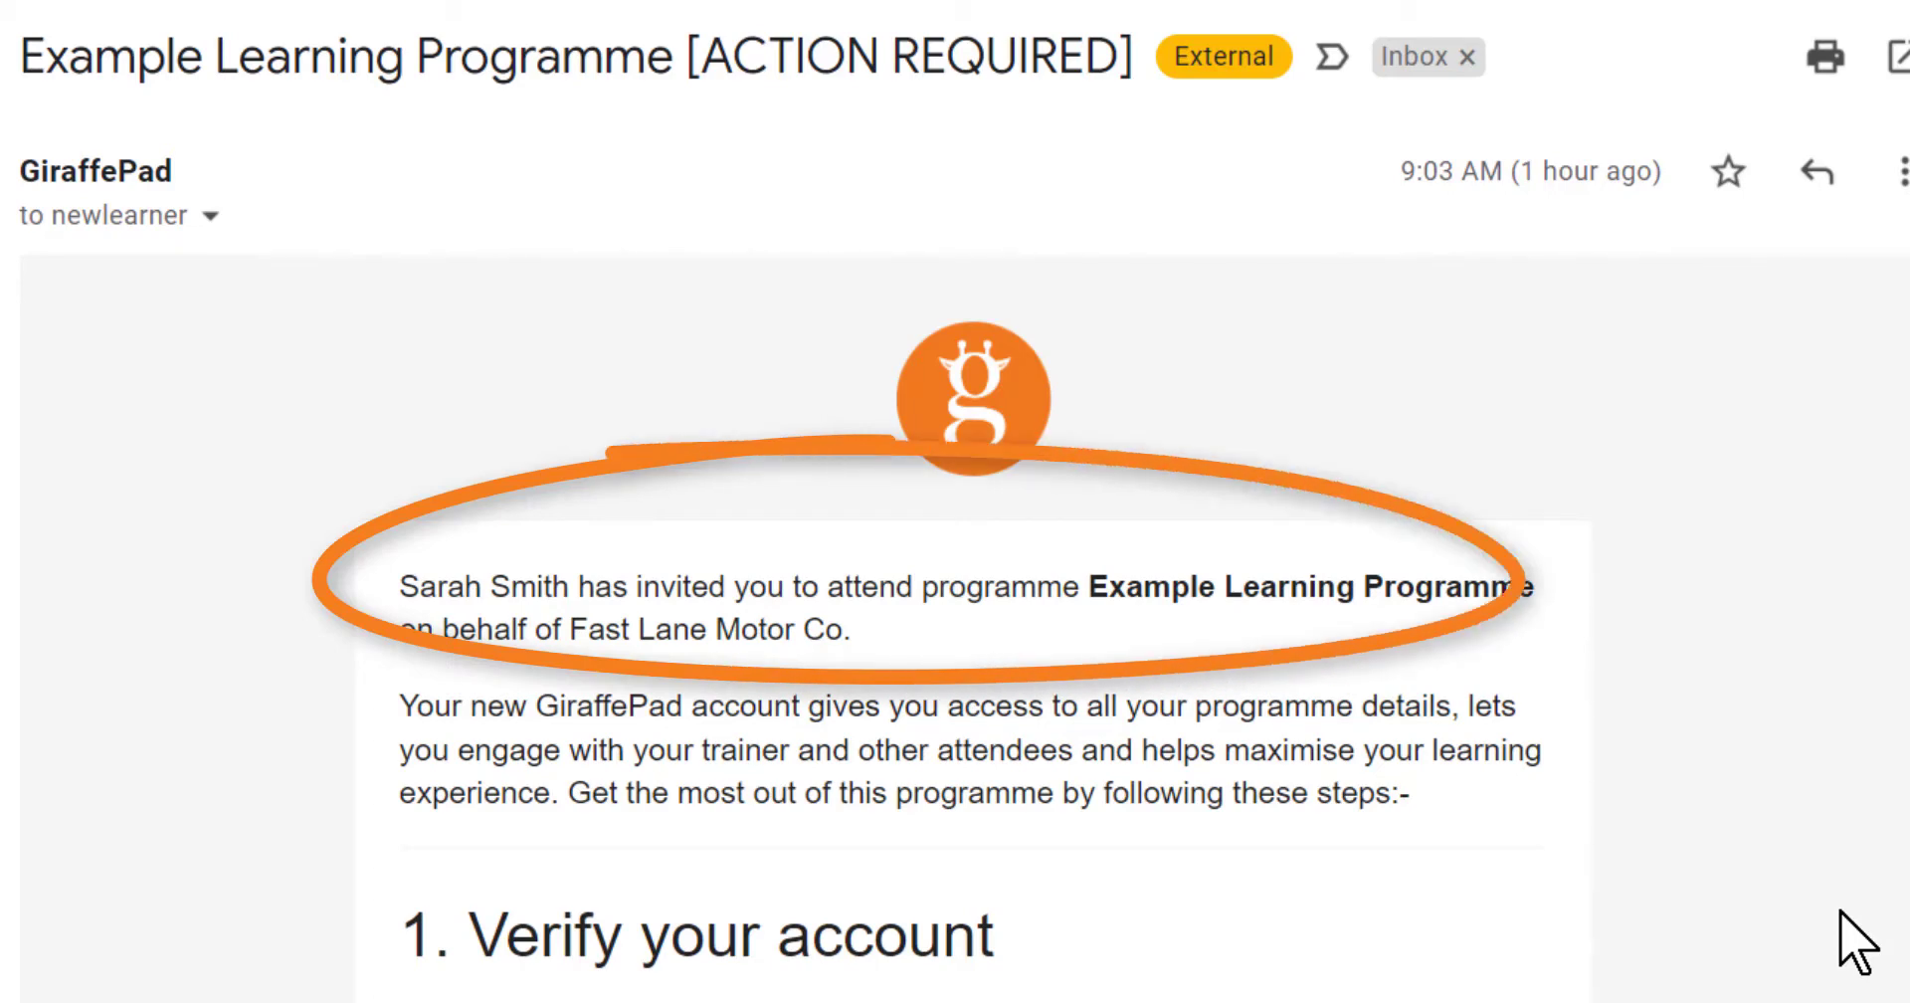
Scroll the 'Example Learning Programme [ACTION REQUIRED]' email down to its account verification step
scroll(1855, 940, down, 4)
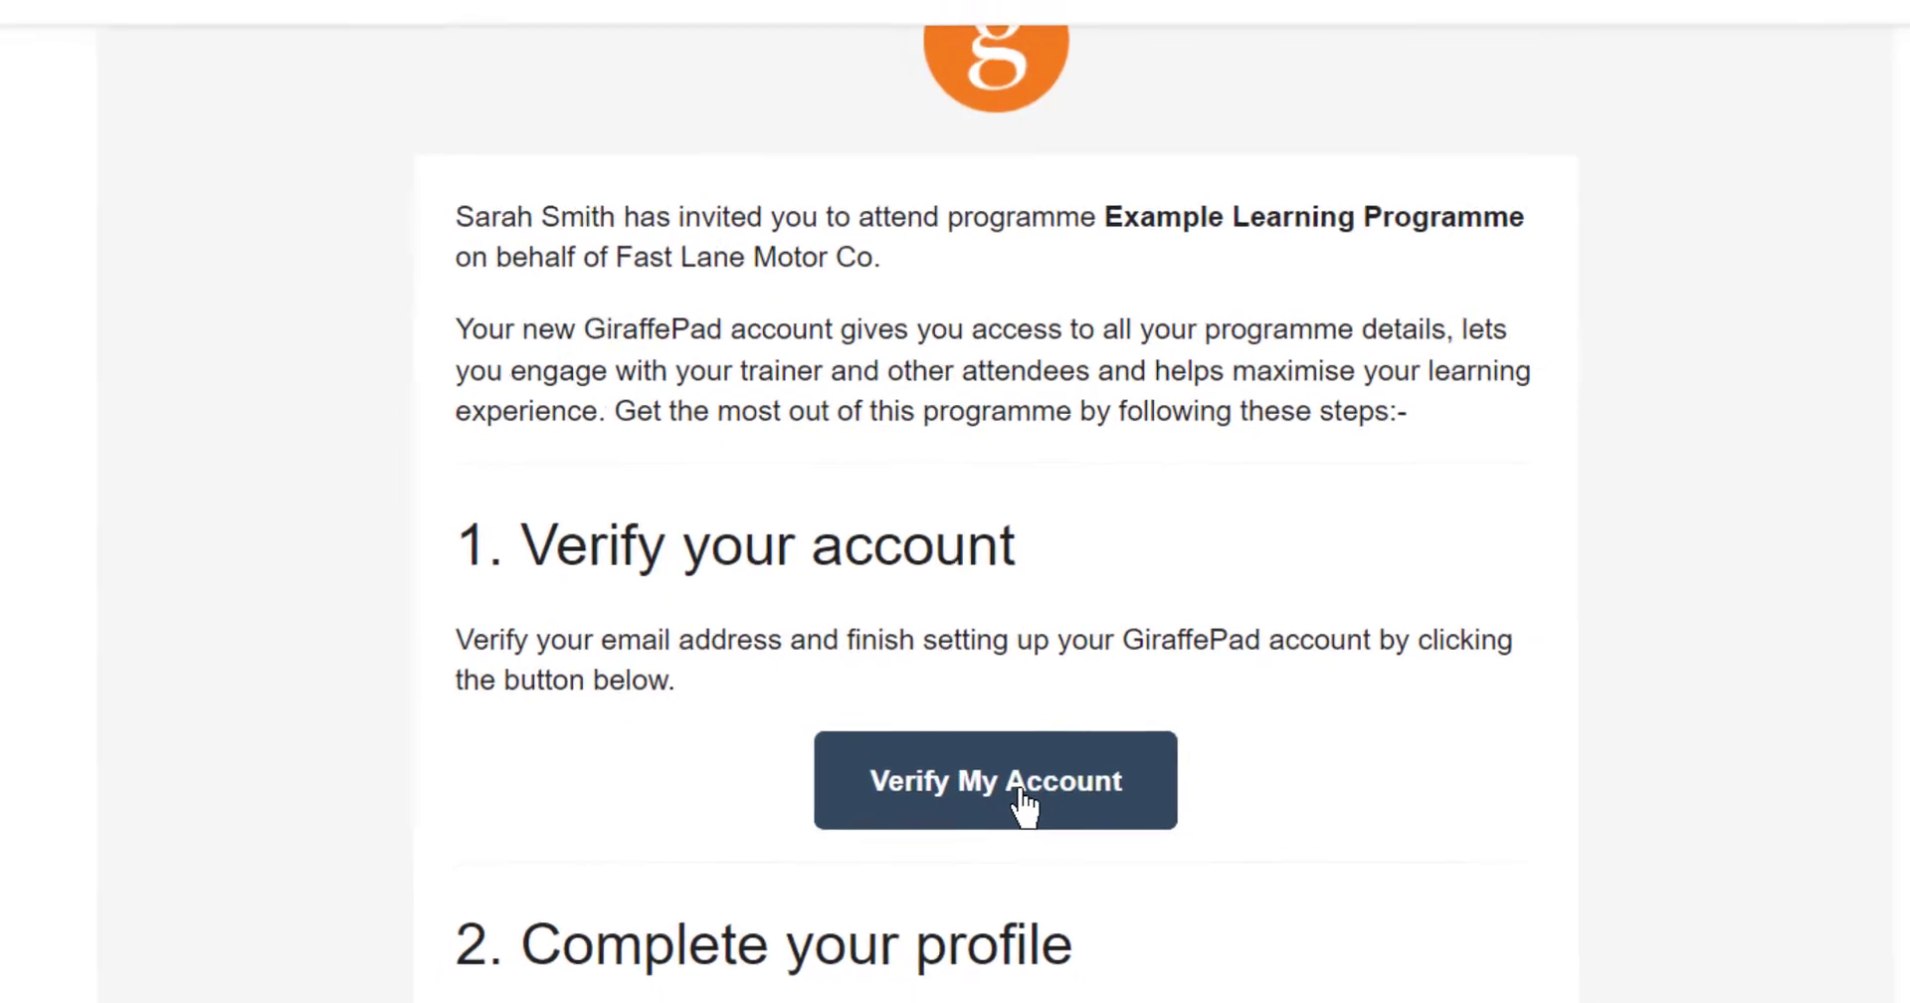
Verify the new account through the email's Verify My Account link to reach the GiraffePad Programmes page
click(1024, 808)
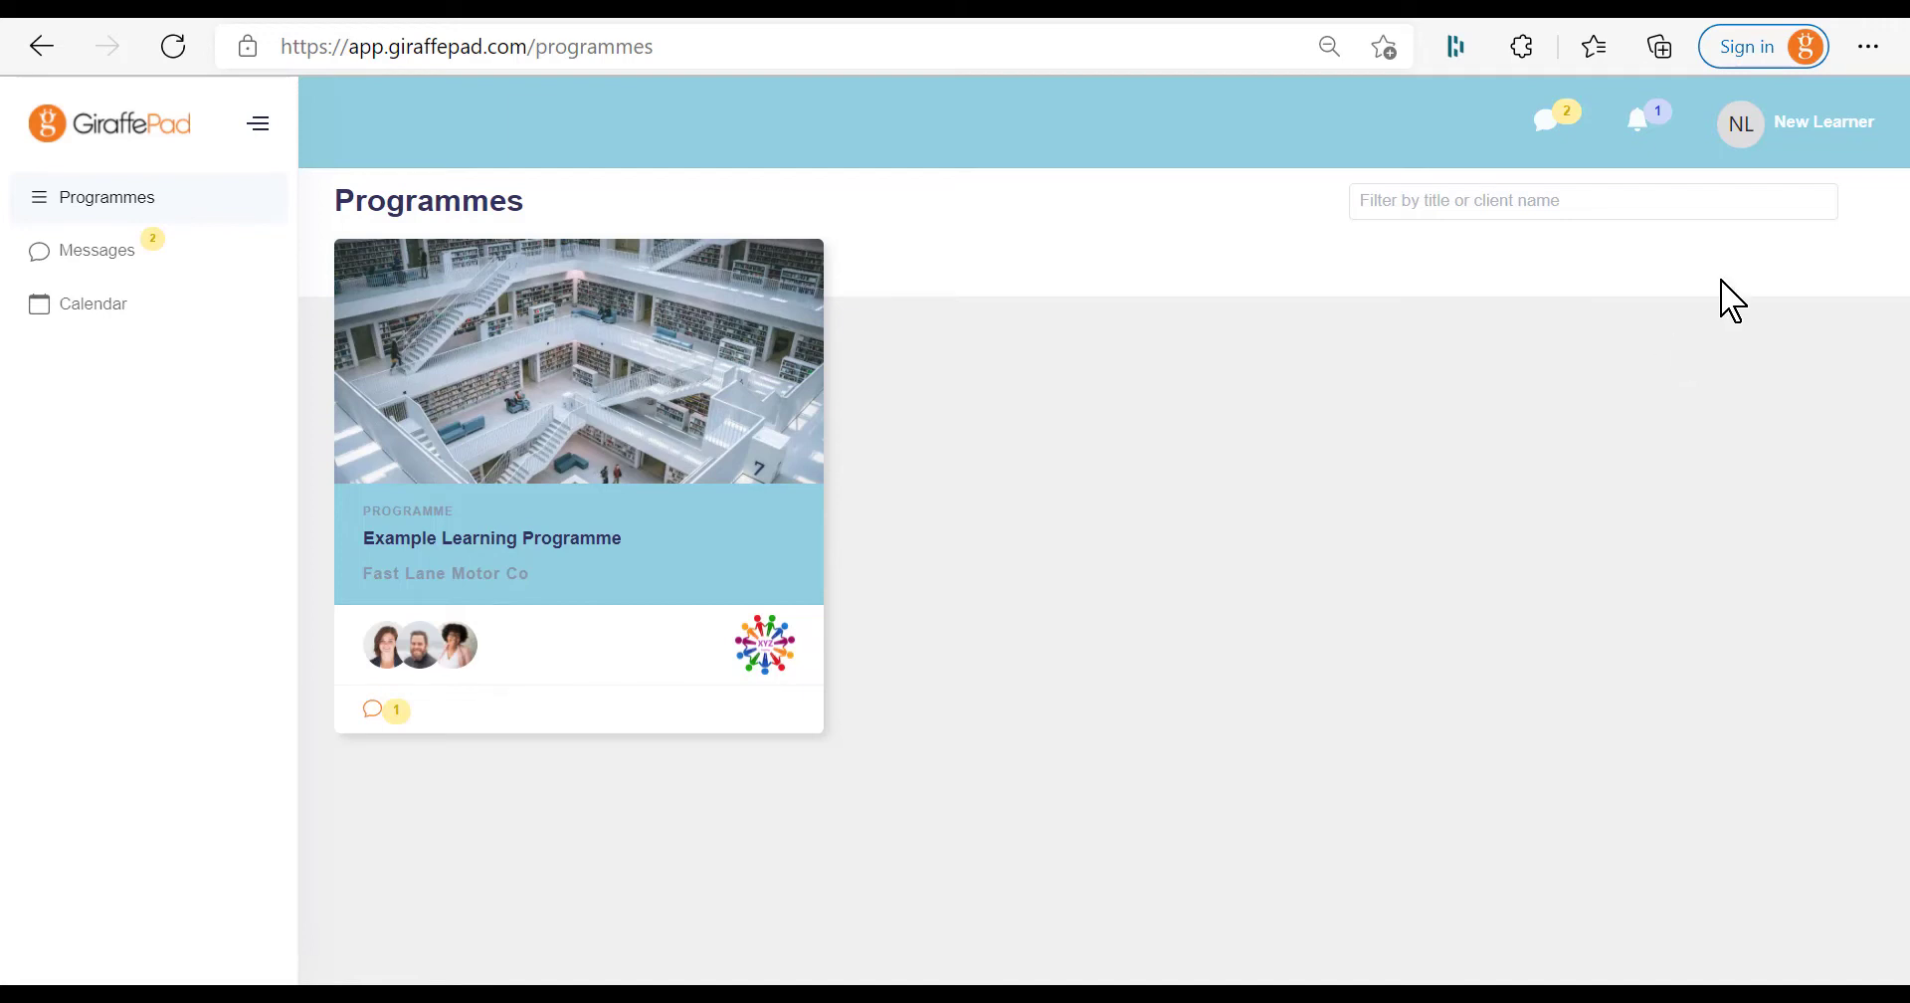
click(1803, 140)
Review the New Learner's details on the Edit Profile page via My profile
click(1802, 127)
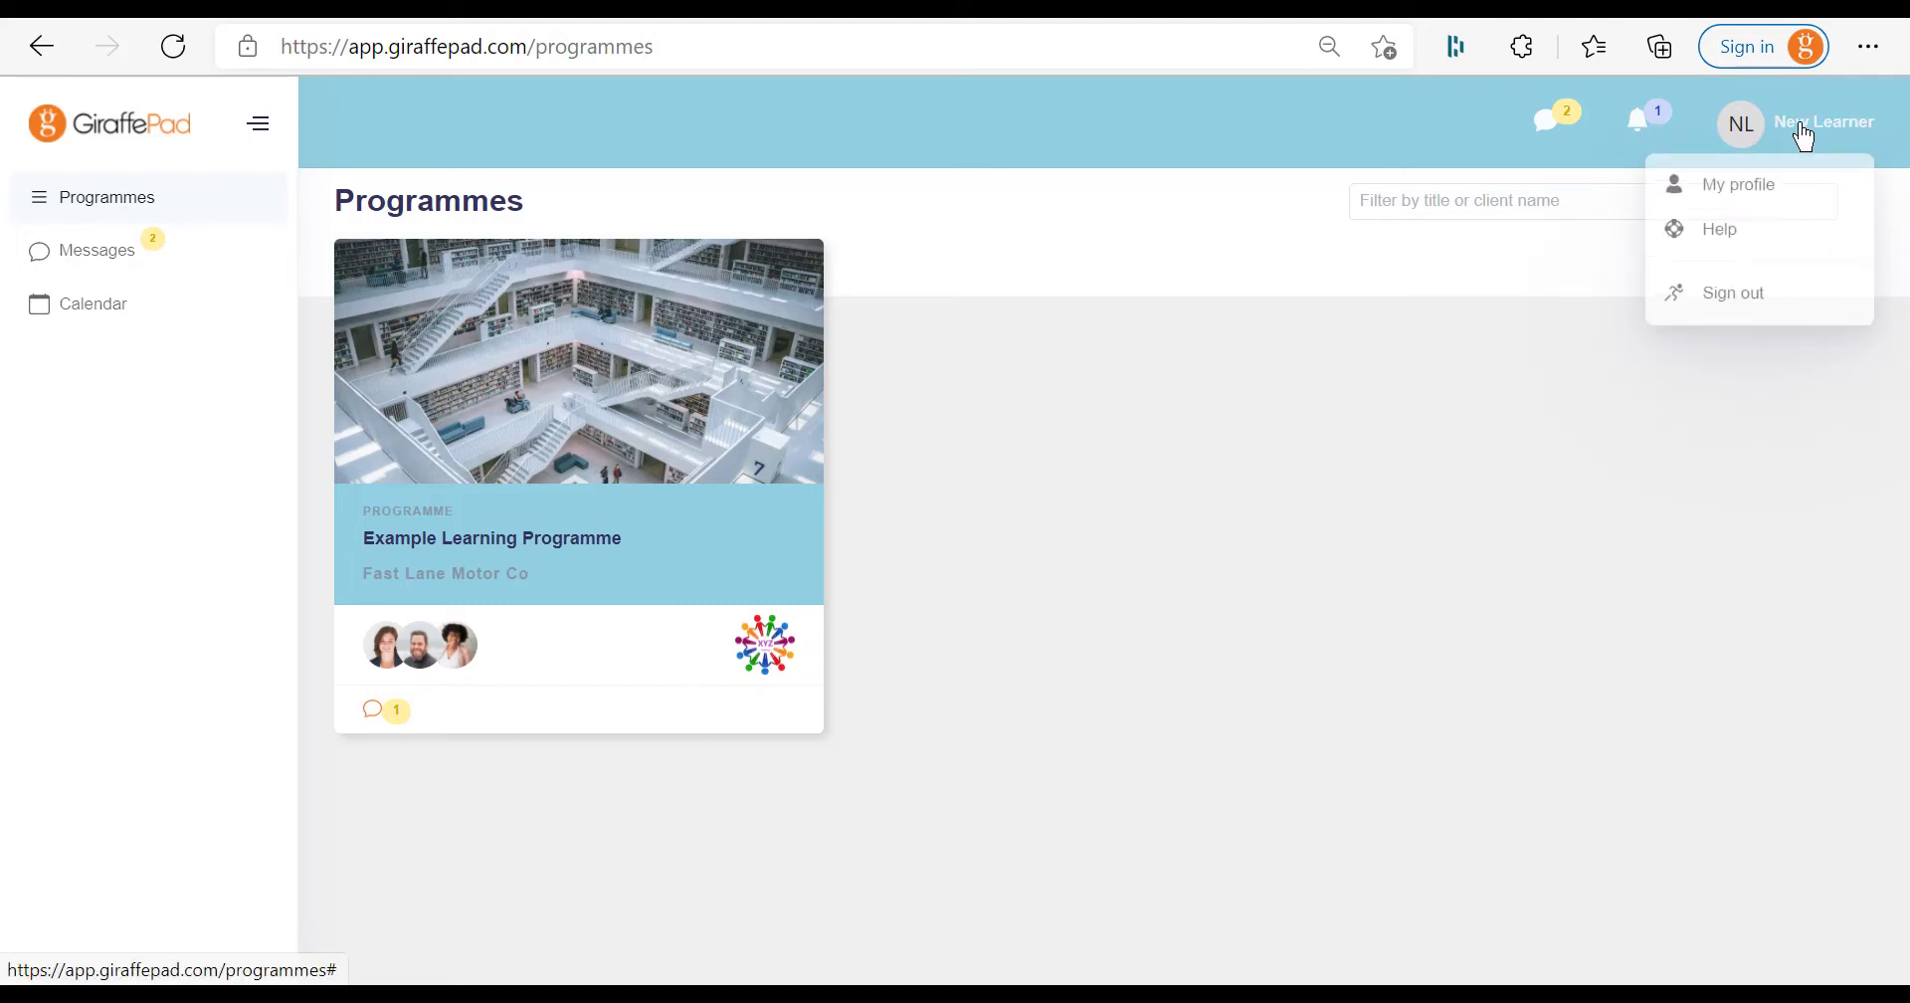
click(1741, 184)
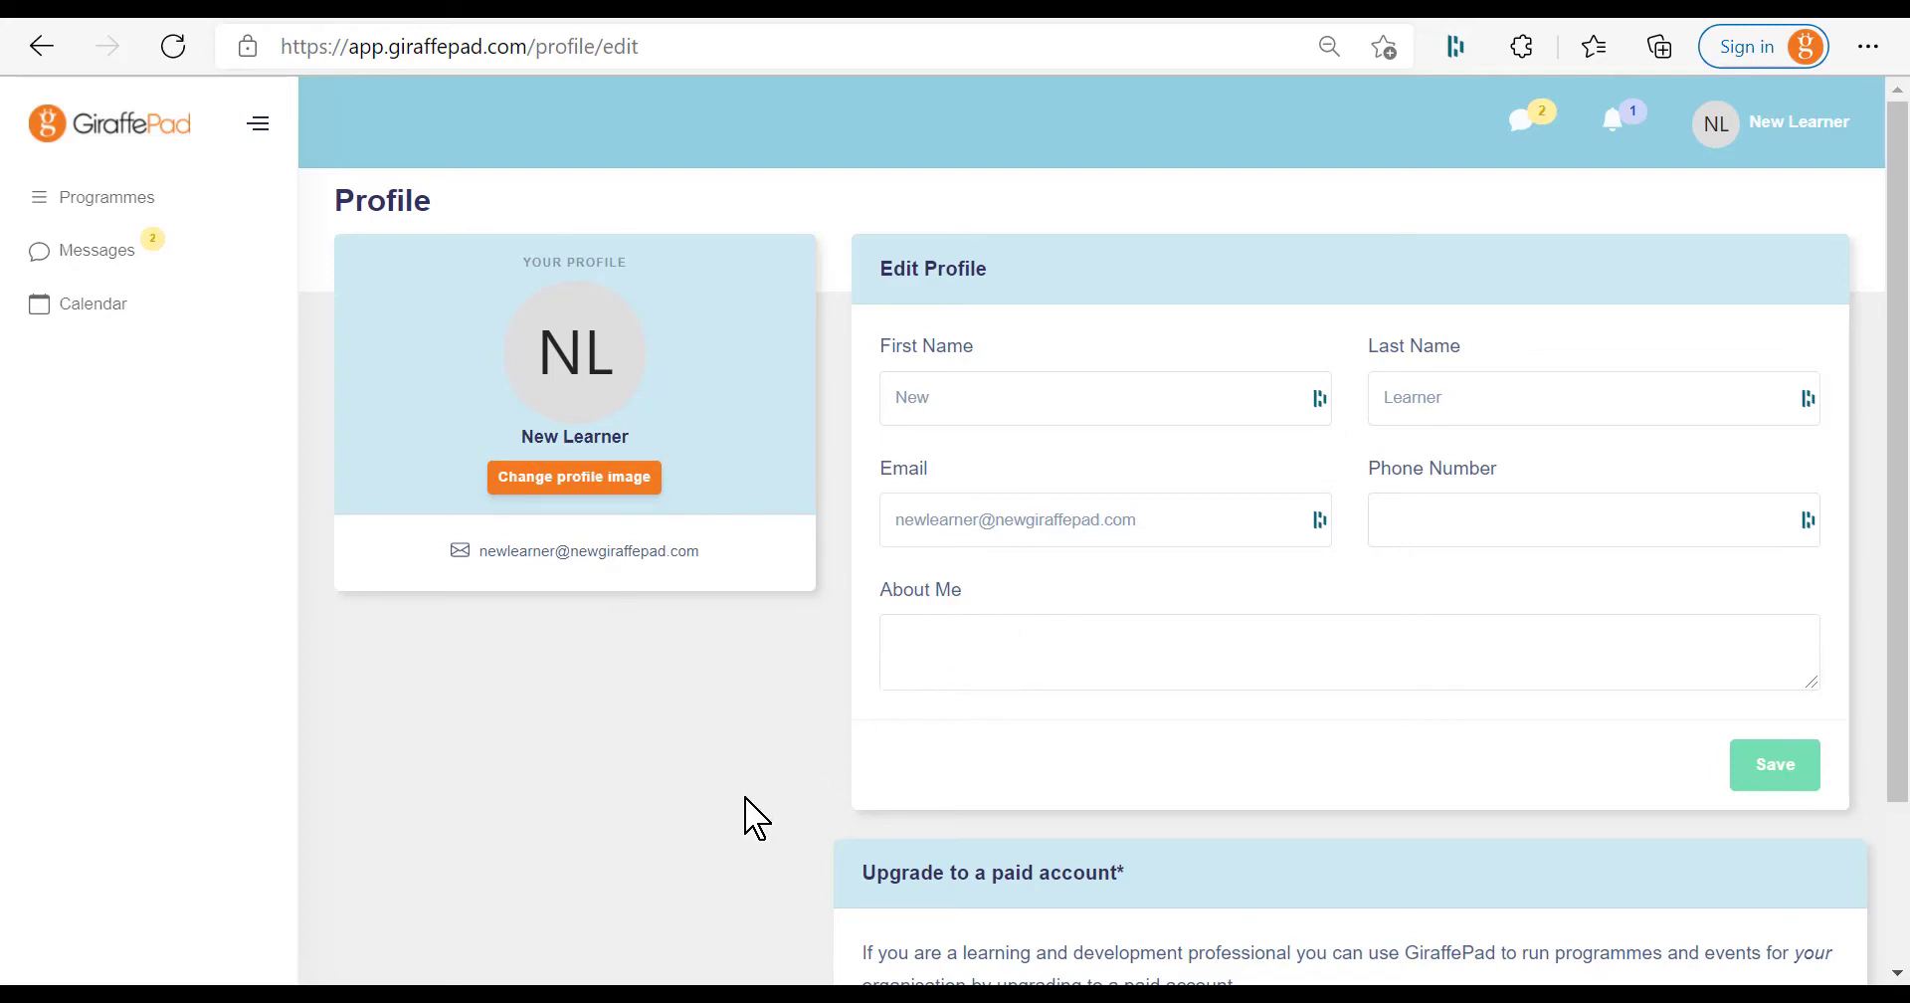
scroll(756, 818, down, 2)
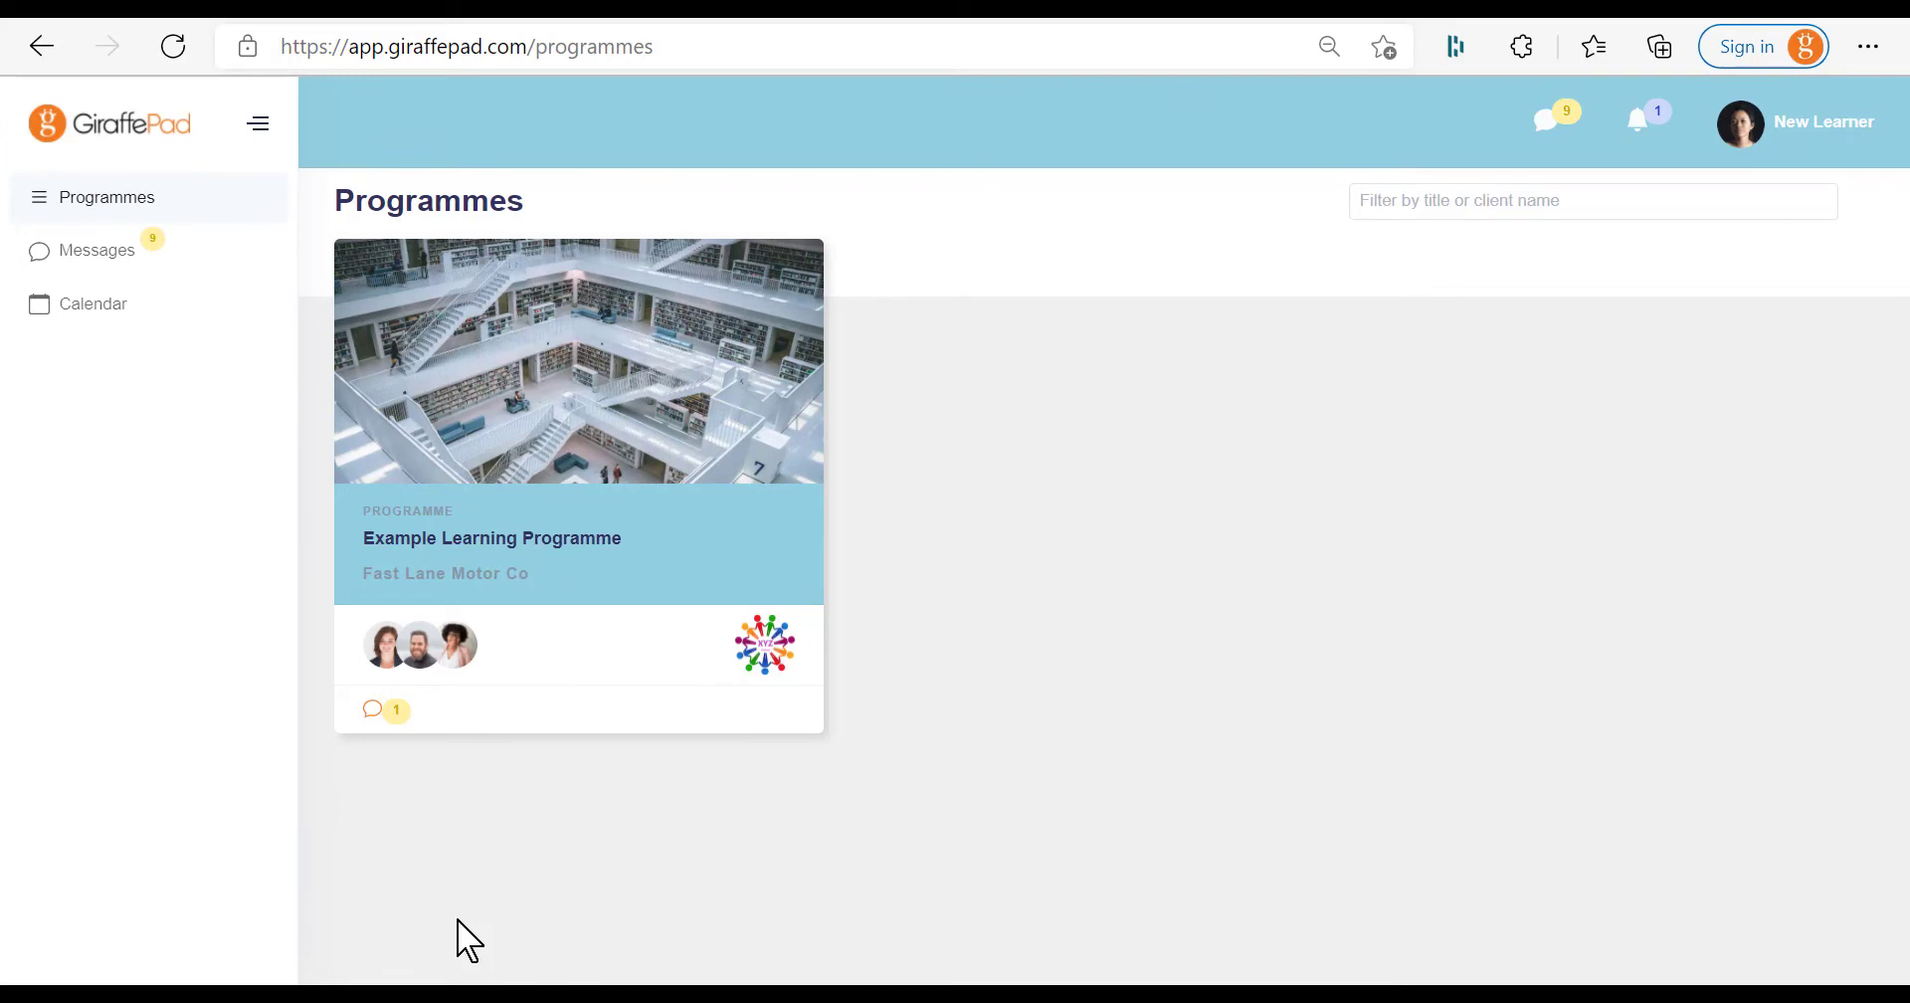
Open the Example Learning Programme page and scroll down to the group chat
click(654, 538)
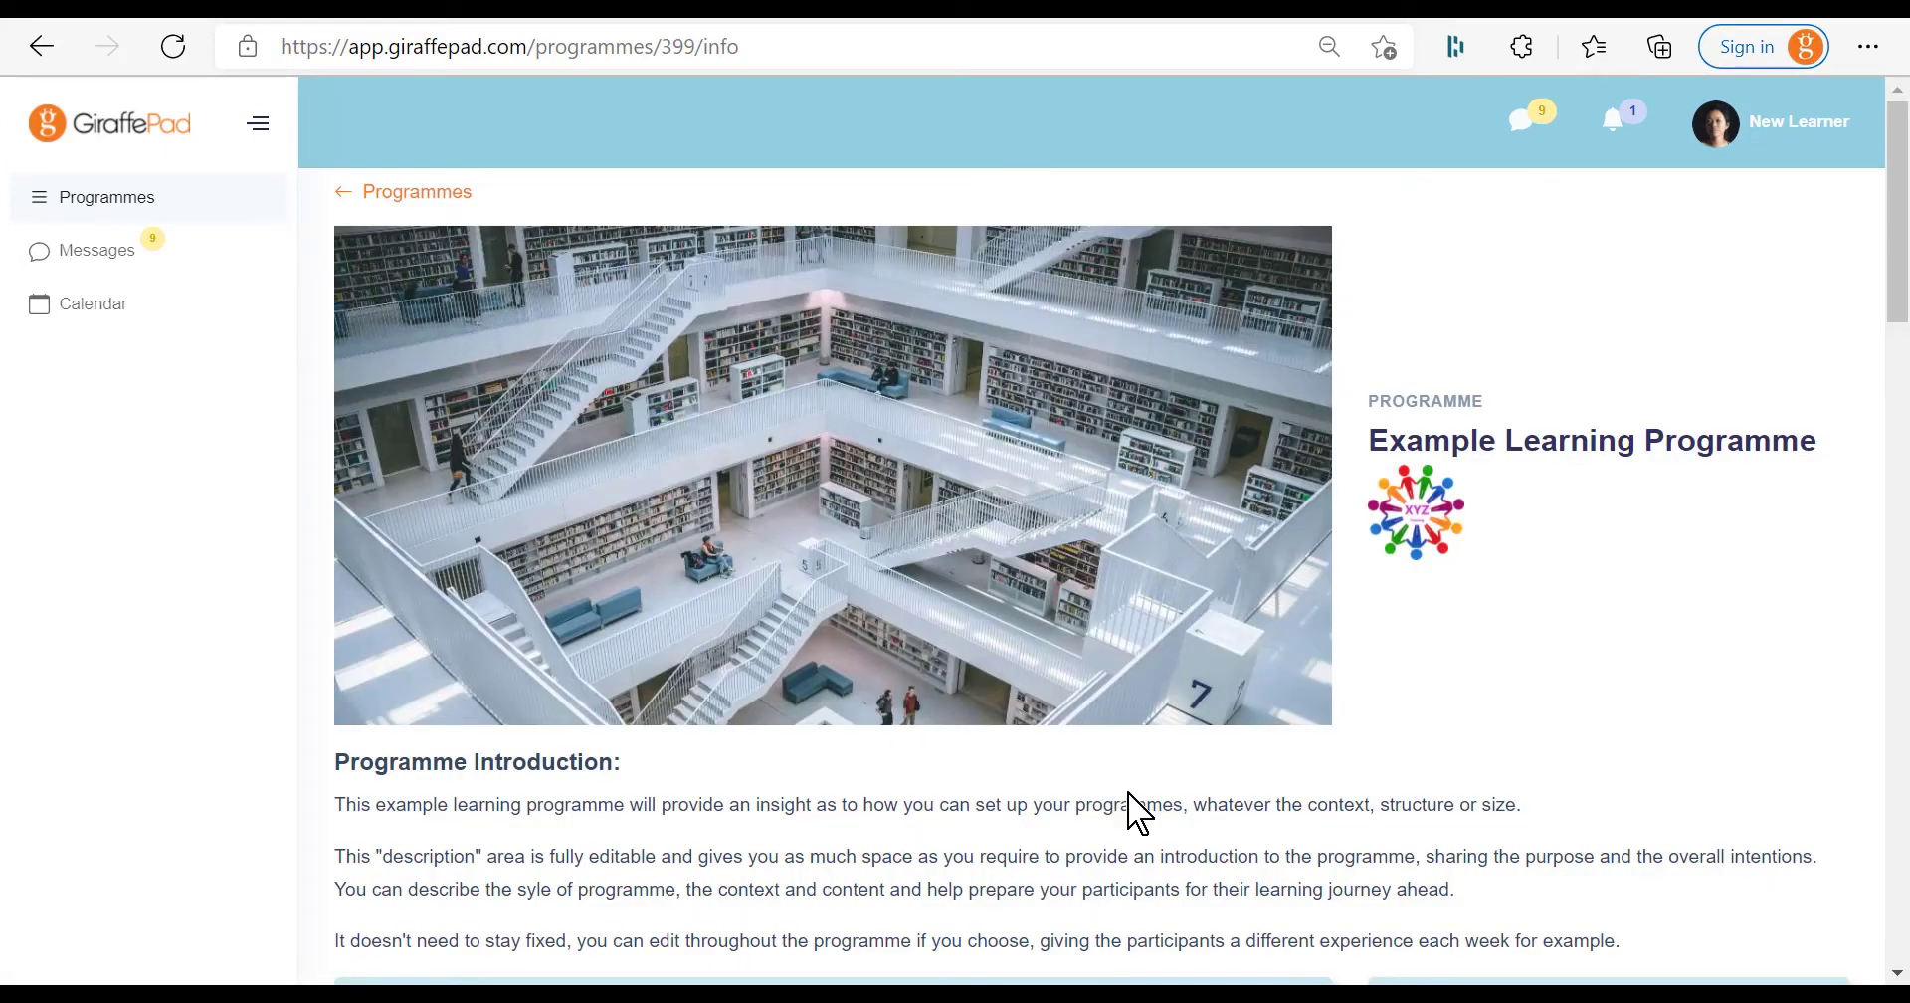
scroll(1139, 813, down, 2)
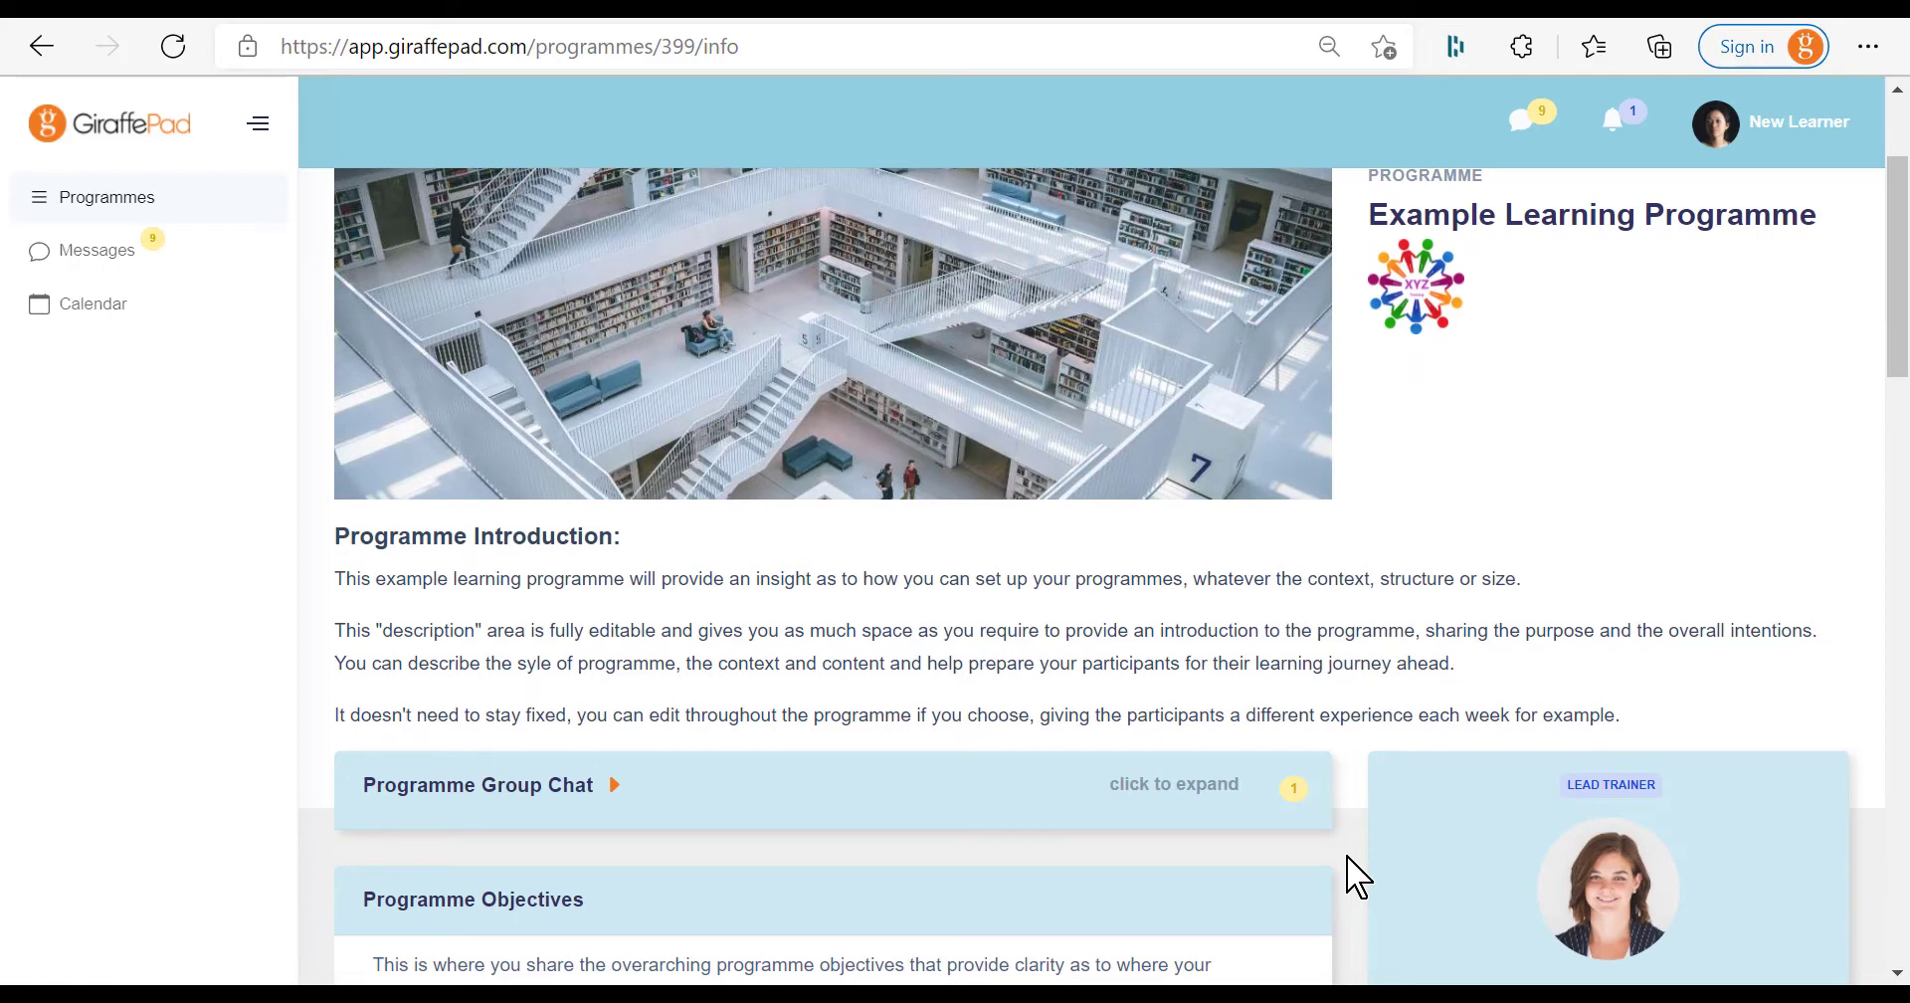
scroll(1358, 876, down, 2)
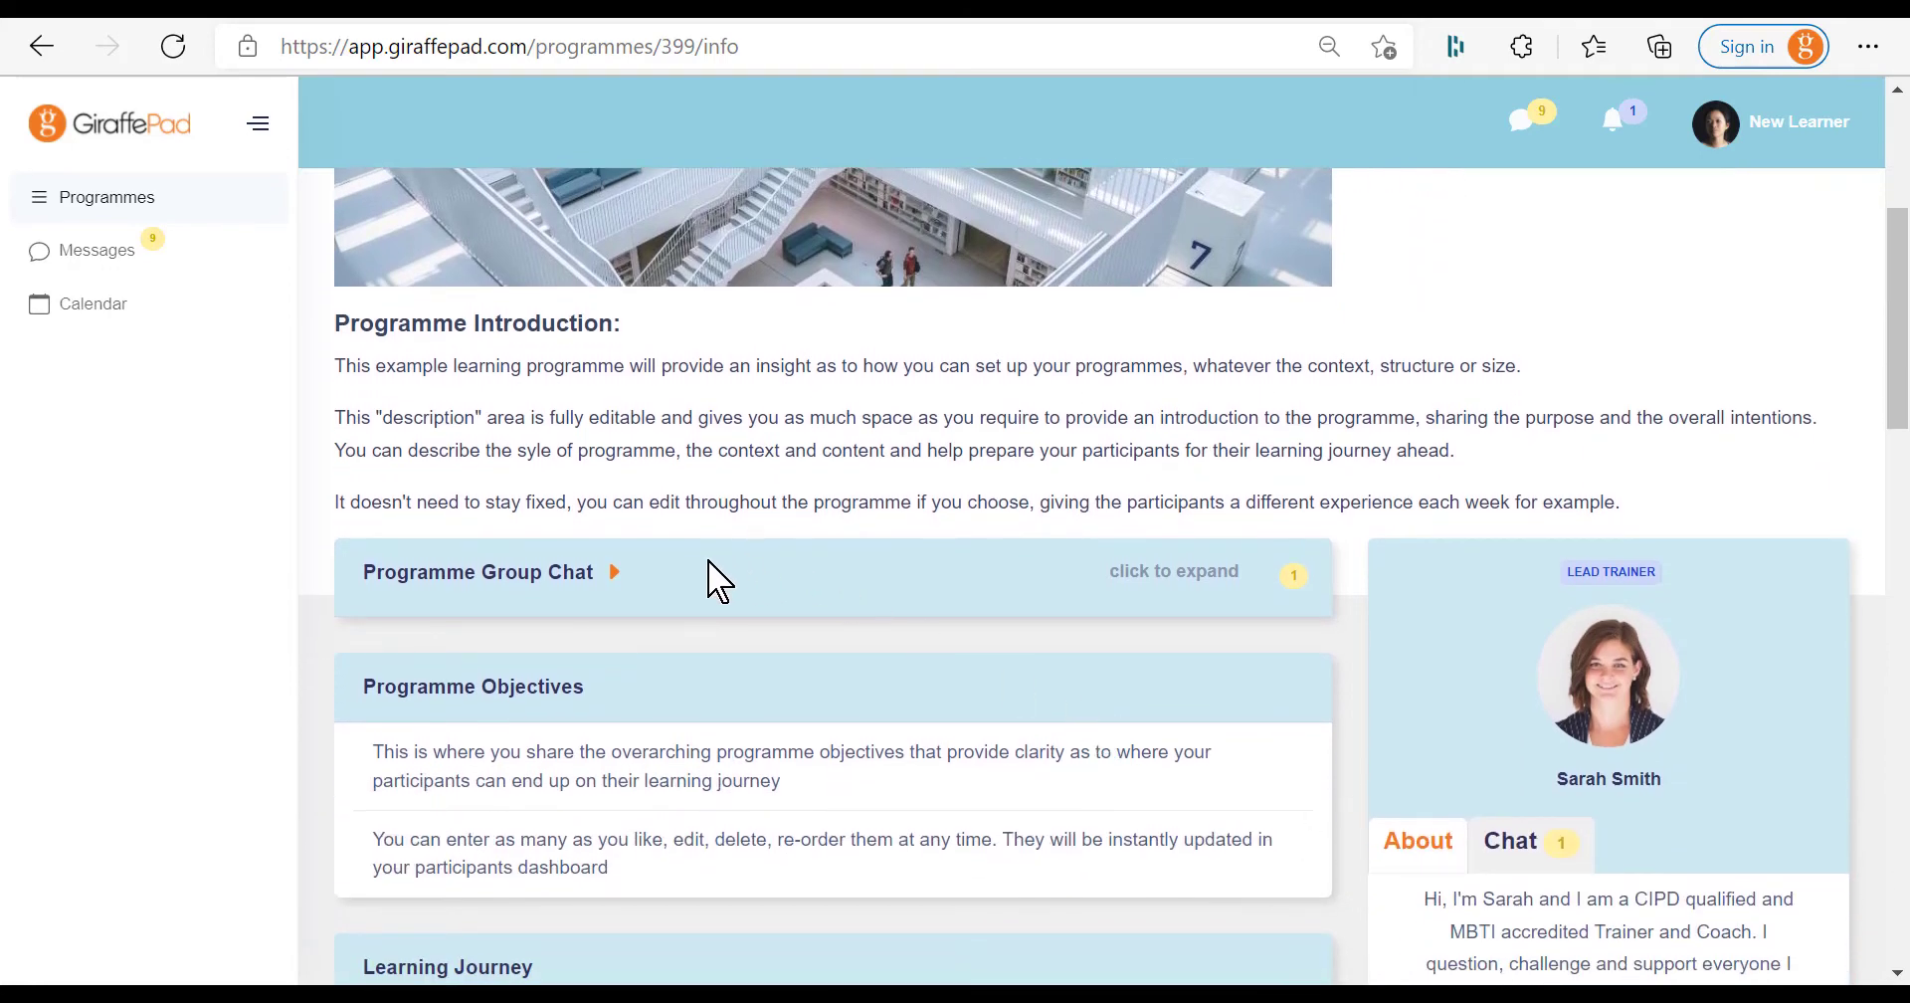
Expand Programme Group Chat to read its messages, then collapse it and browse the page
click(769, 597)
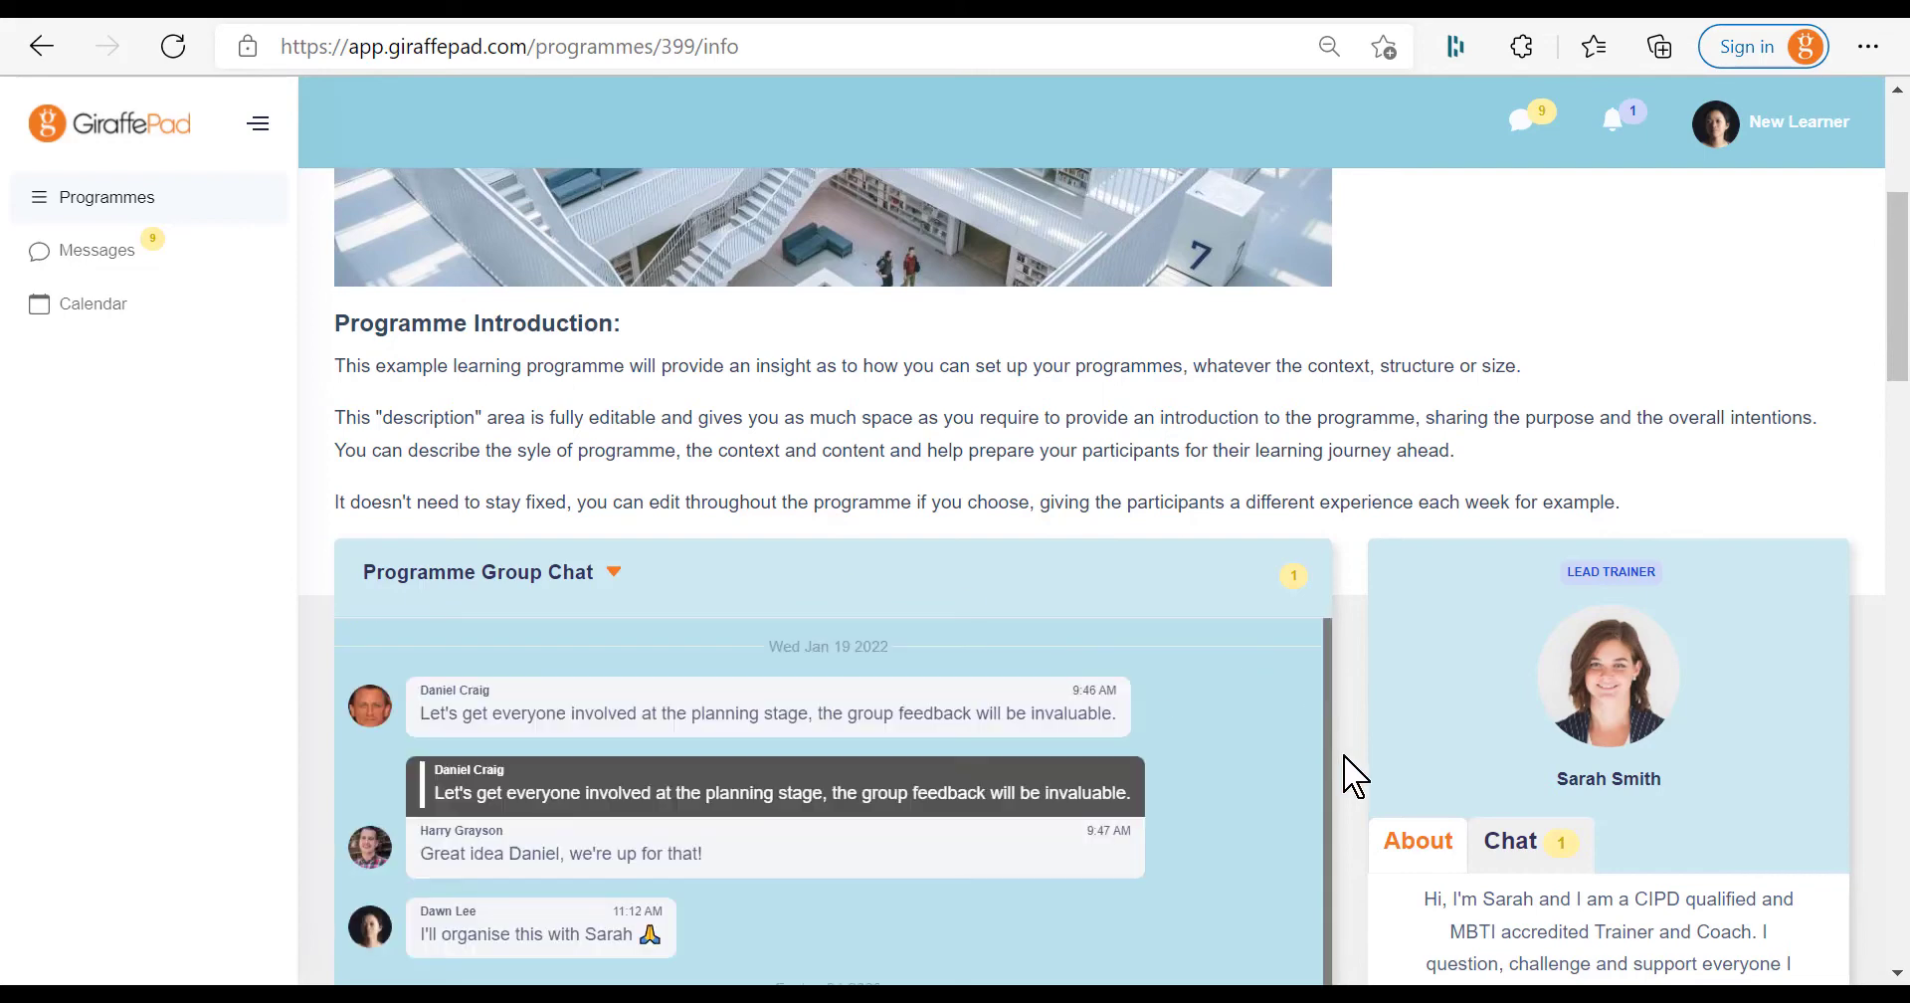
scroll(1353, 781, down, 1)
scroll(1353, 784, down, 3)
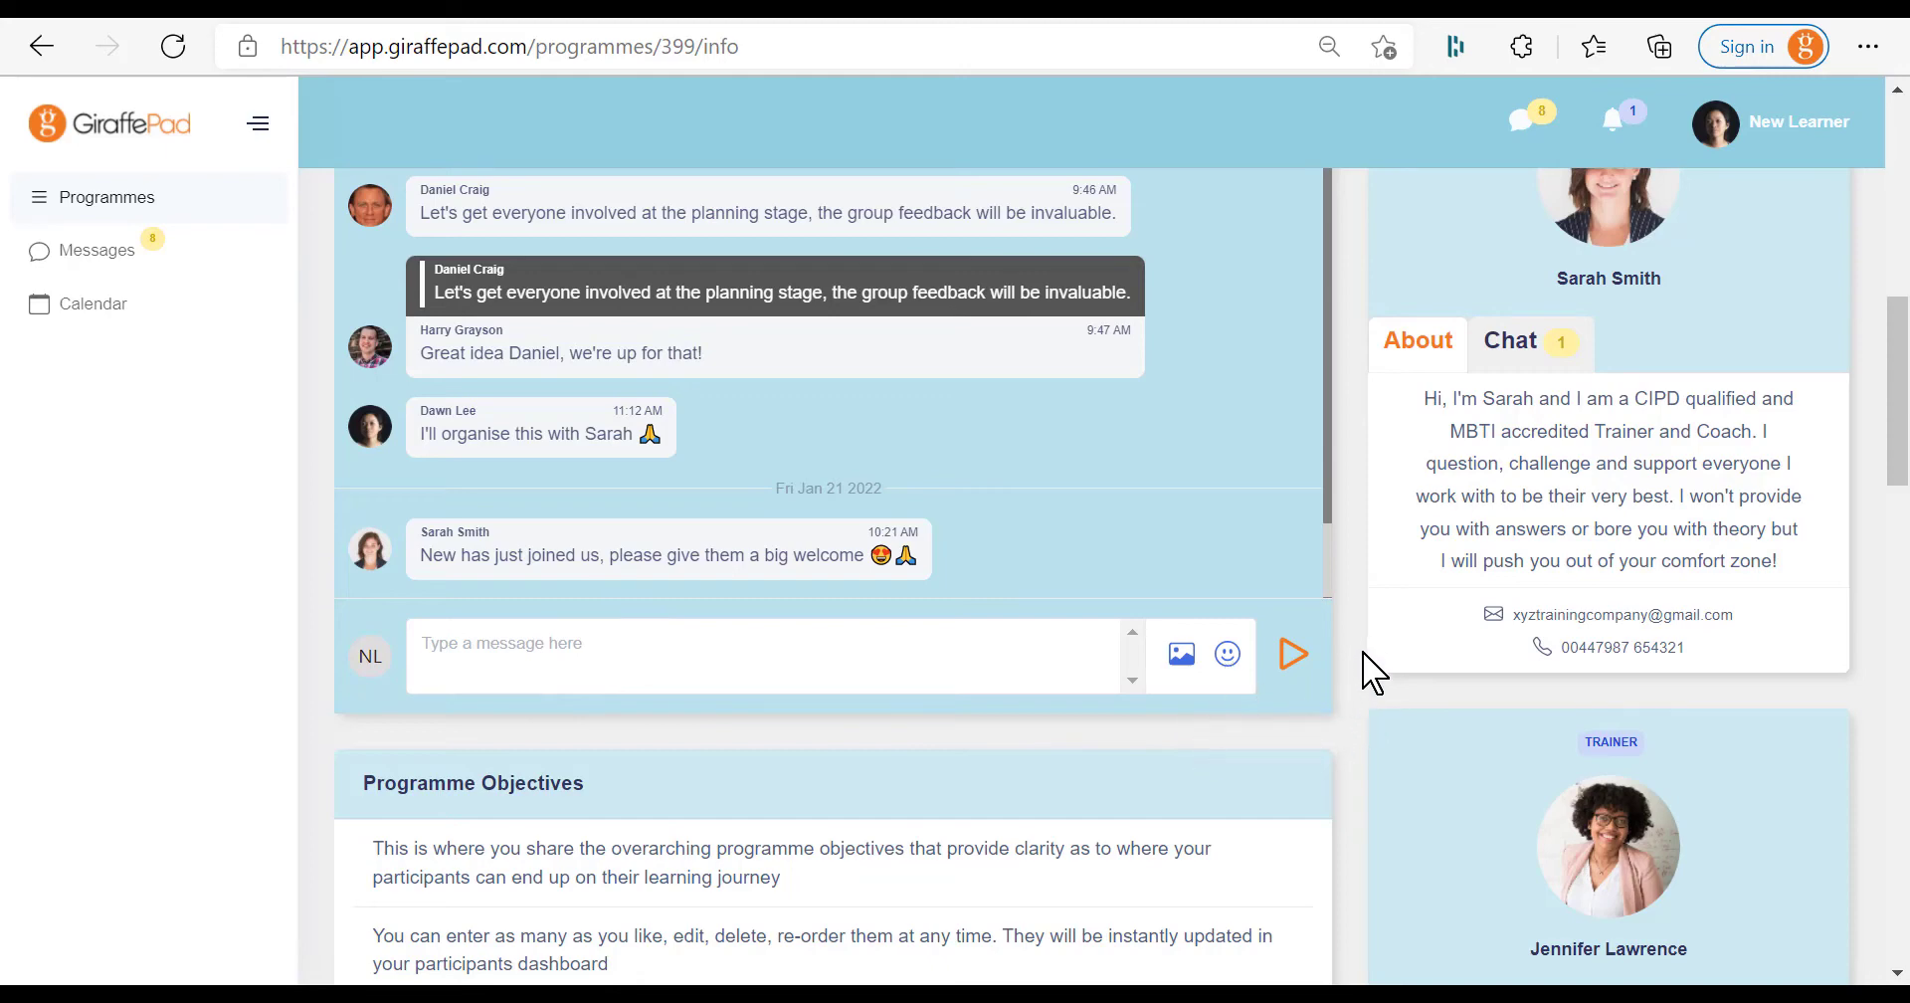
scroll(1365, 642, up, 2)
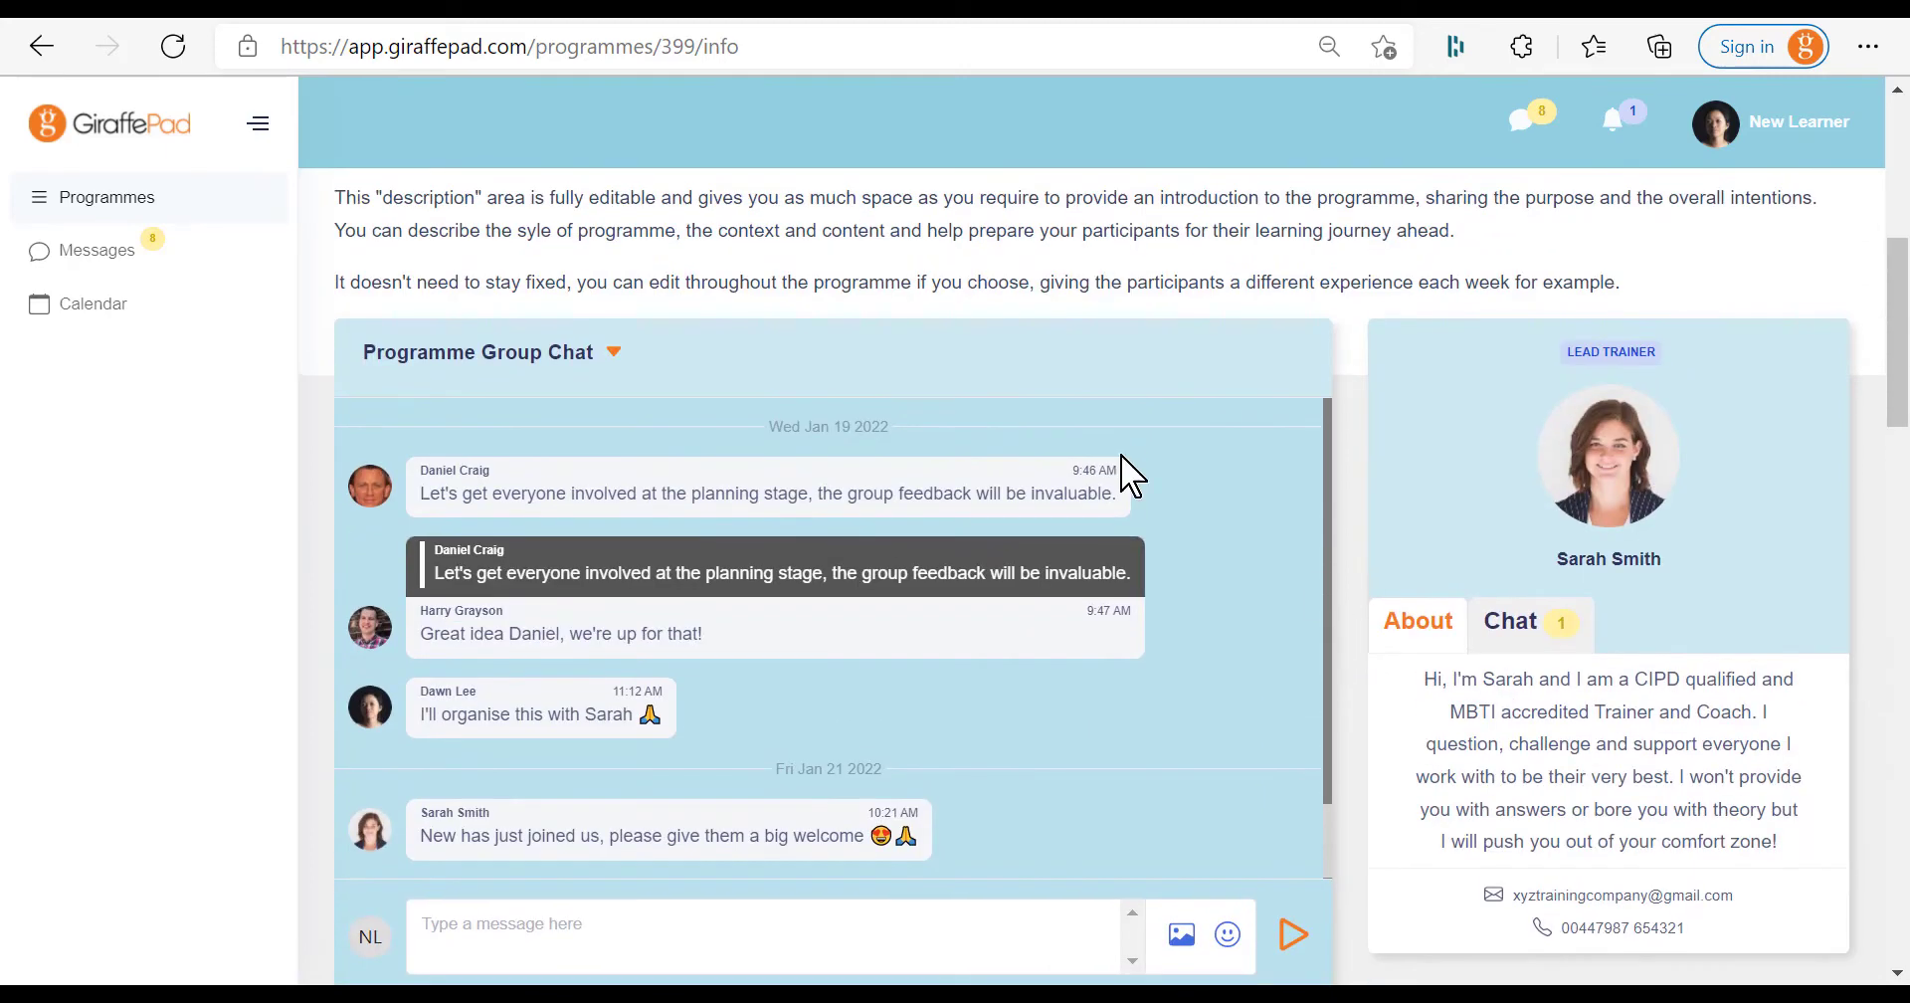
click(864, 376)
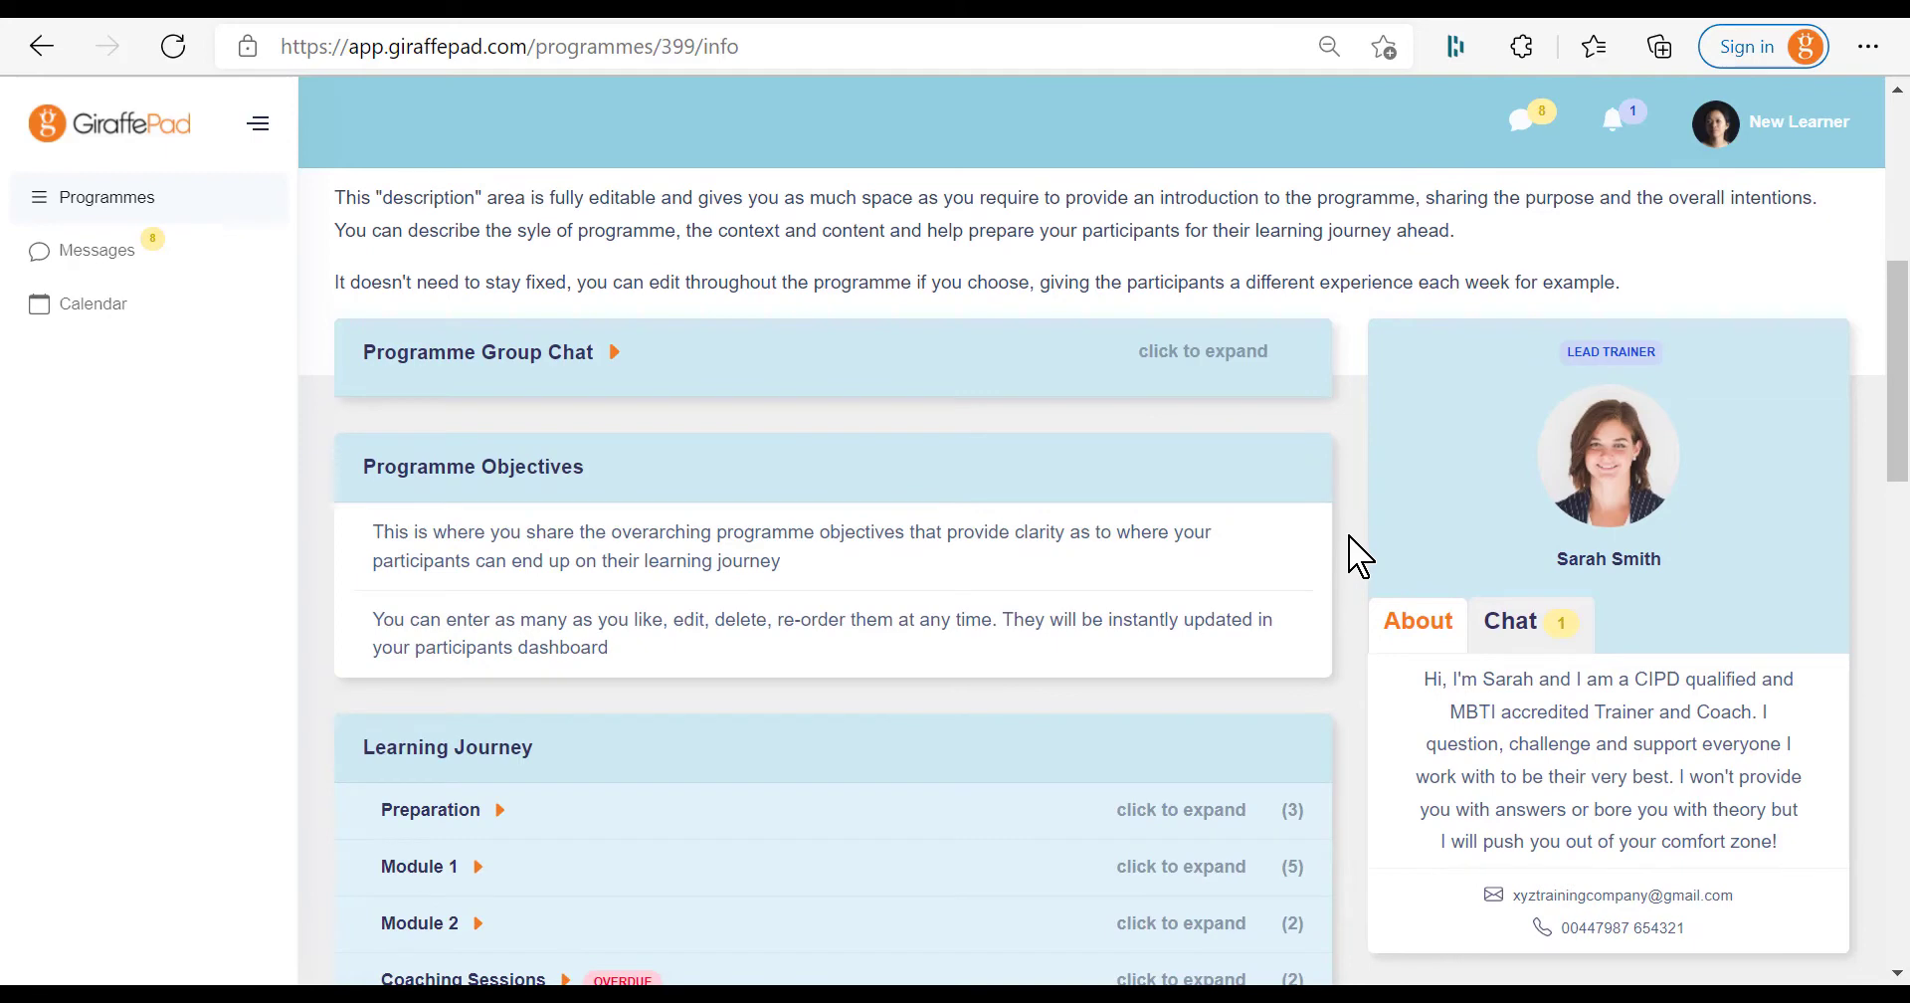
scroll(1345, 537, down, 1)
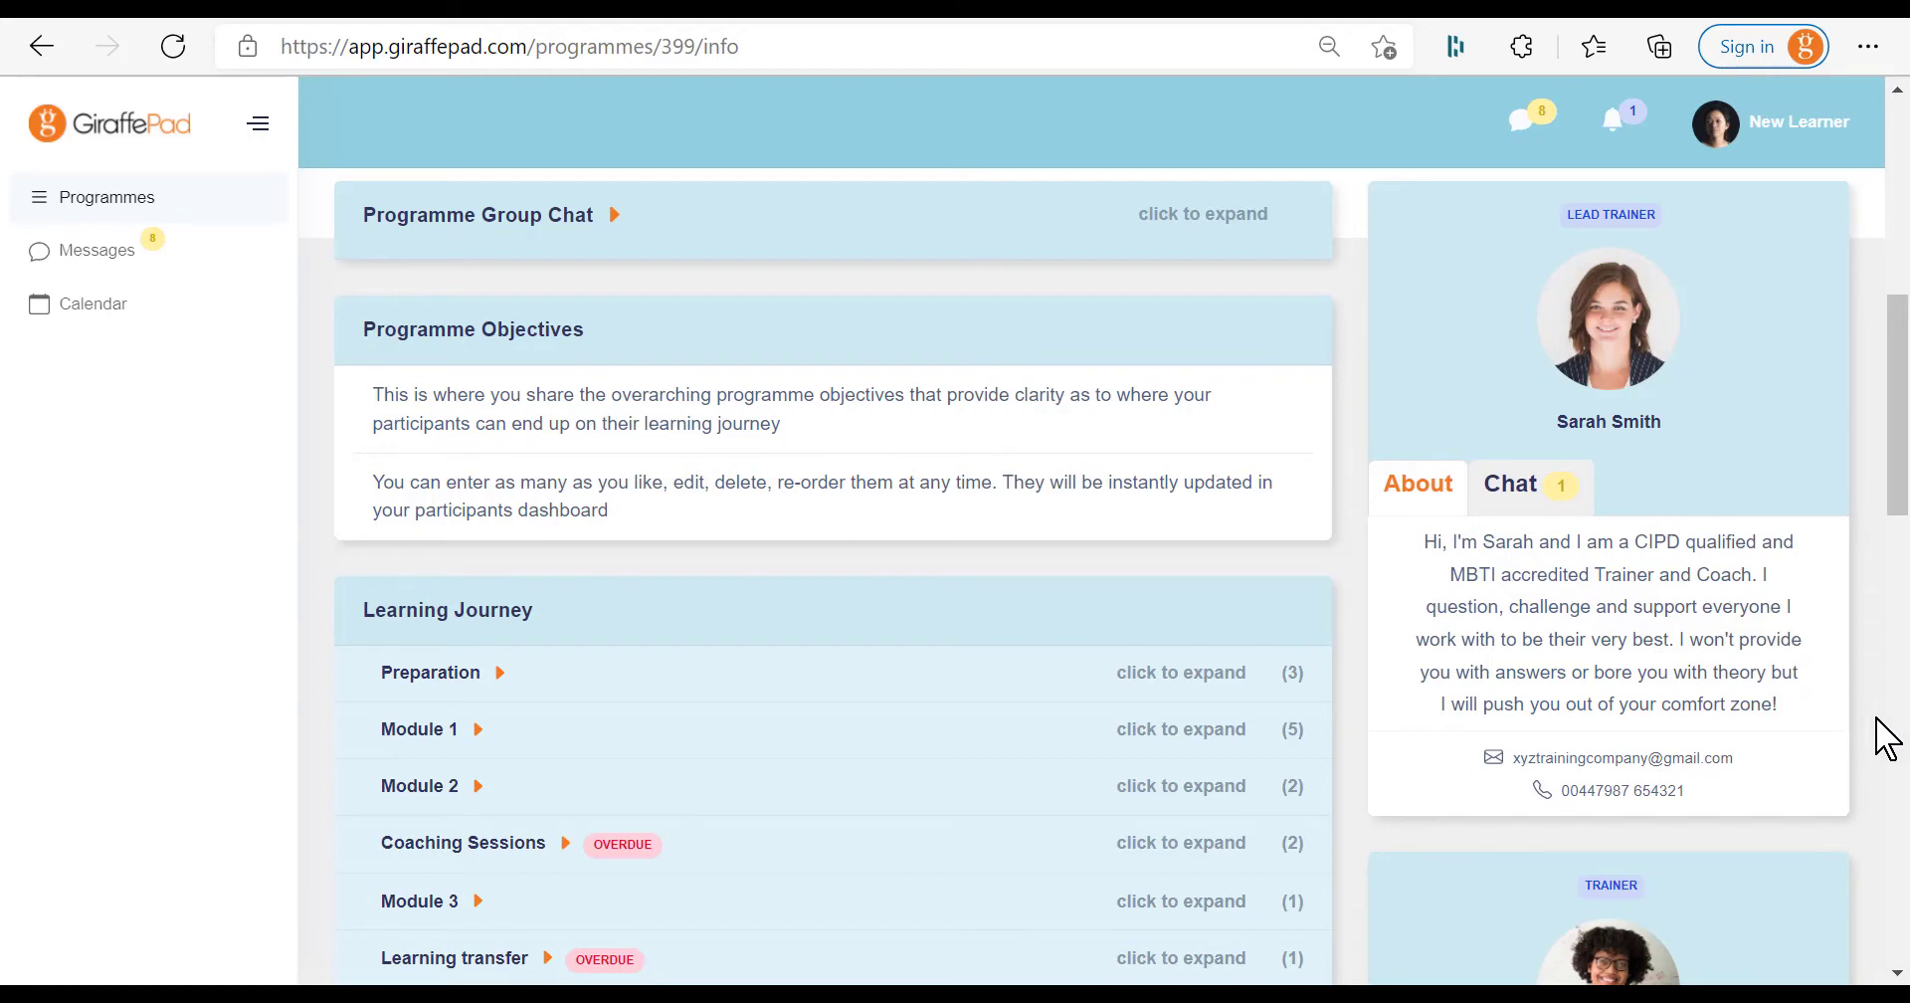
scroll(1887, 738, down, 5)
scroll(1887, 738, up, 3)
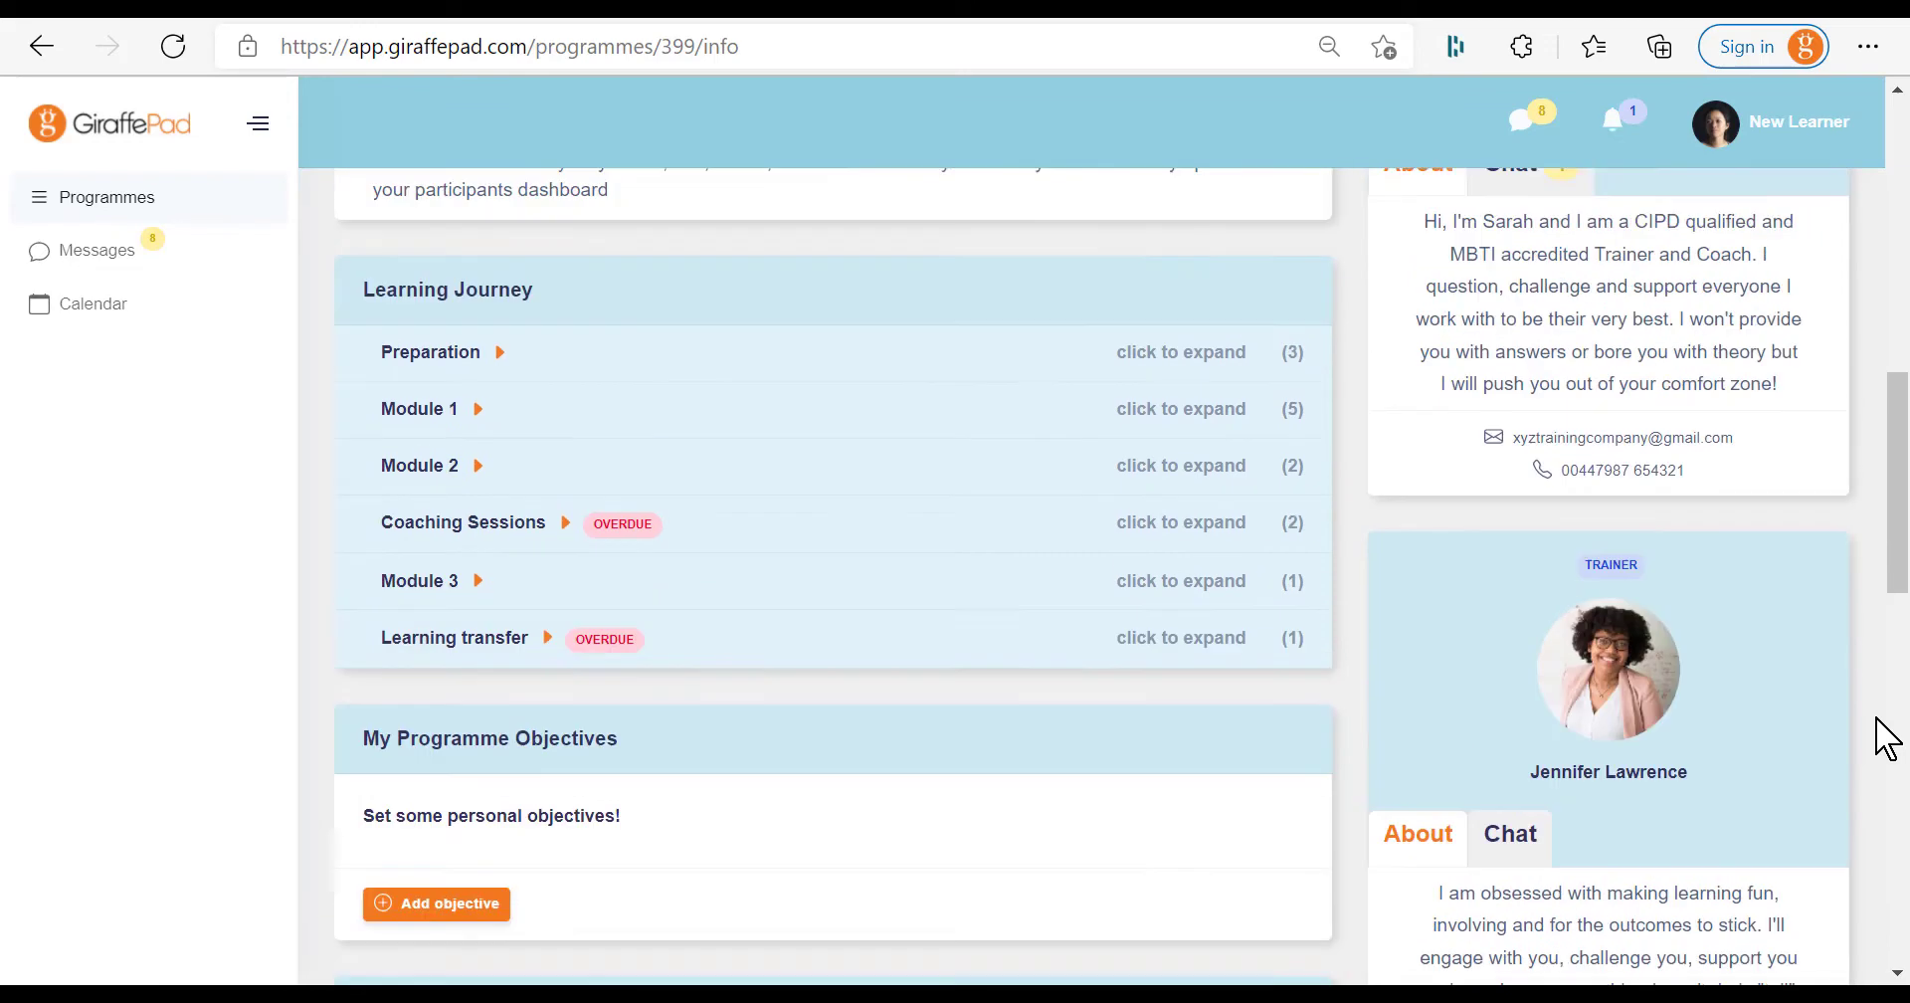
scroll(1887, 738, up, 2)
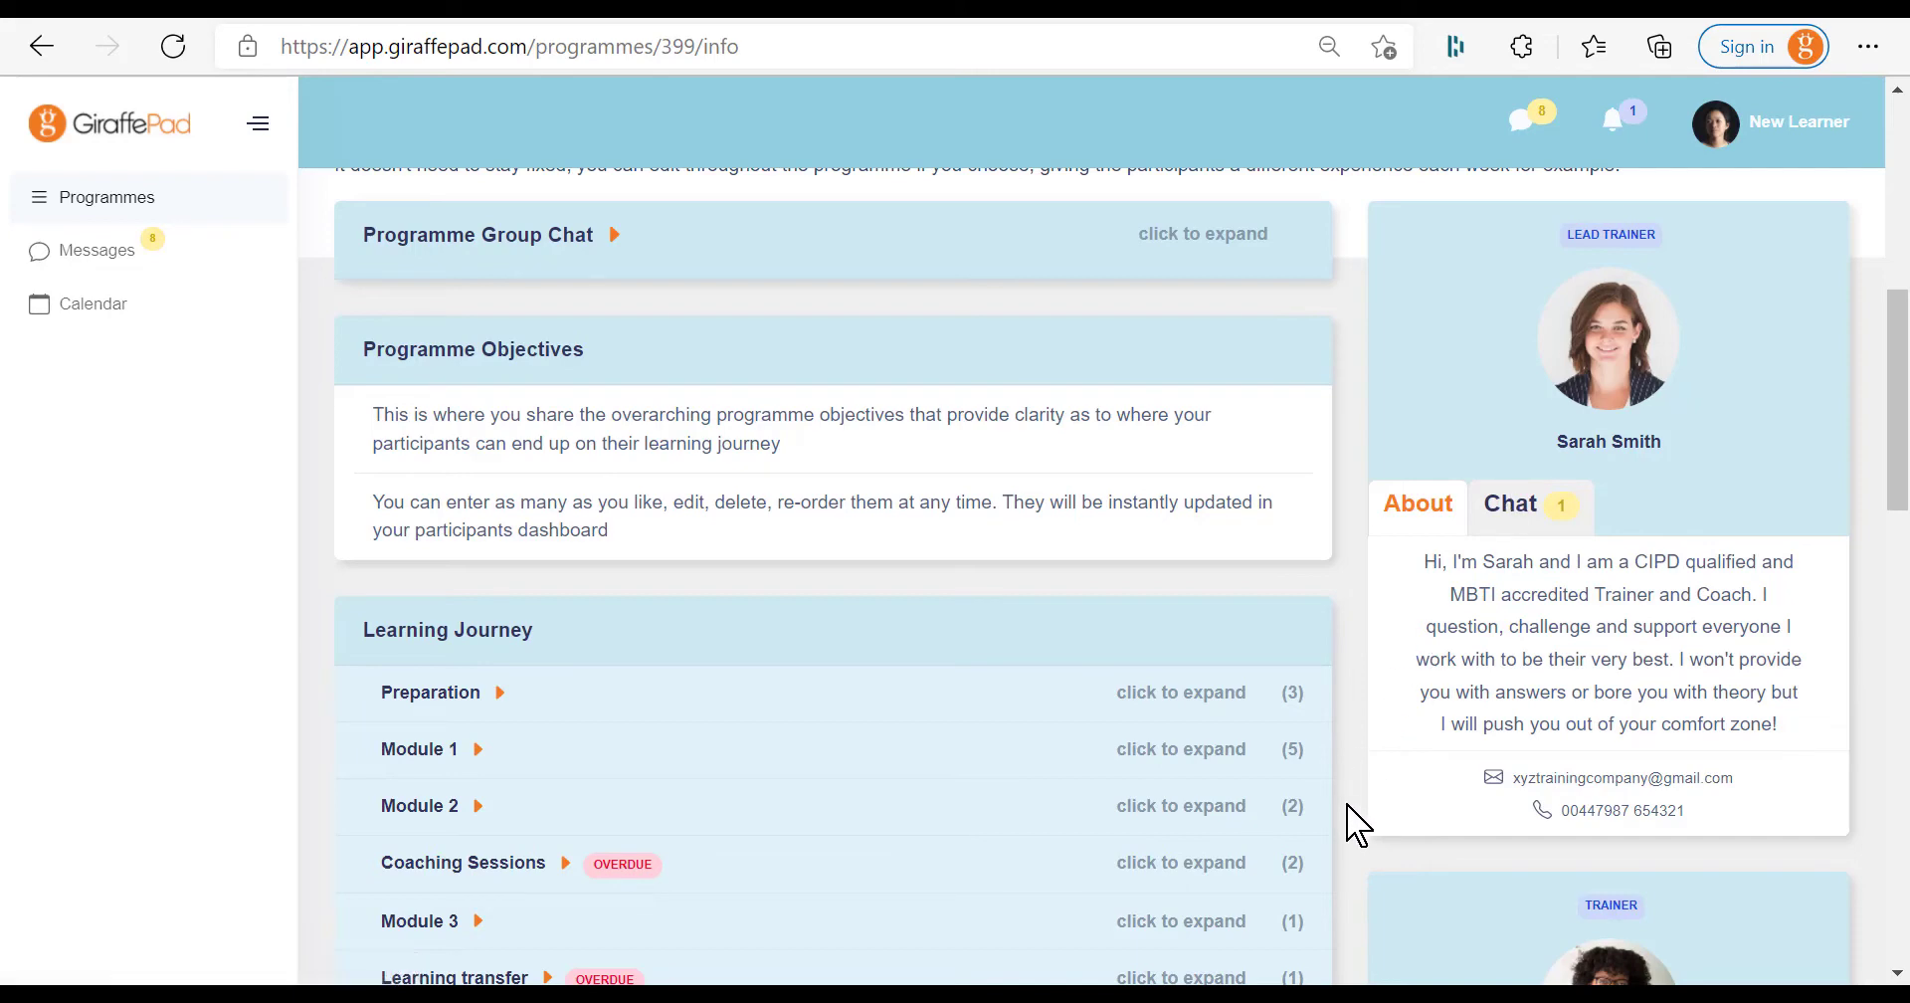
scroll(1358, 823, down, 3)
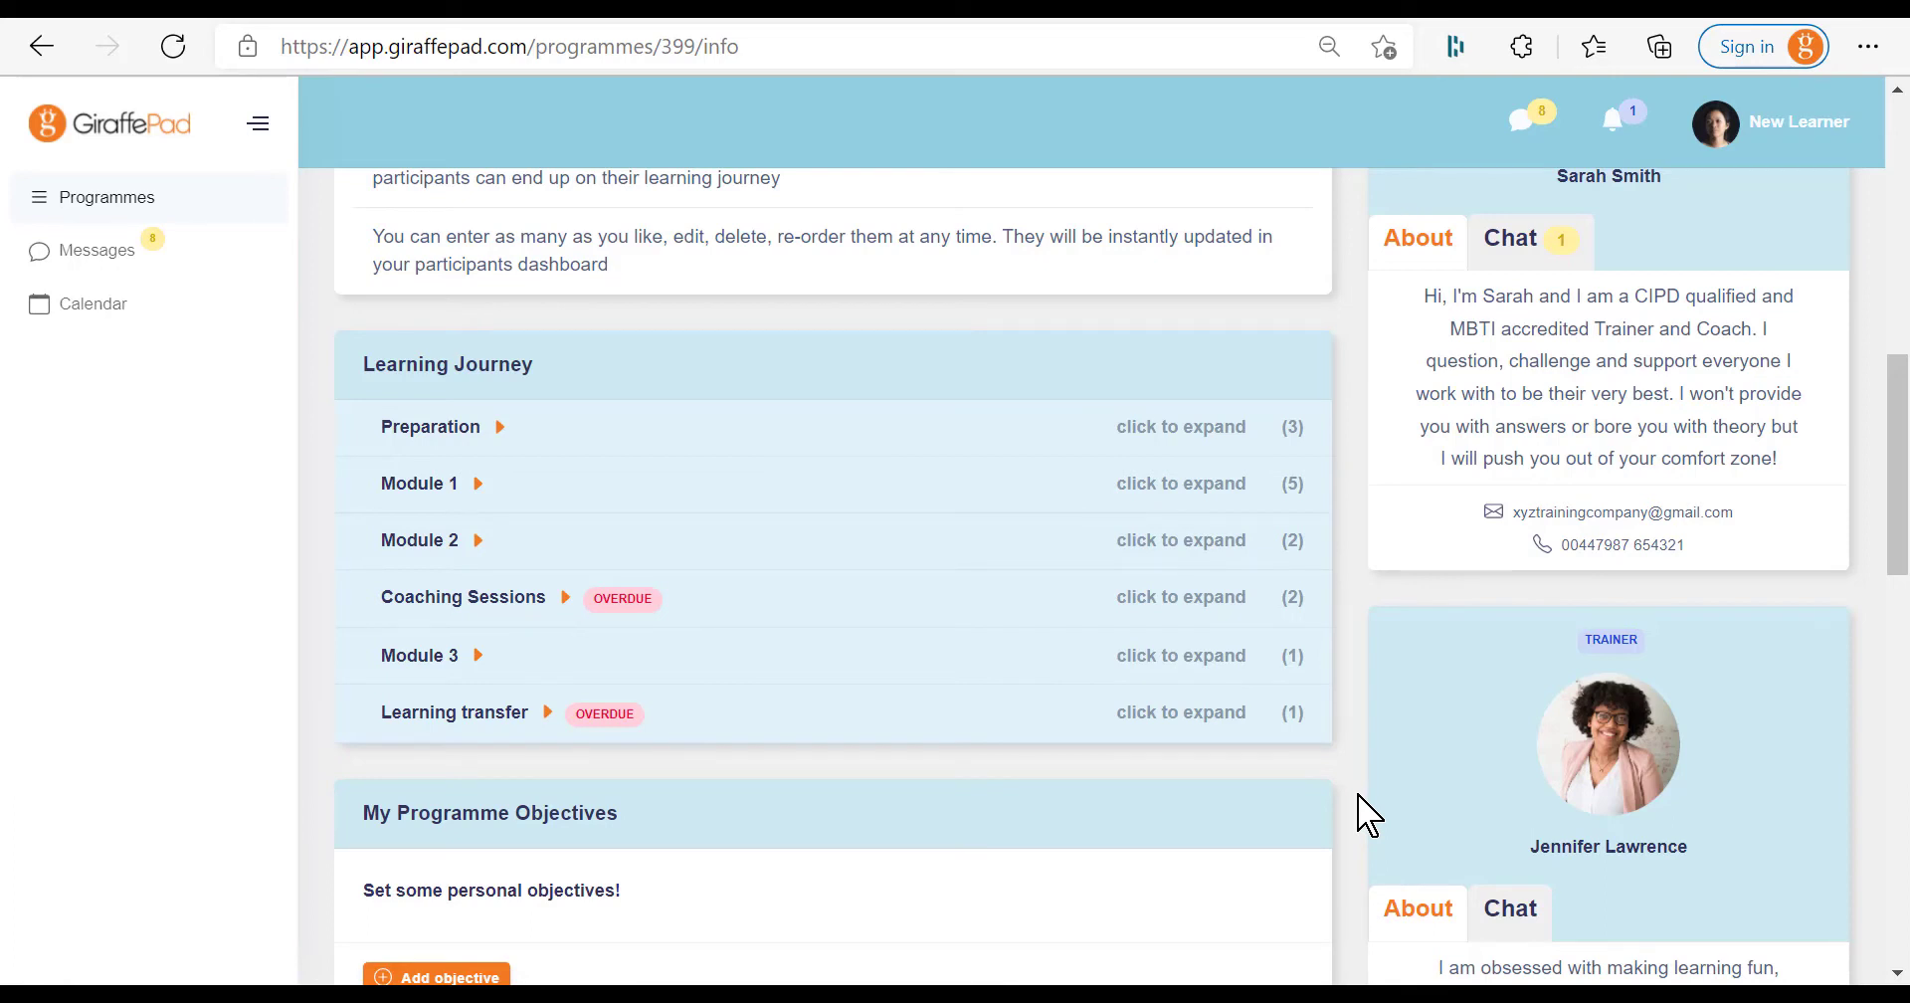
Scroll past Programme Resources to My Programme Resources and bring up the Add resource options
scroll(1368, 814, down, 4)
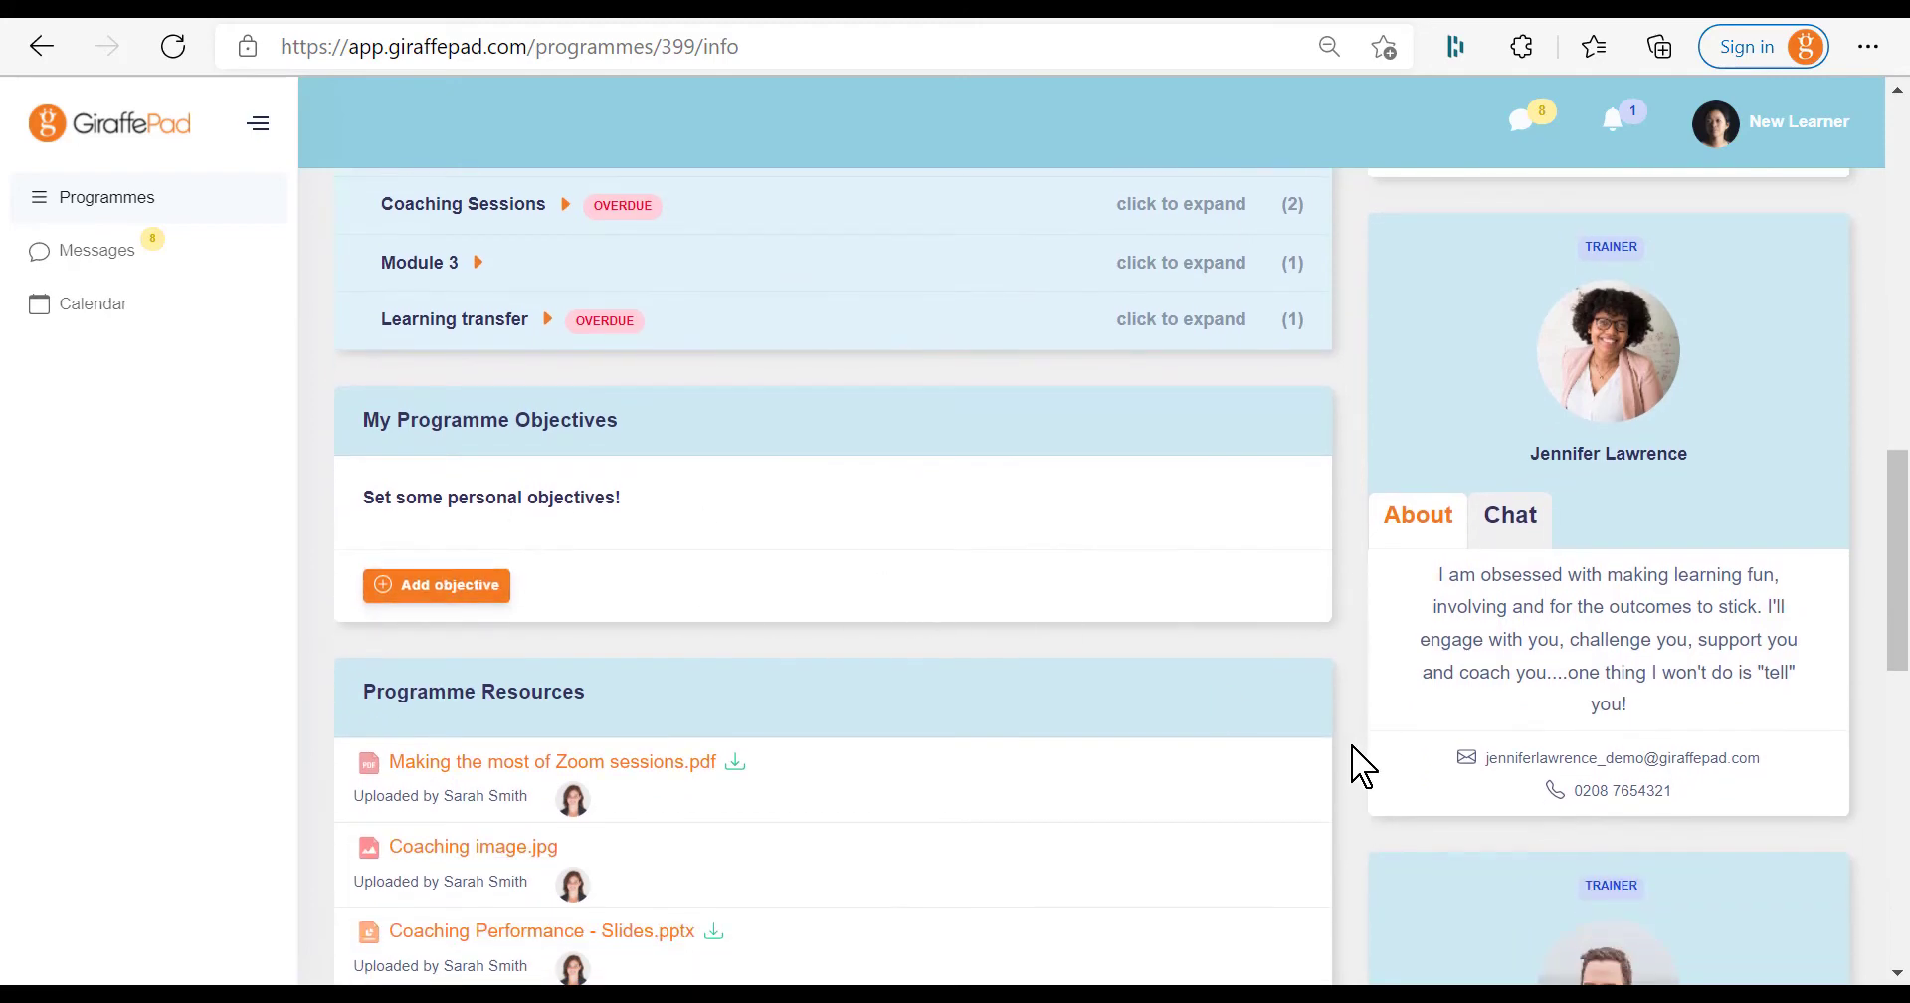
scroll(1363, 766, down, 4)
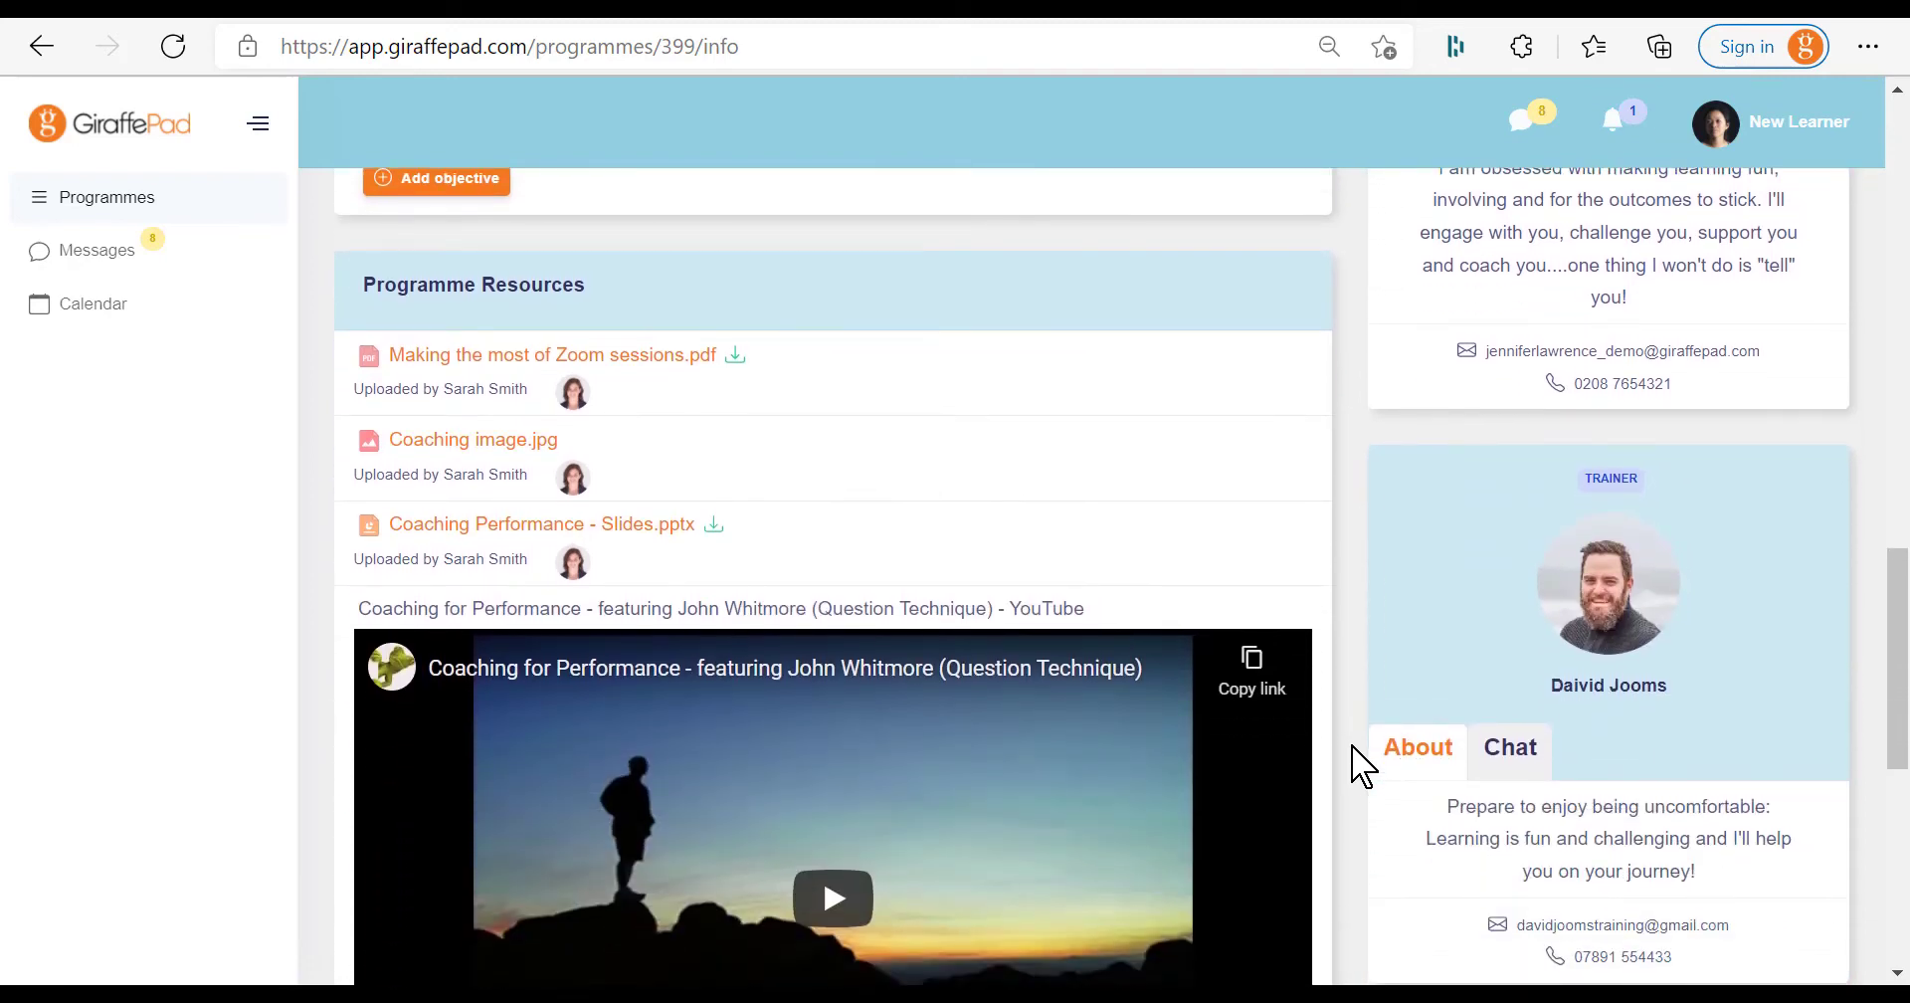
scroll(1363, 766, down, 3)
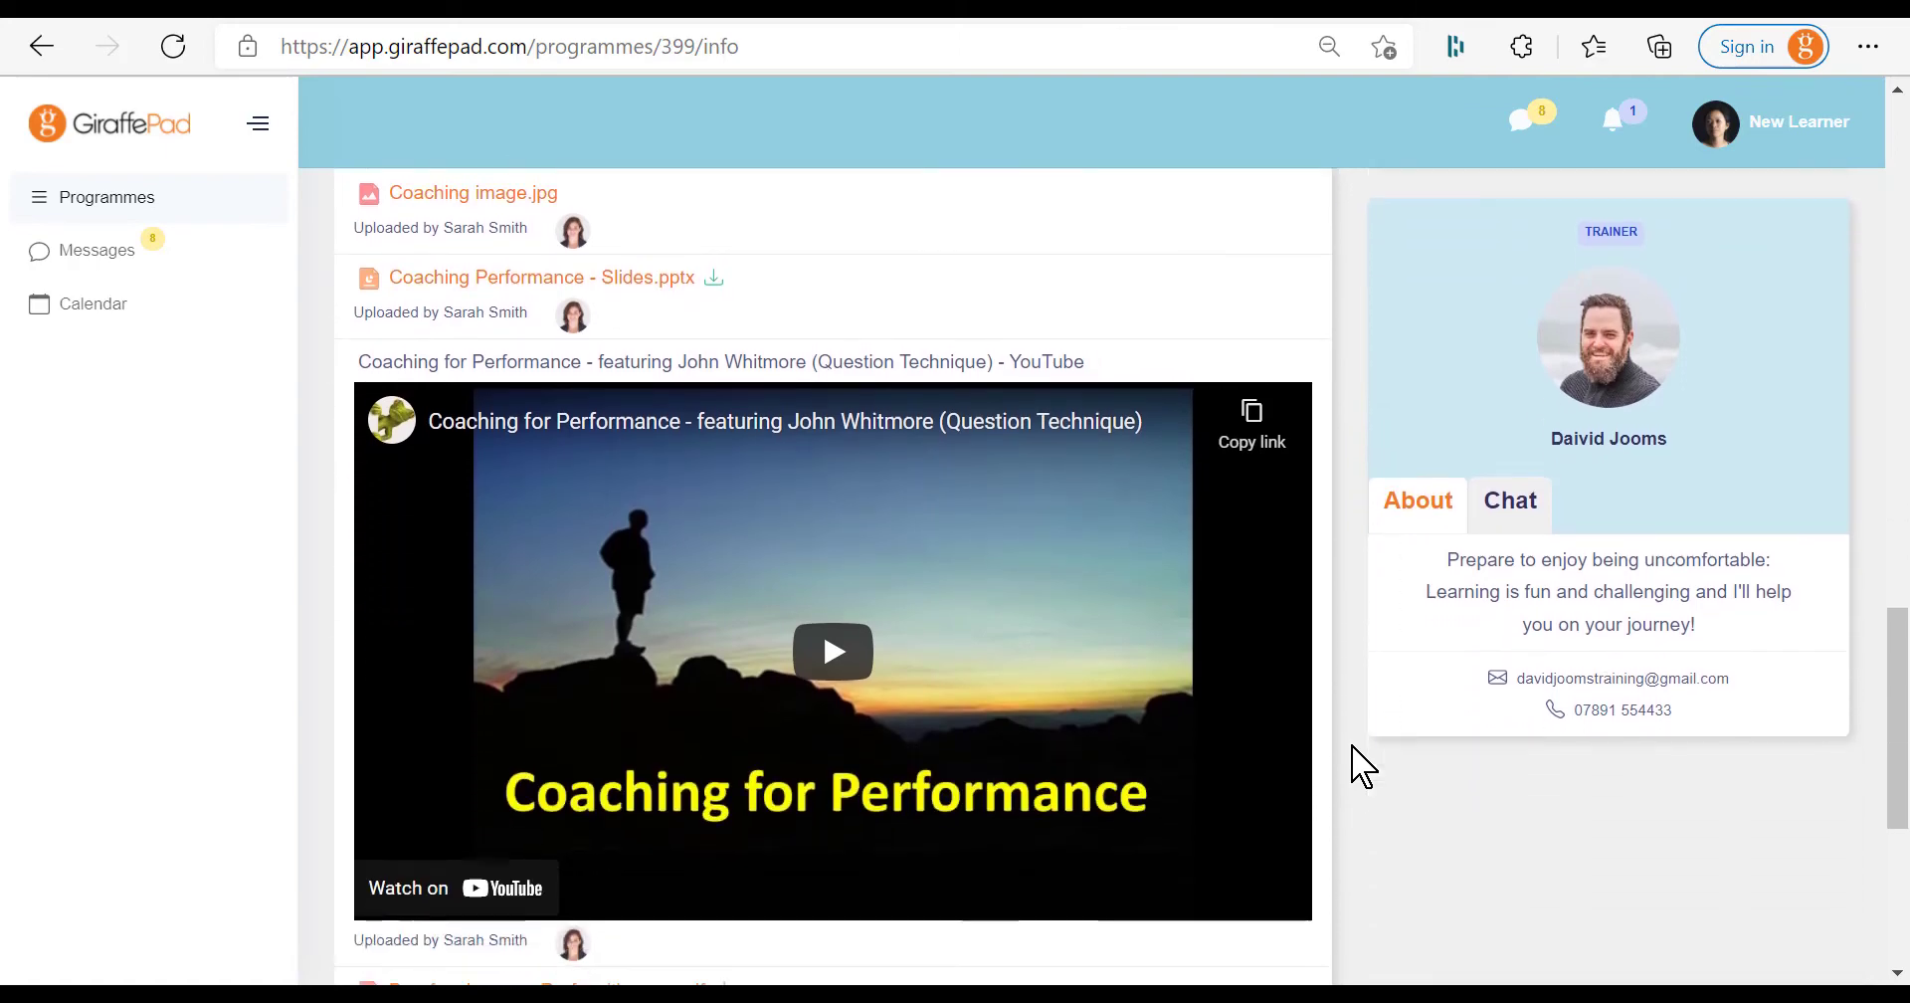
scroll(1362, 766, down, 4)
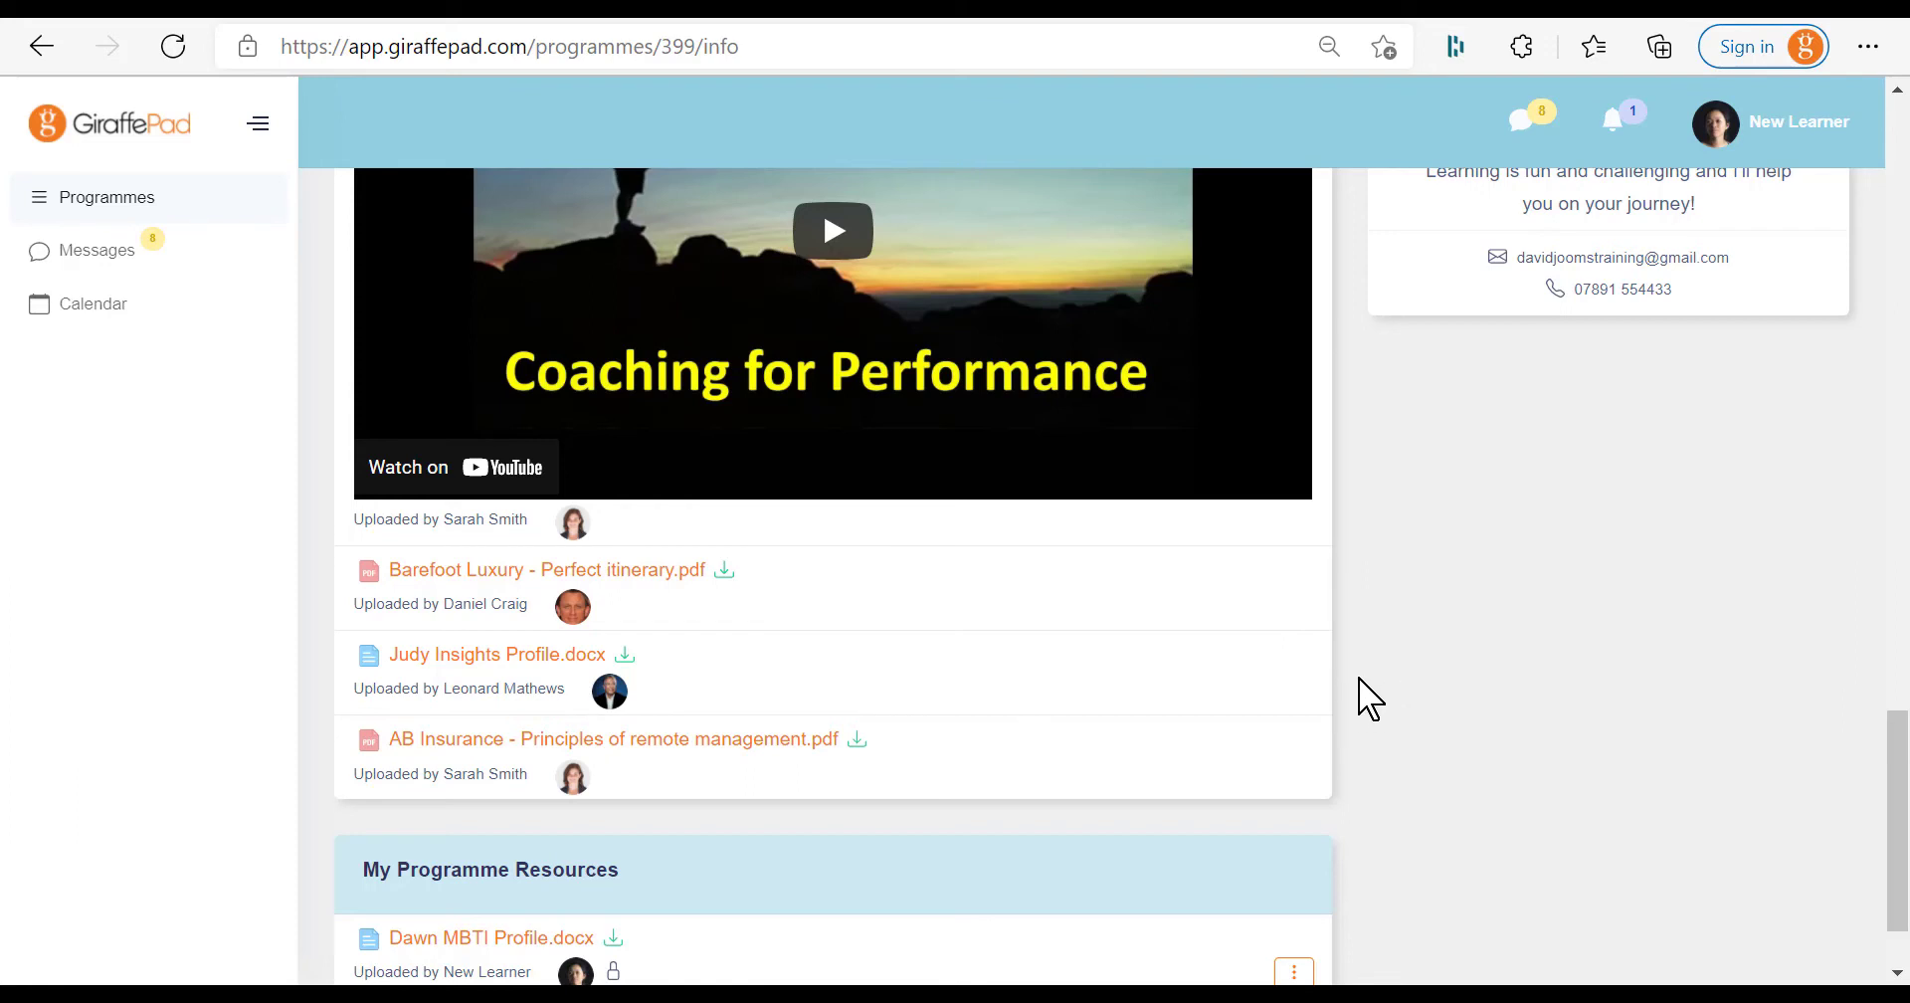
scroll(1364, 696, down, 1)
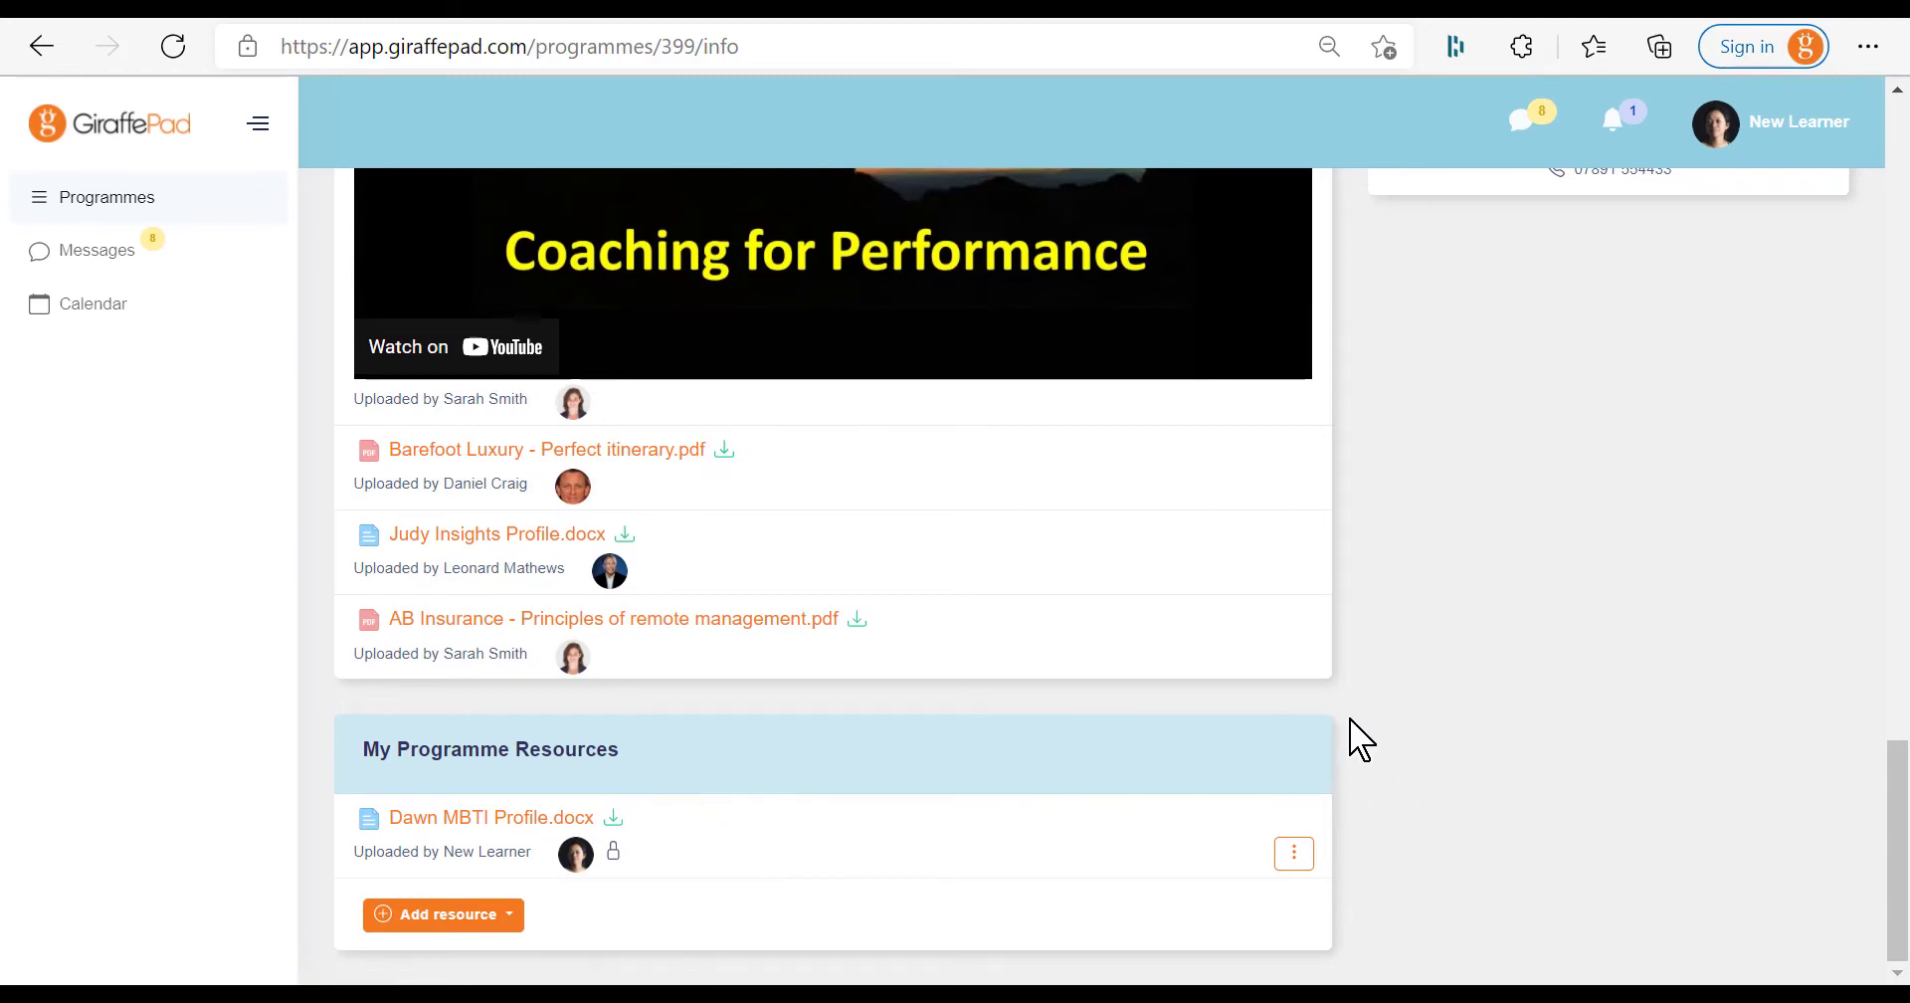
click(507, 917)
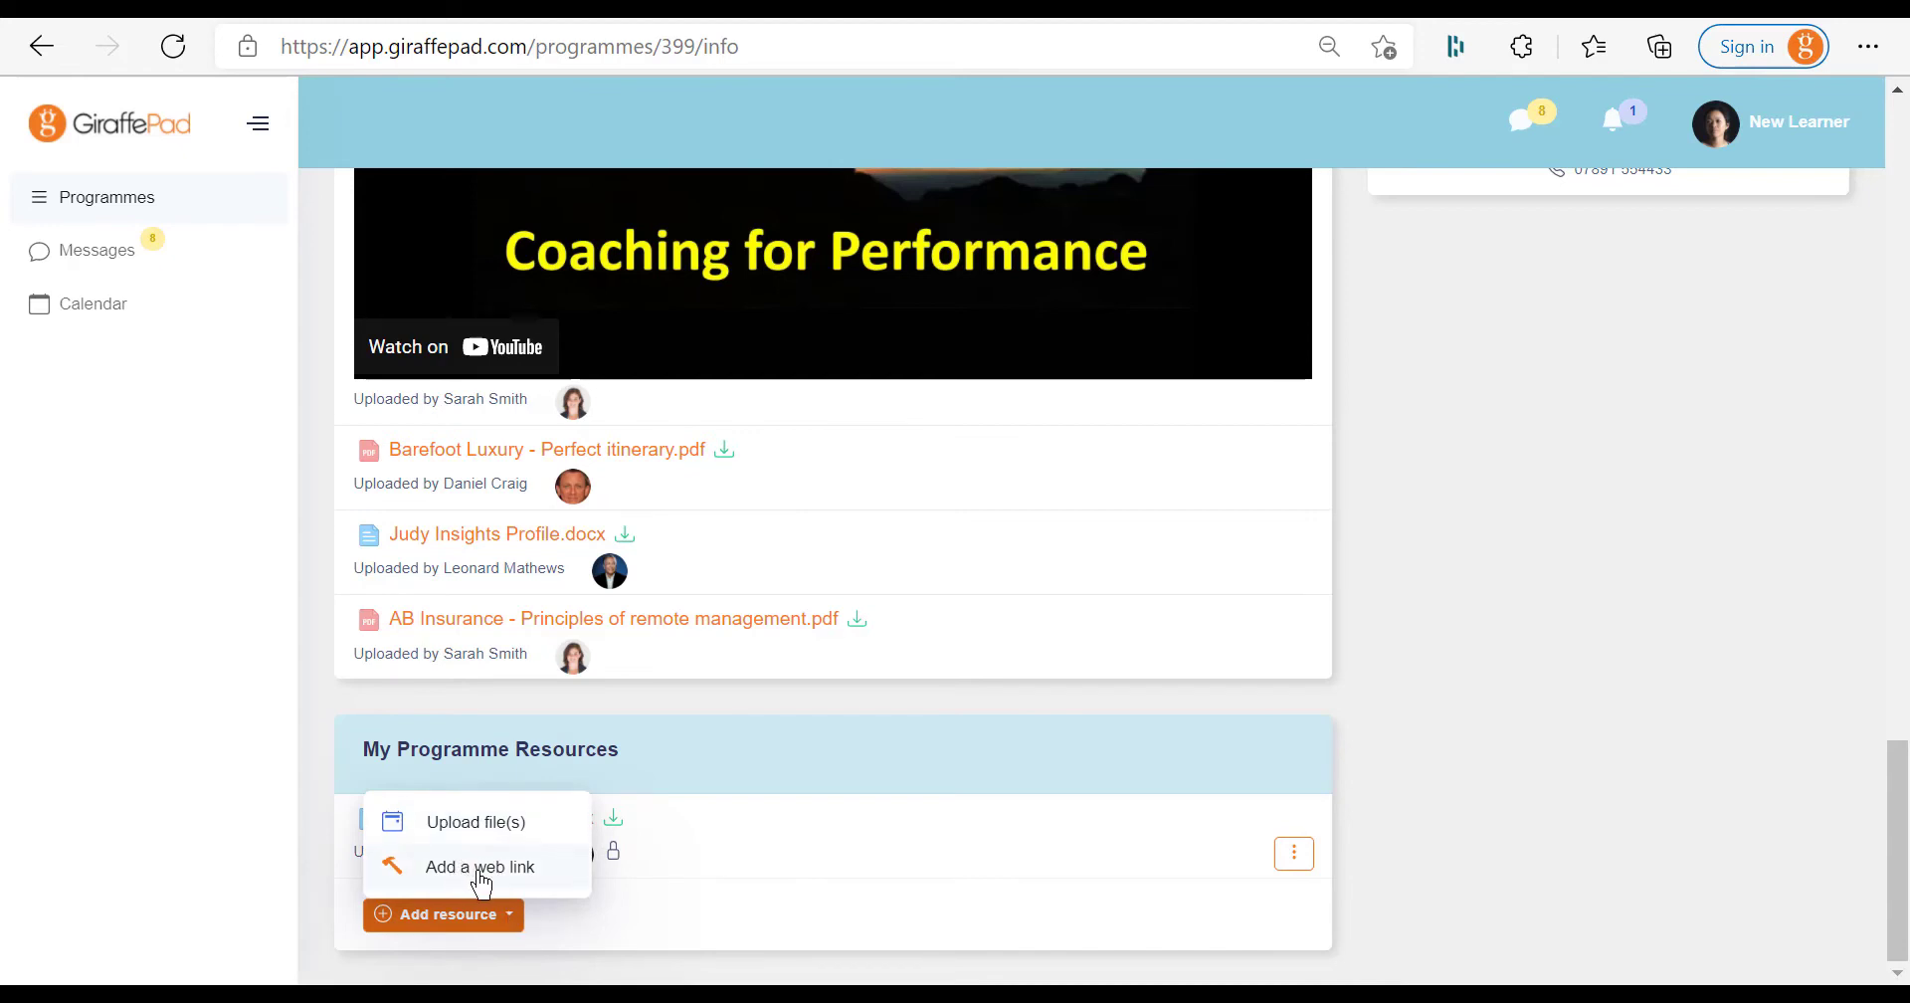
View the uploaded MBTI profile's options without changing anything, then expand the Preparation stage
click(1443, 782)
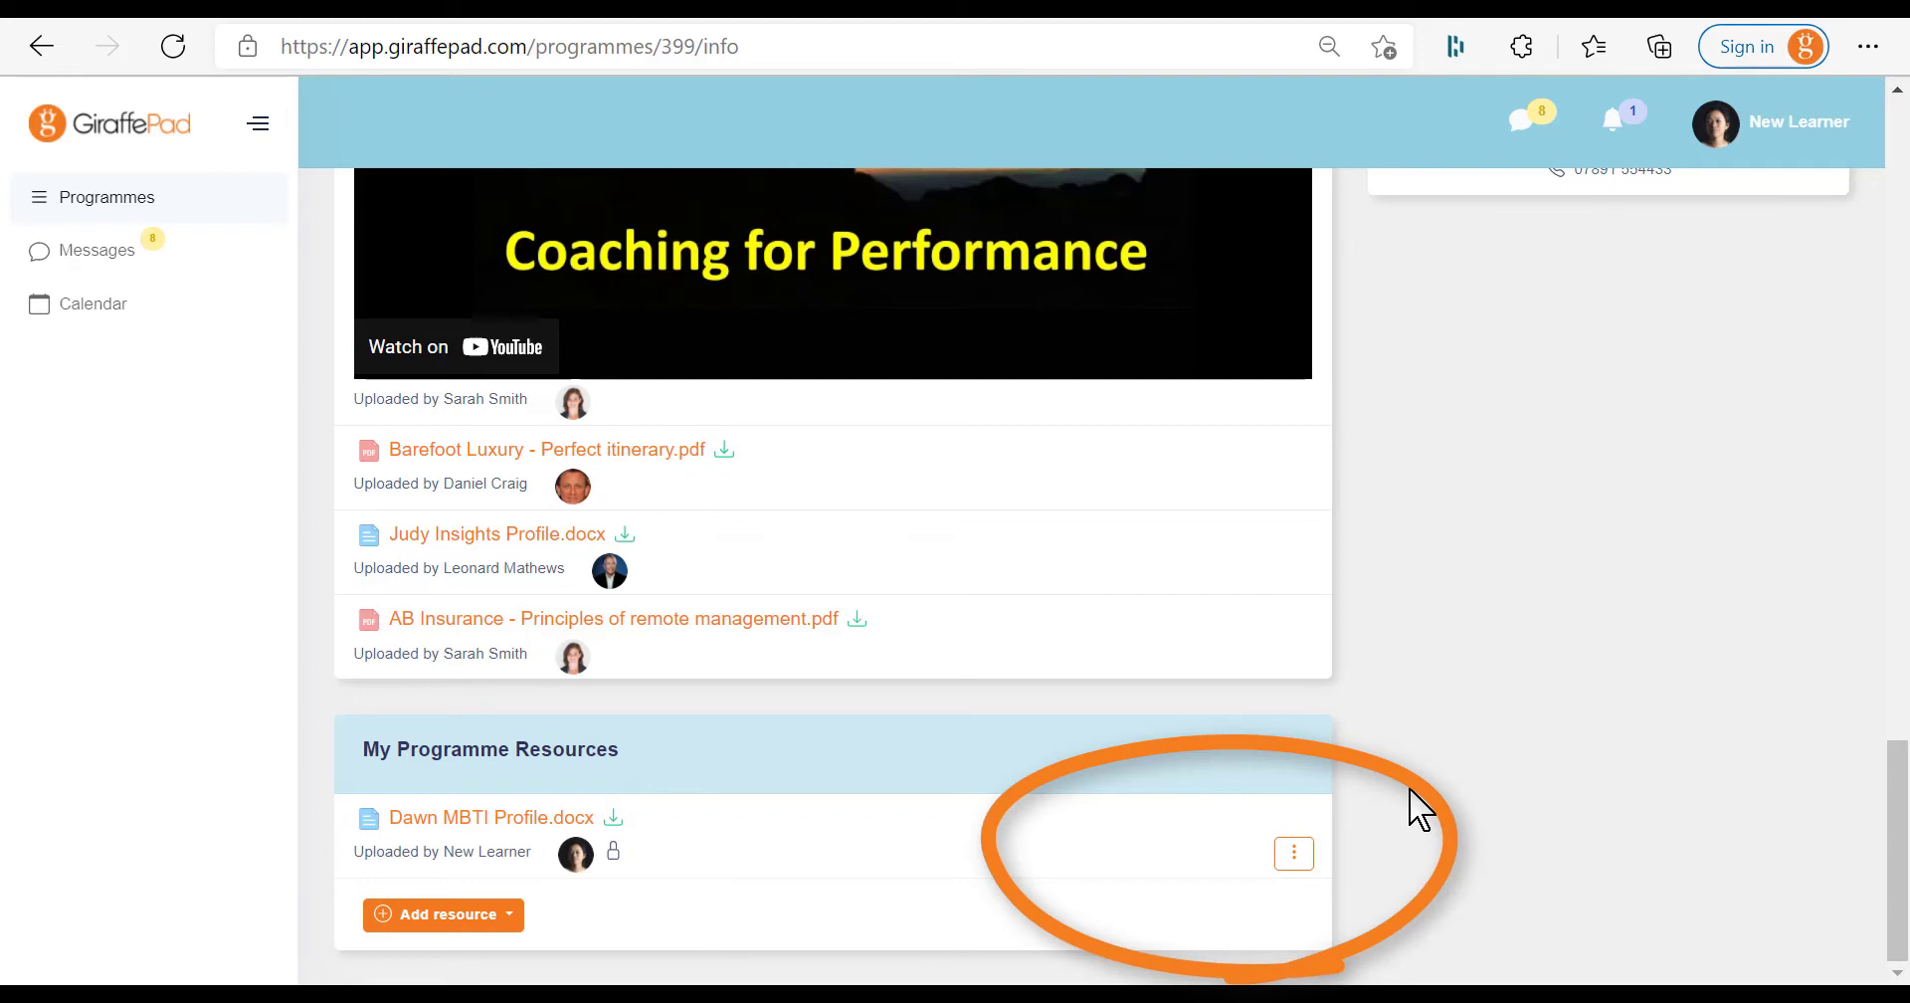
click(1295, 854)
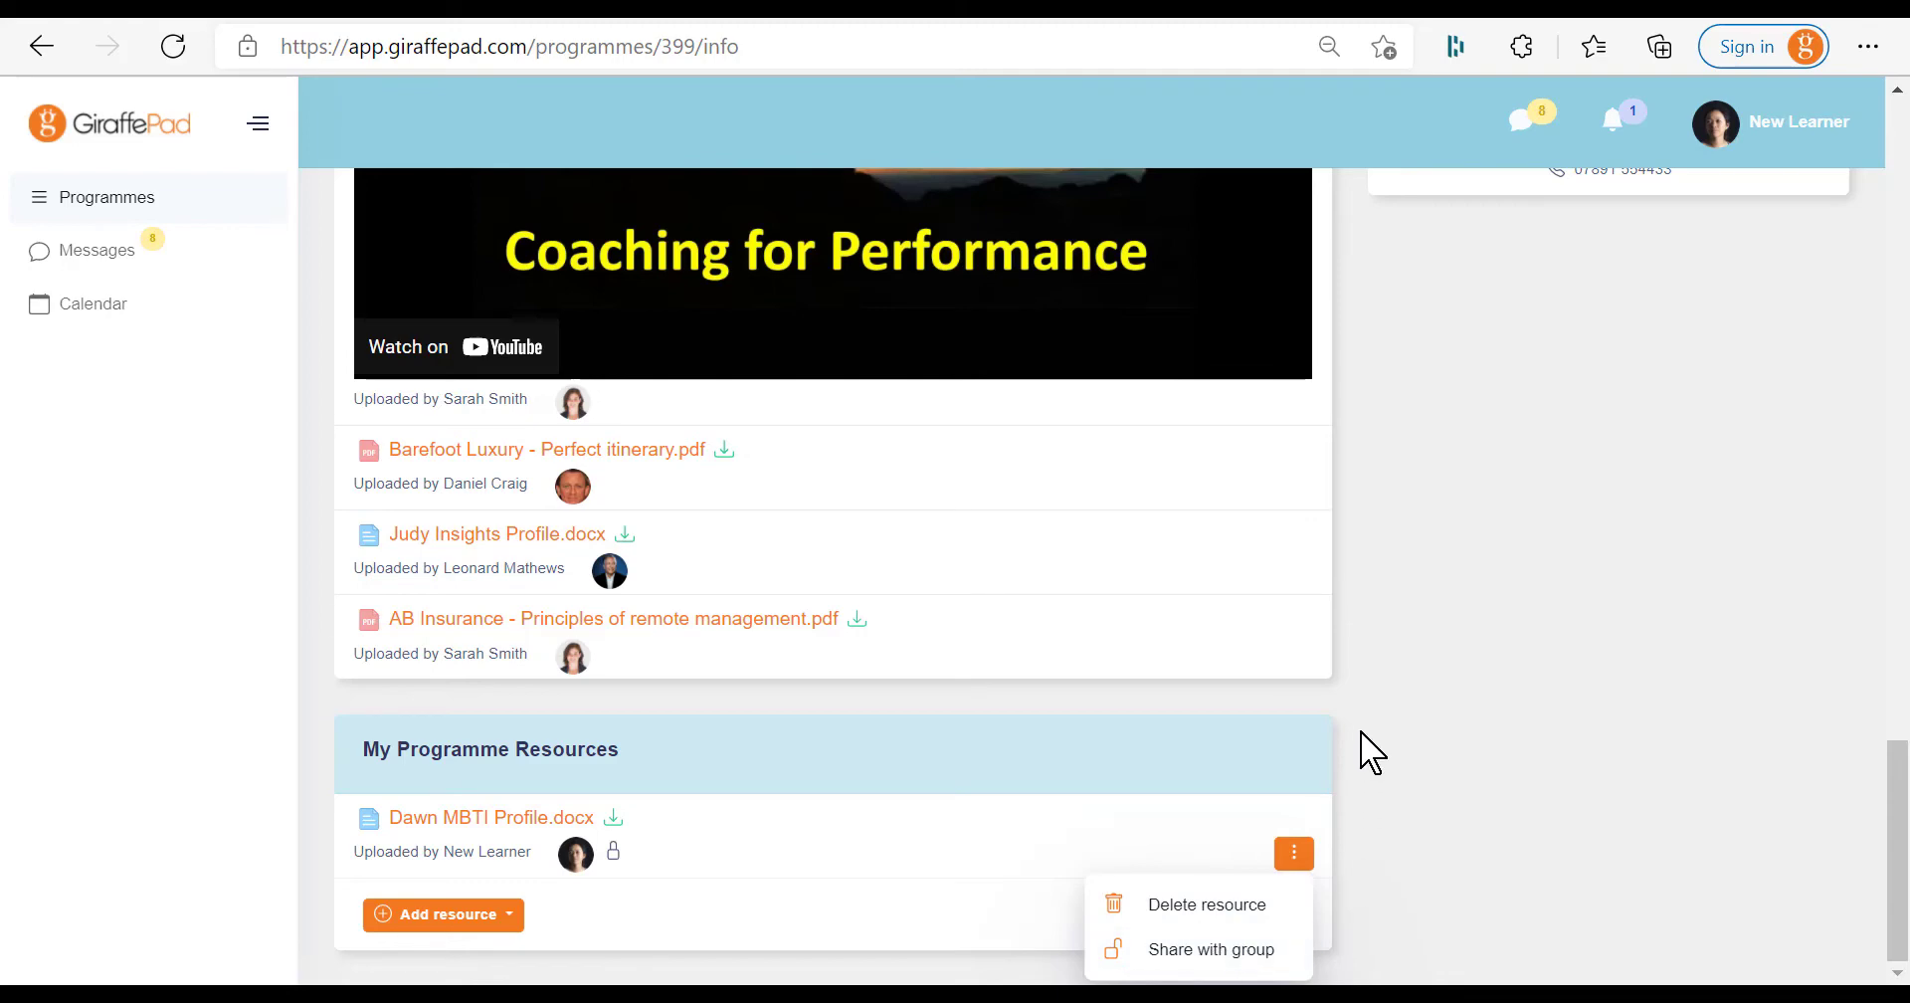
click(1372, 753)
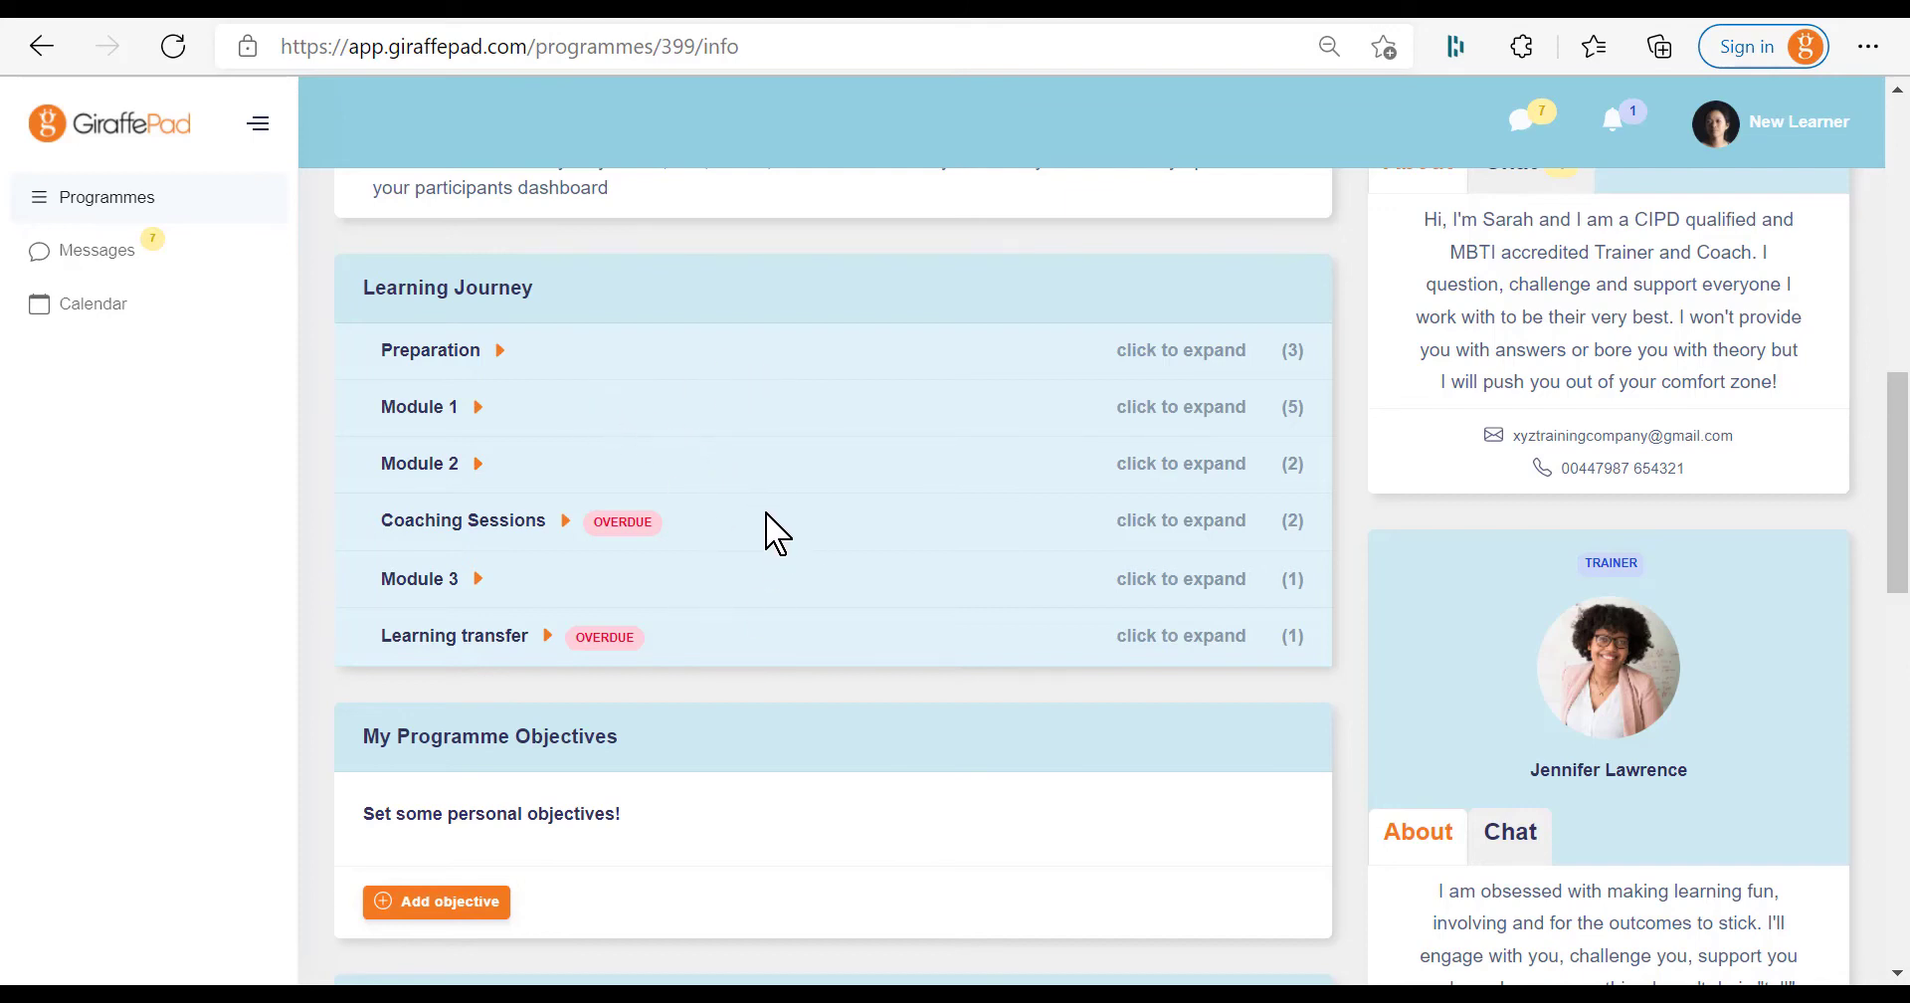
click(642, 355)
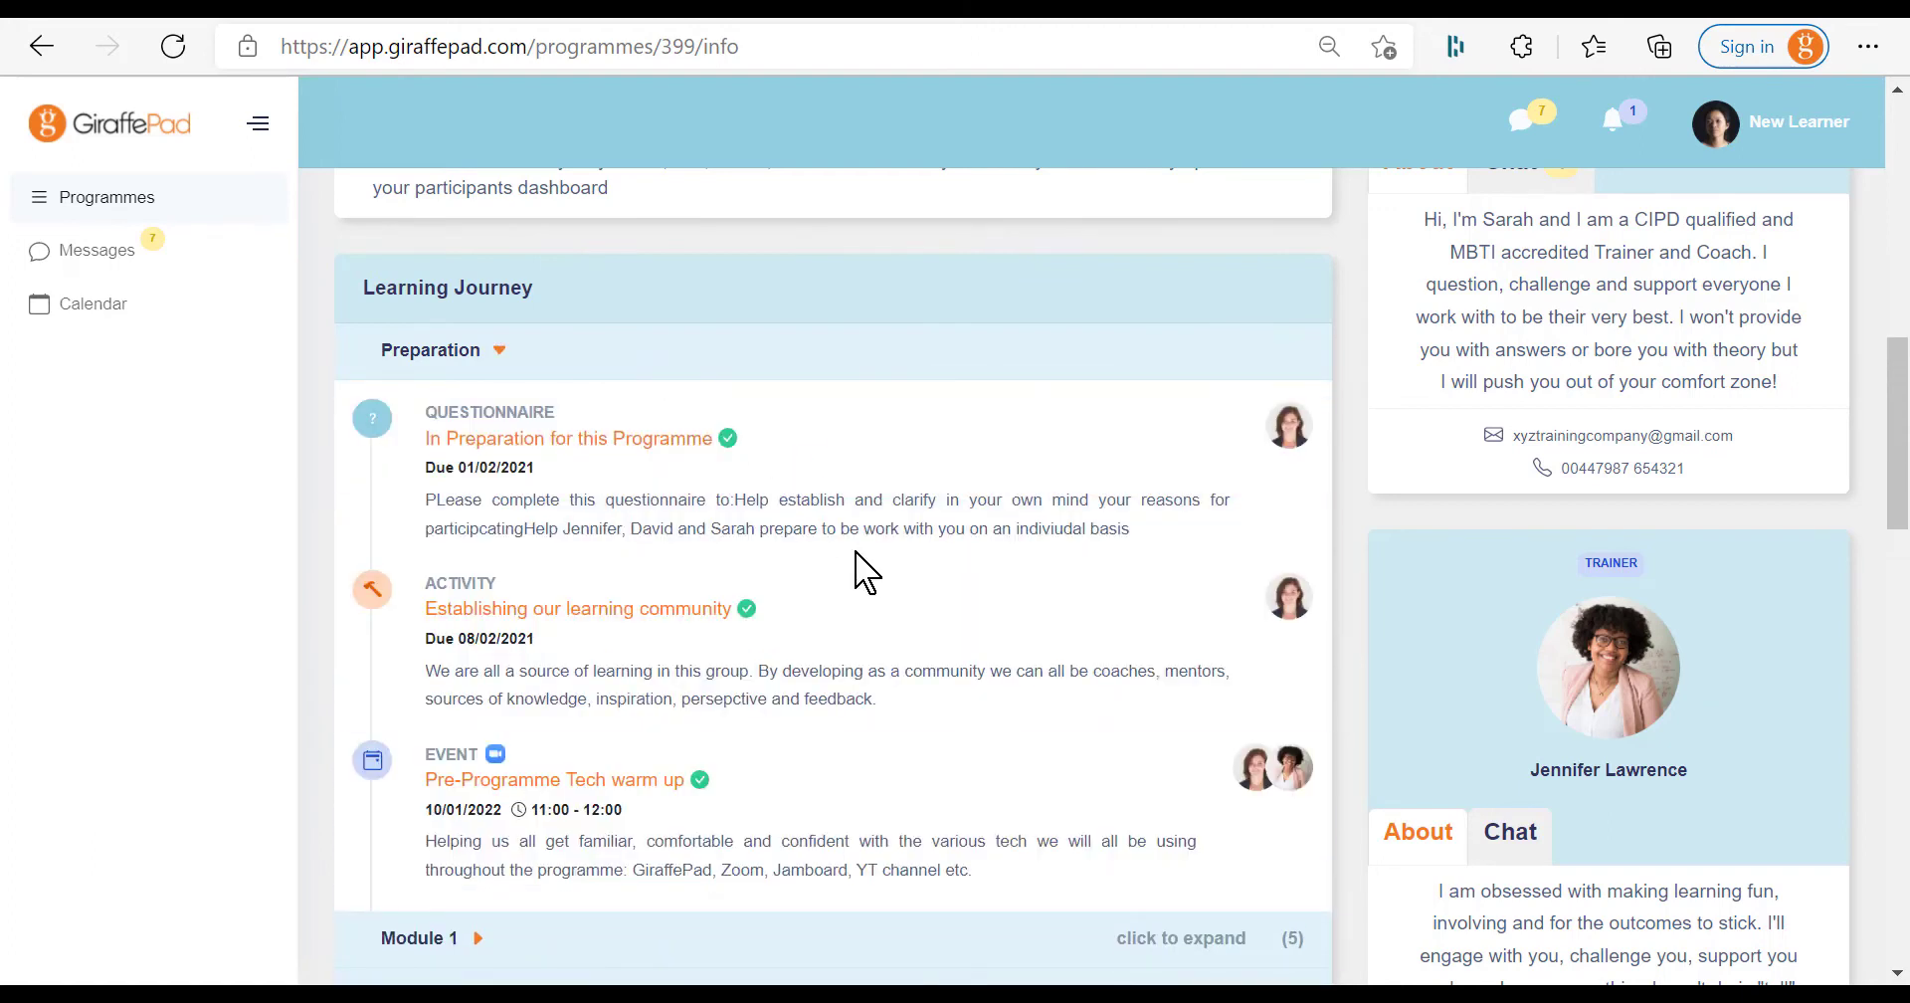
Expand Module 1 and open the Workshop 1 - Example live virtual session event
scroll(855, 557, down, 1)
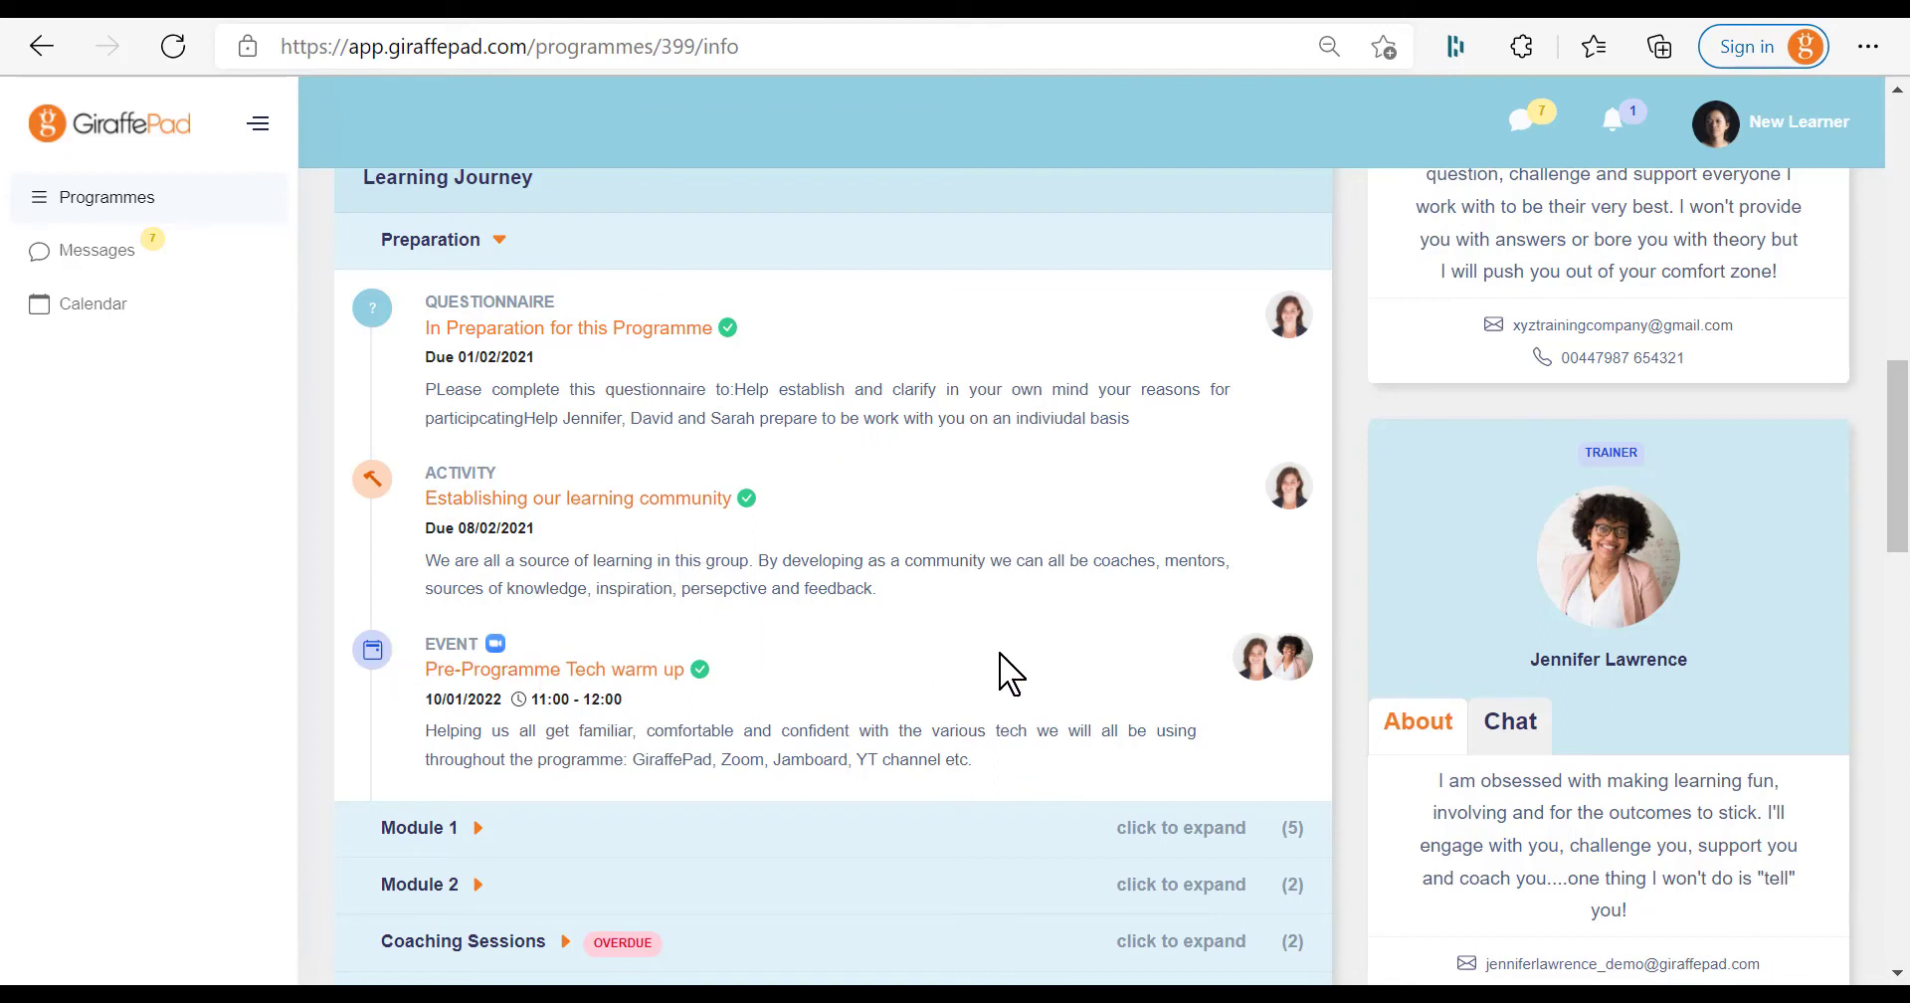
scroll(1000, 654, down, 3)
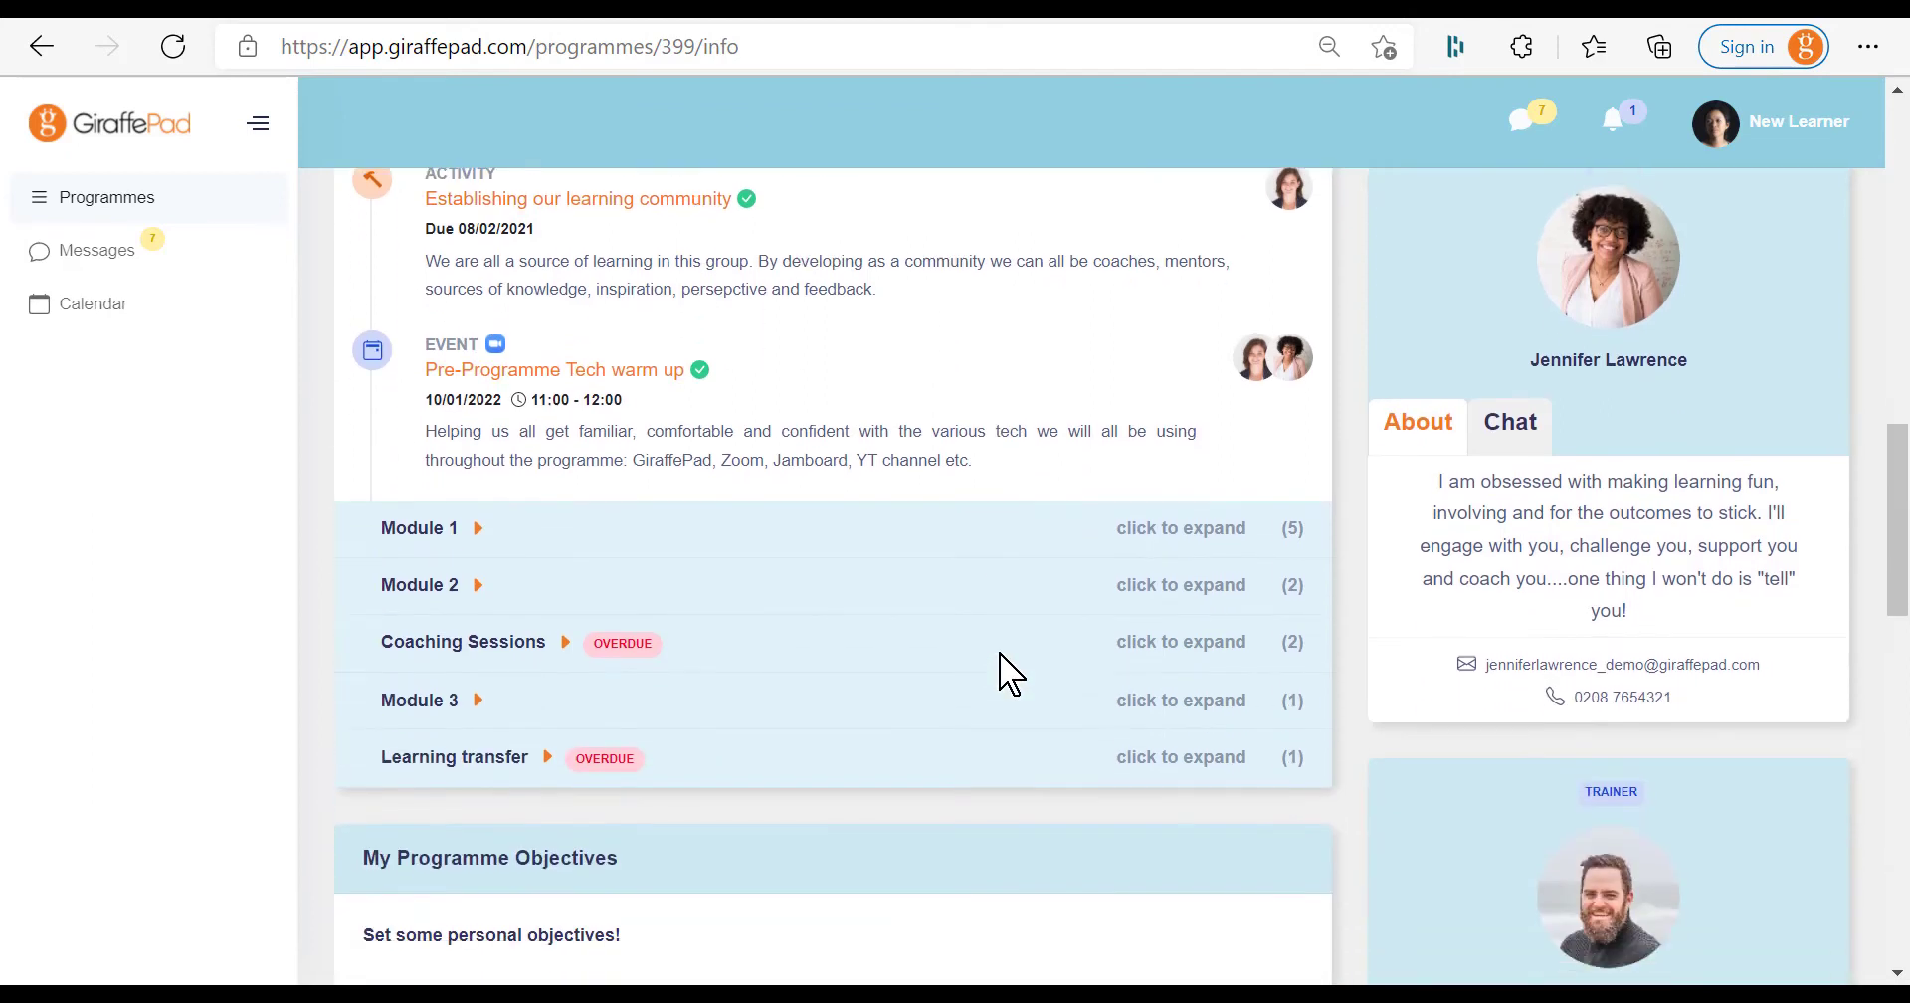
click(773, 531)
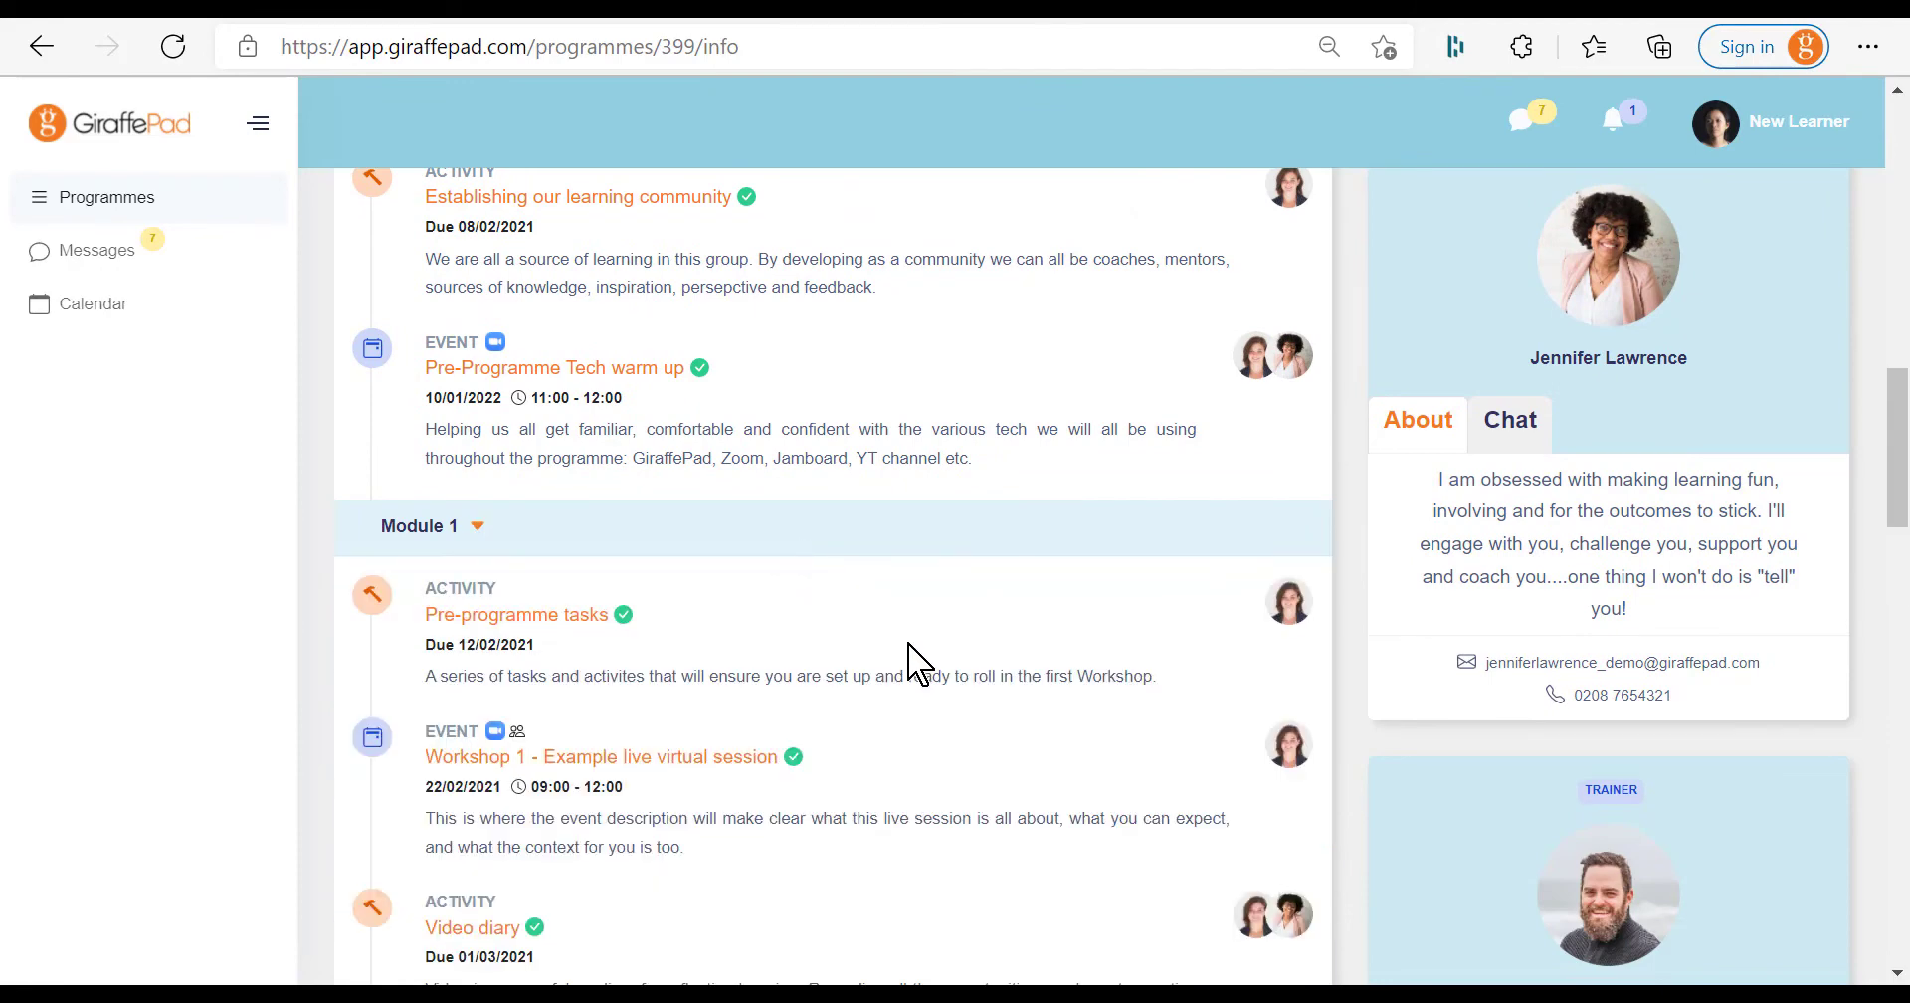
scroll(908, 646, down, 3)
scroll(909, 649, down, 2)
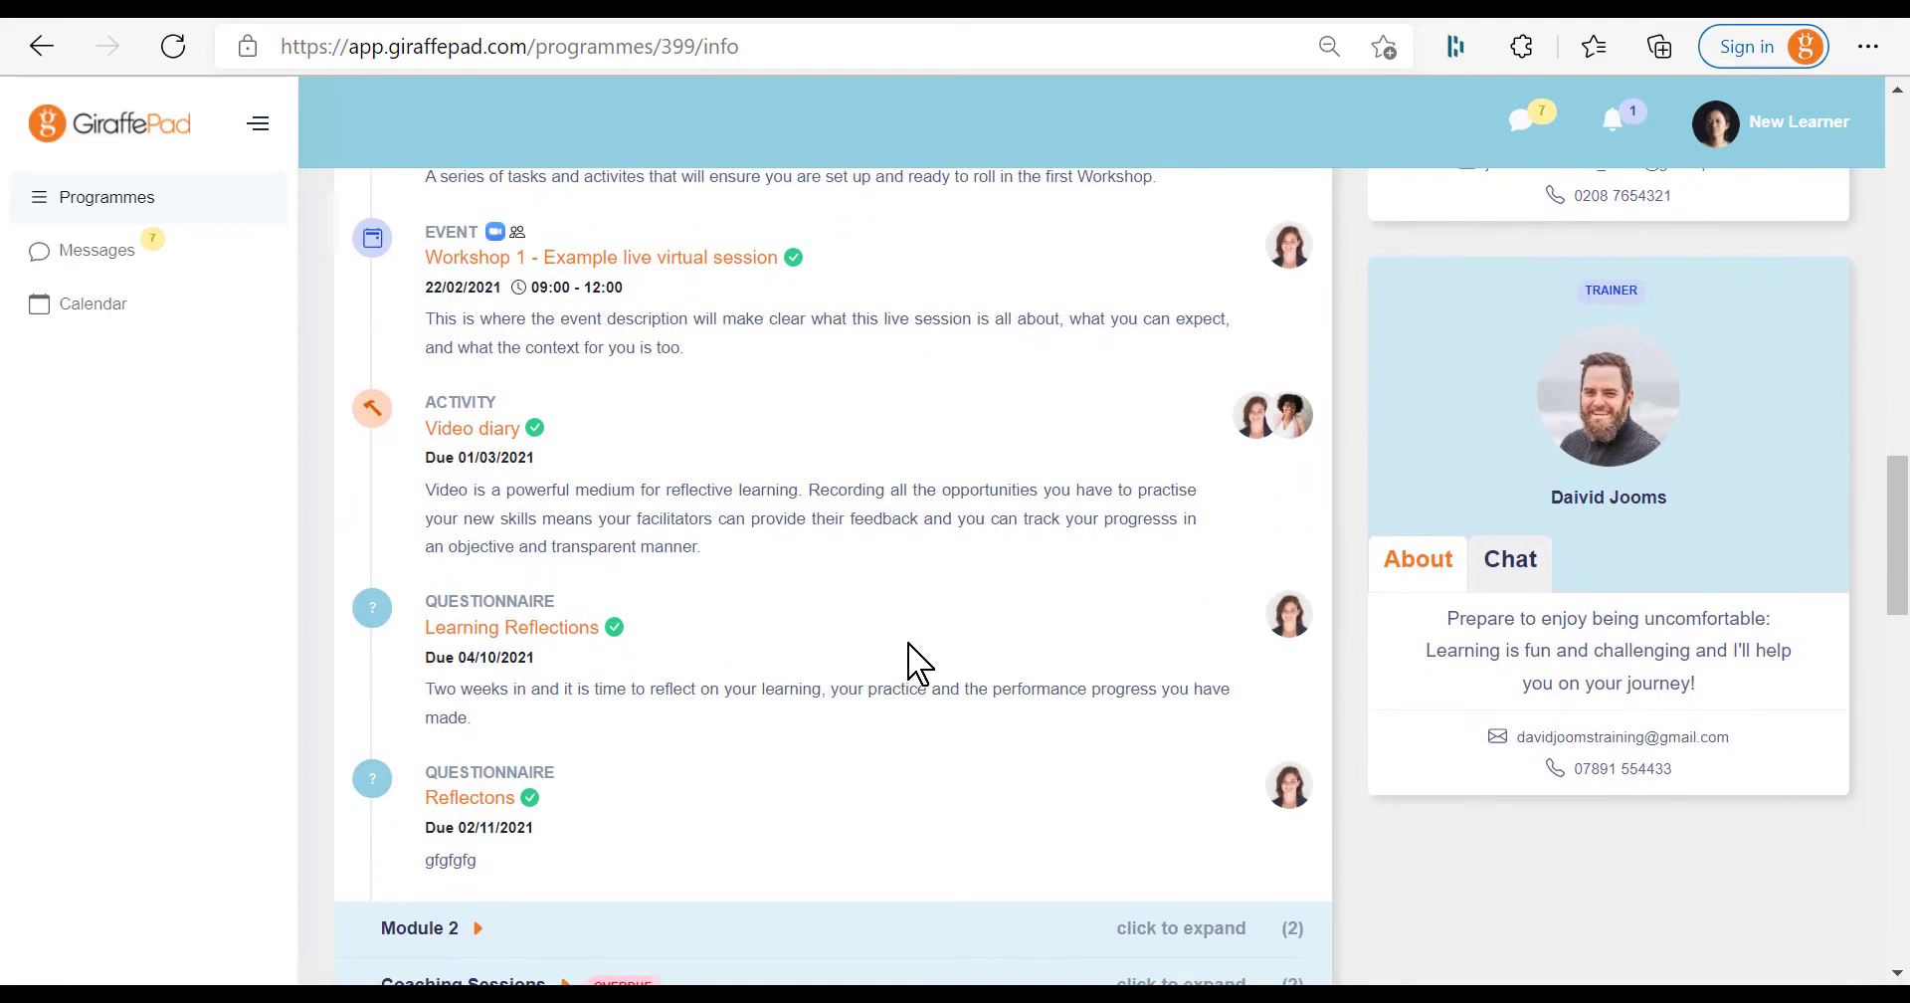
scroll(909, 649, up, 3)
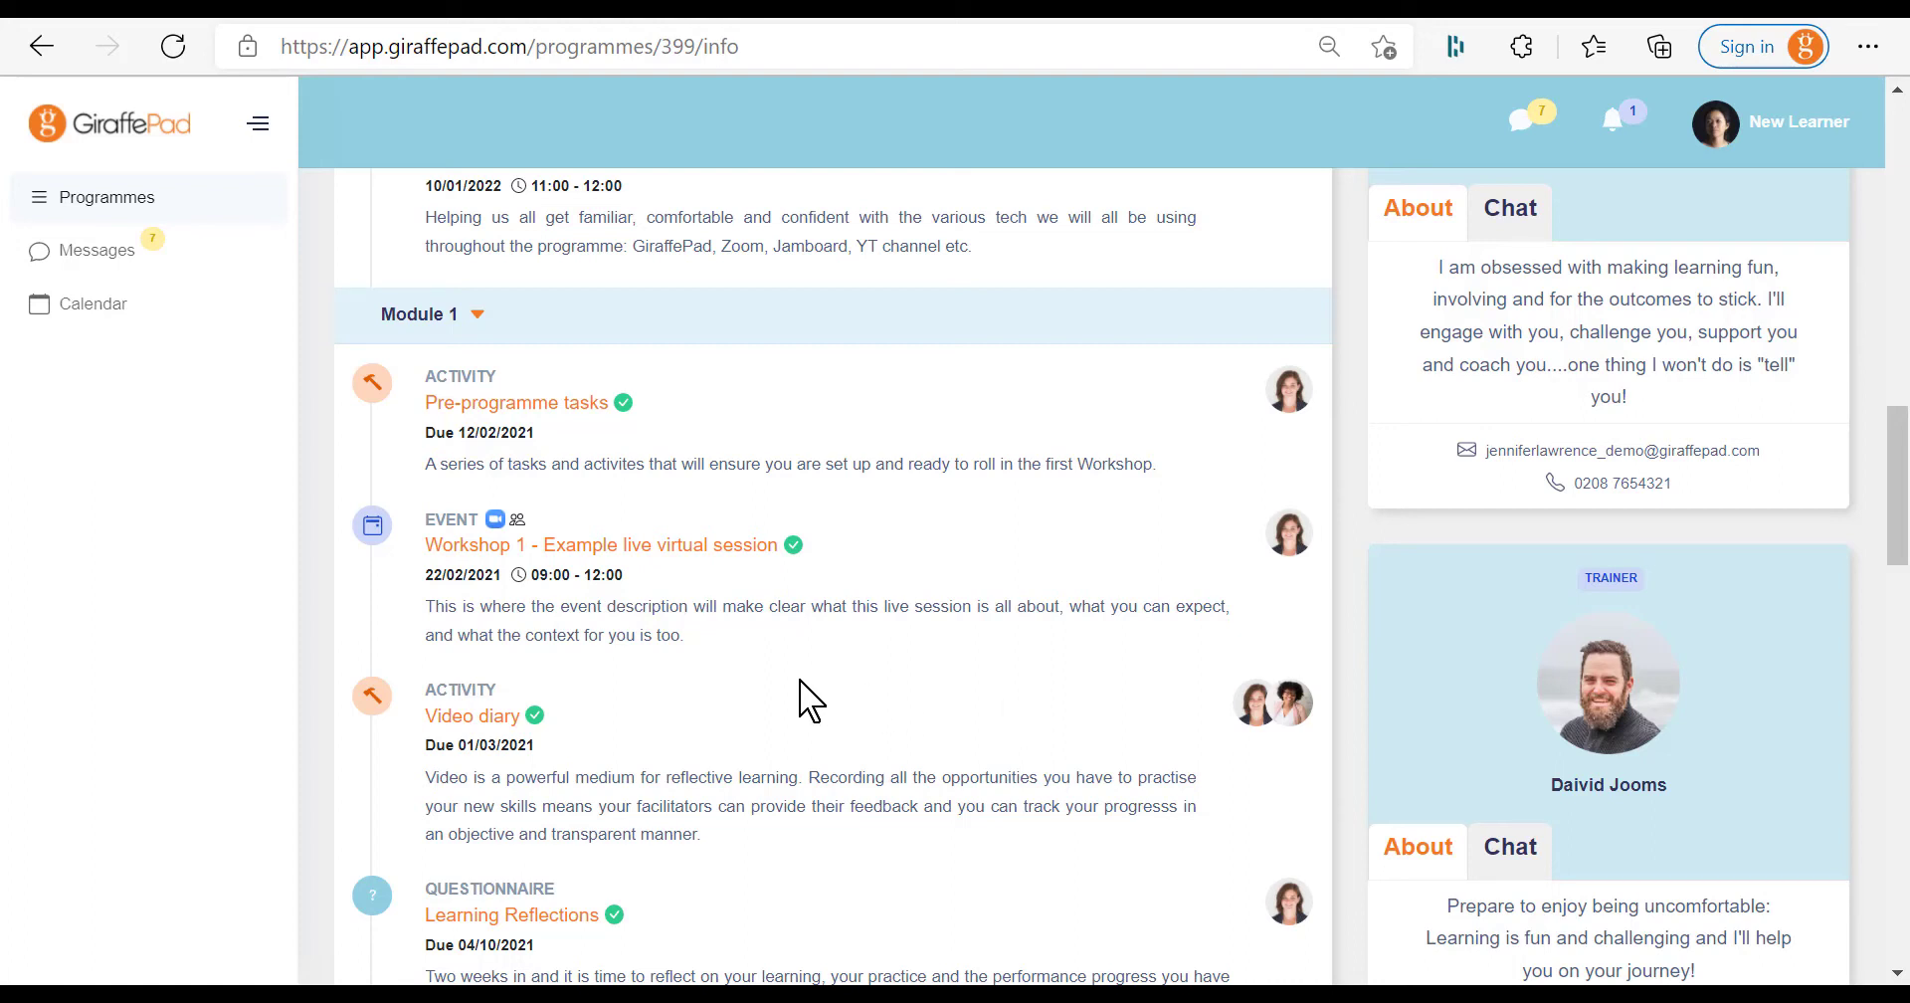
click(582, 549)
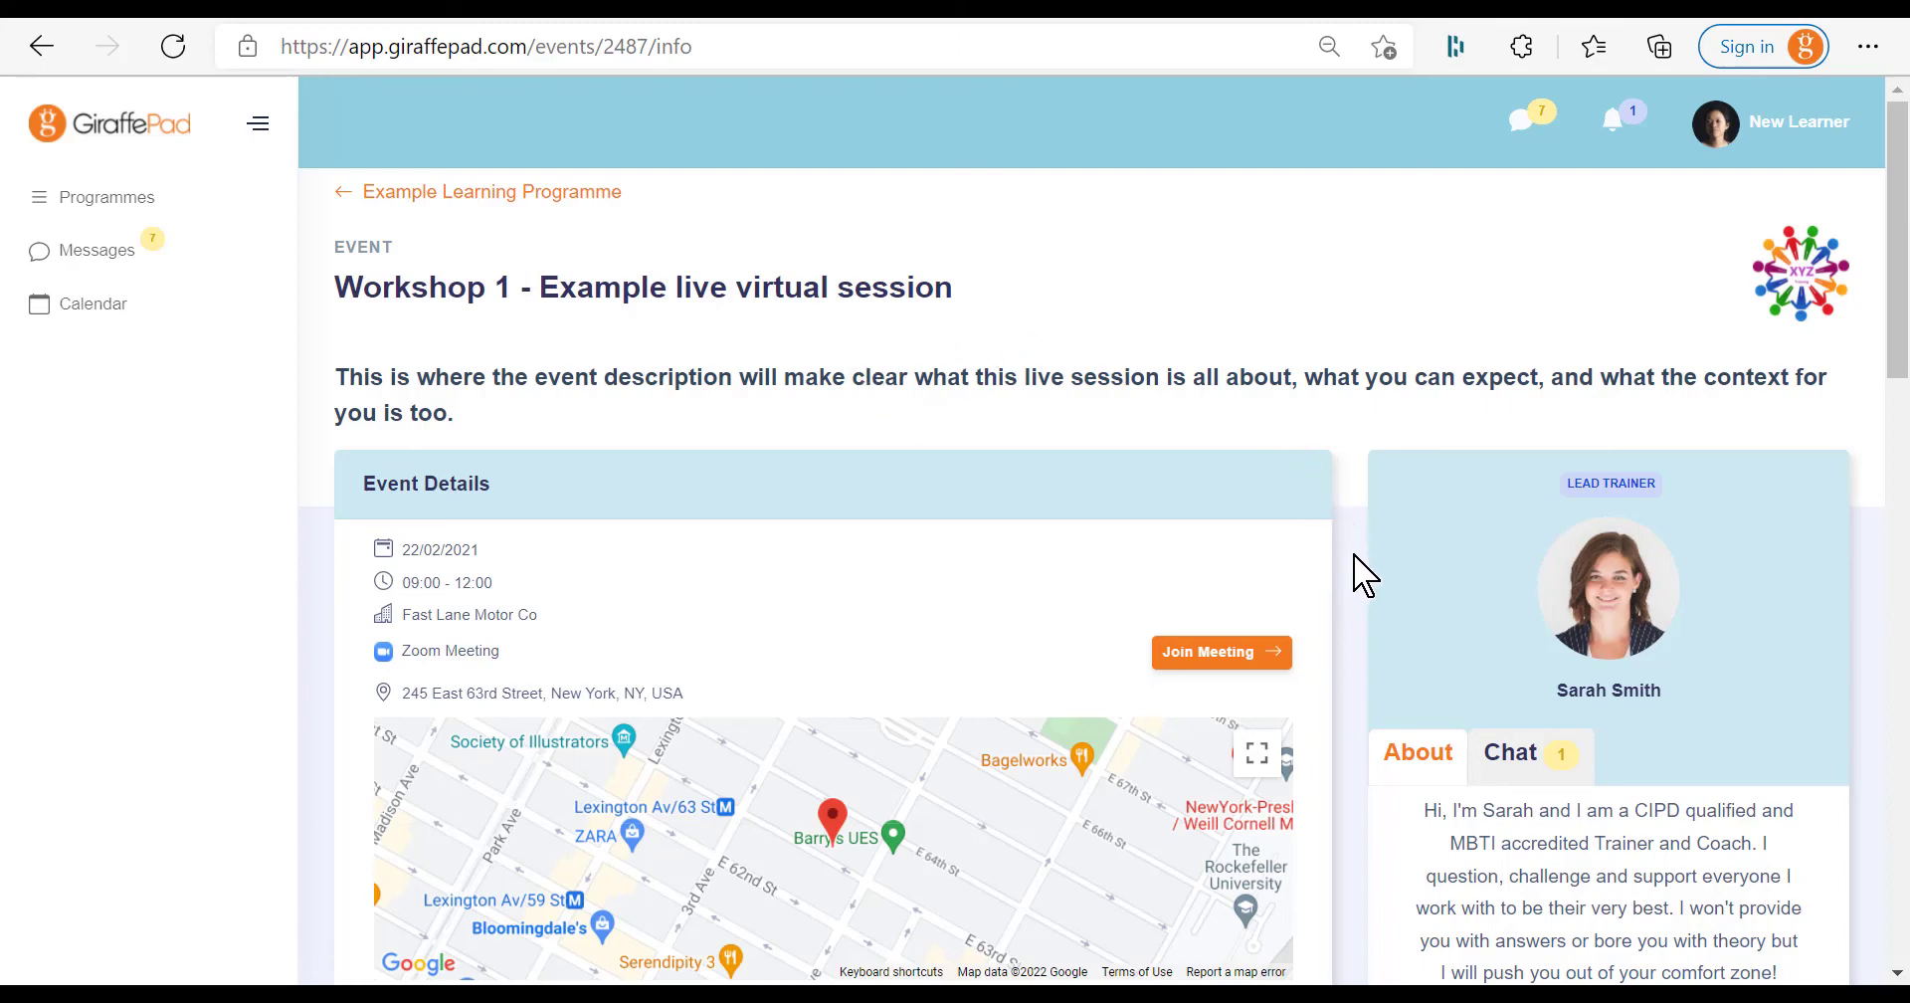
scroll(1365, 575, down, 2)
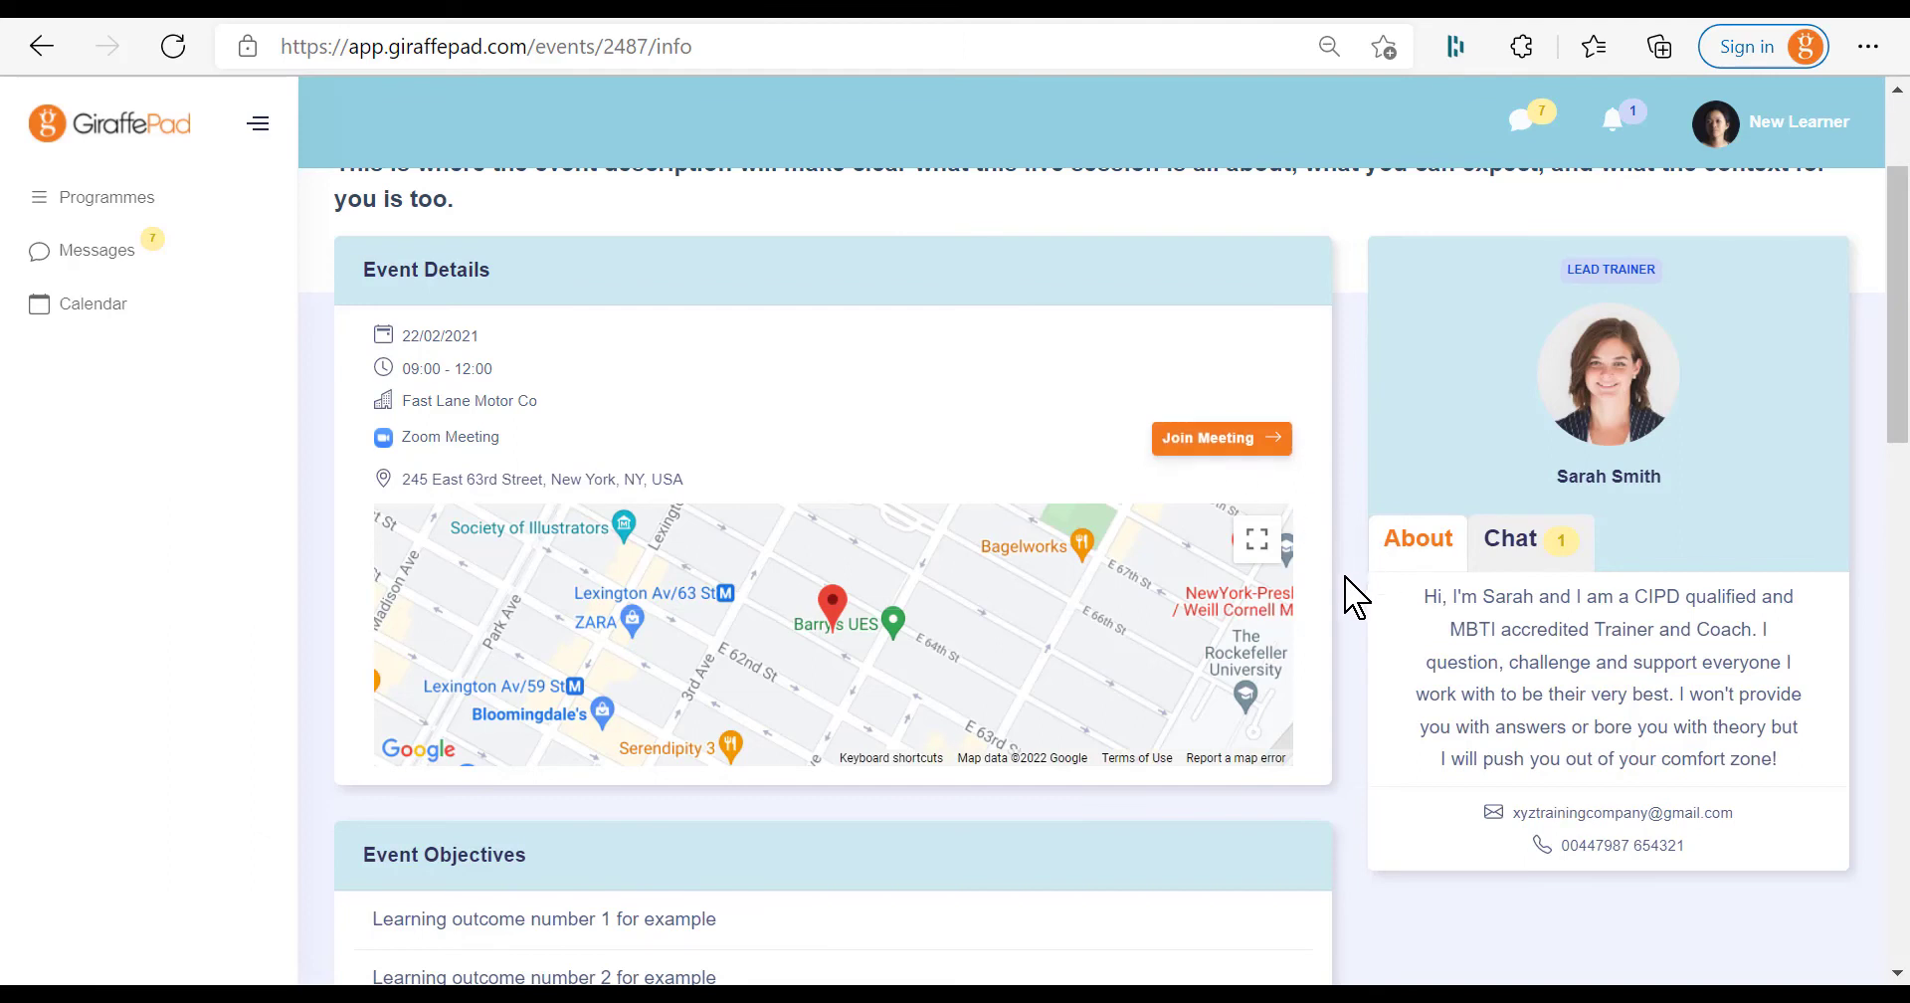
scroll(1345, 577, down, 1)
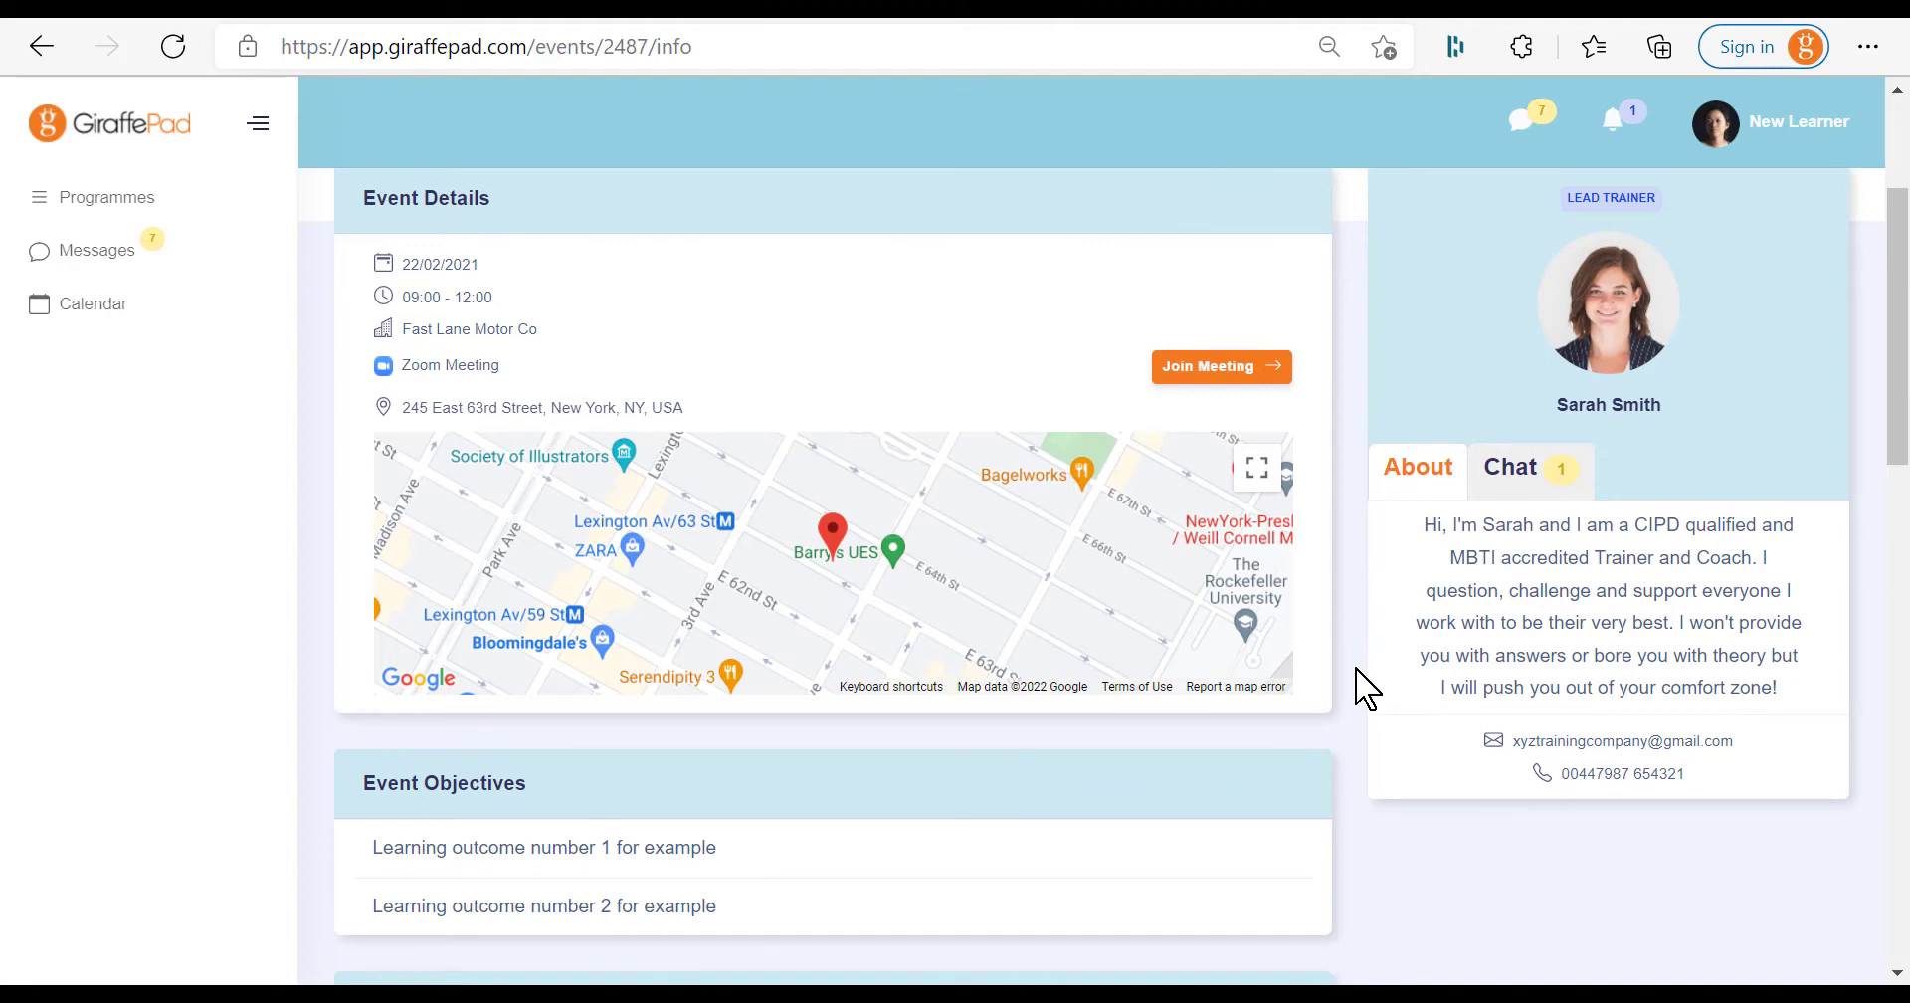
scroll(1365, 686, down, 4)
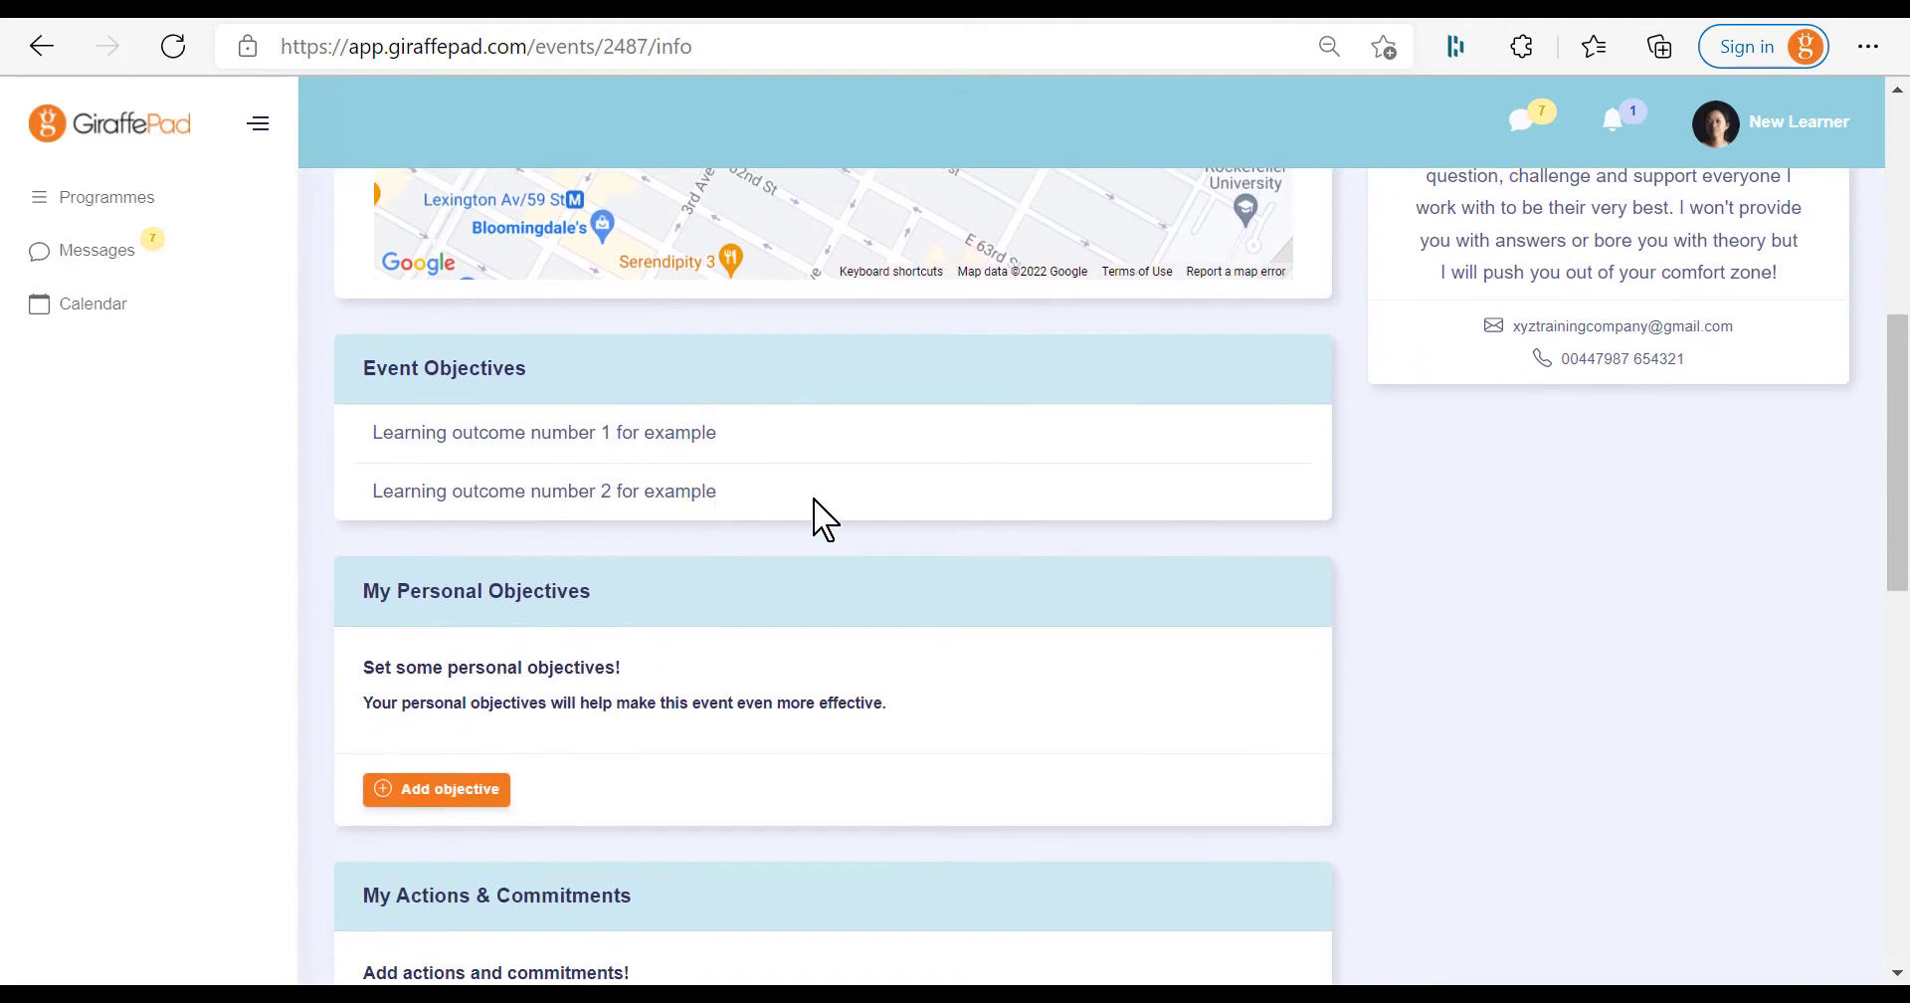
scroll(1371, 610, down, 3)
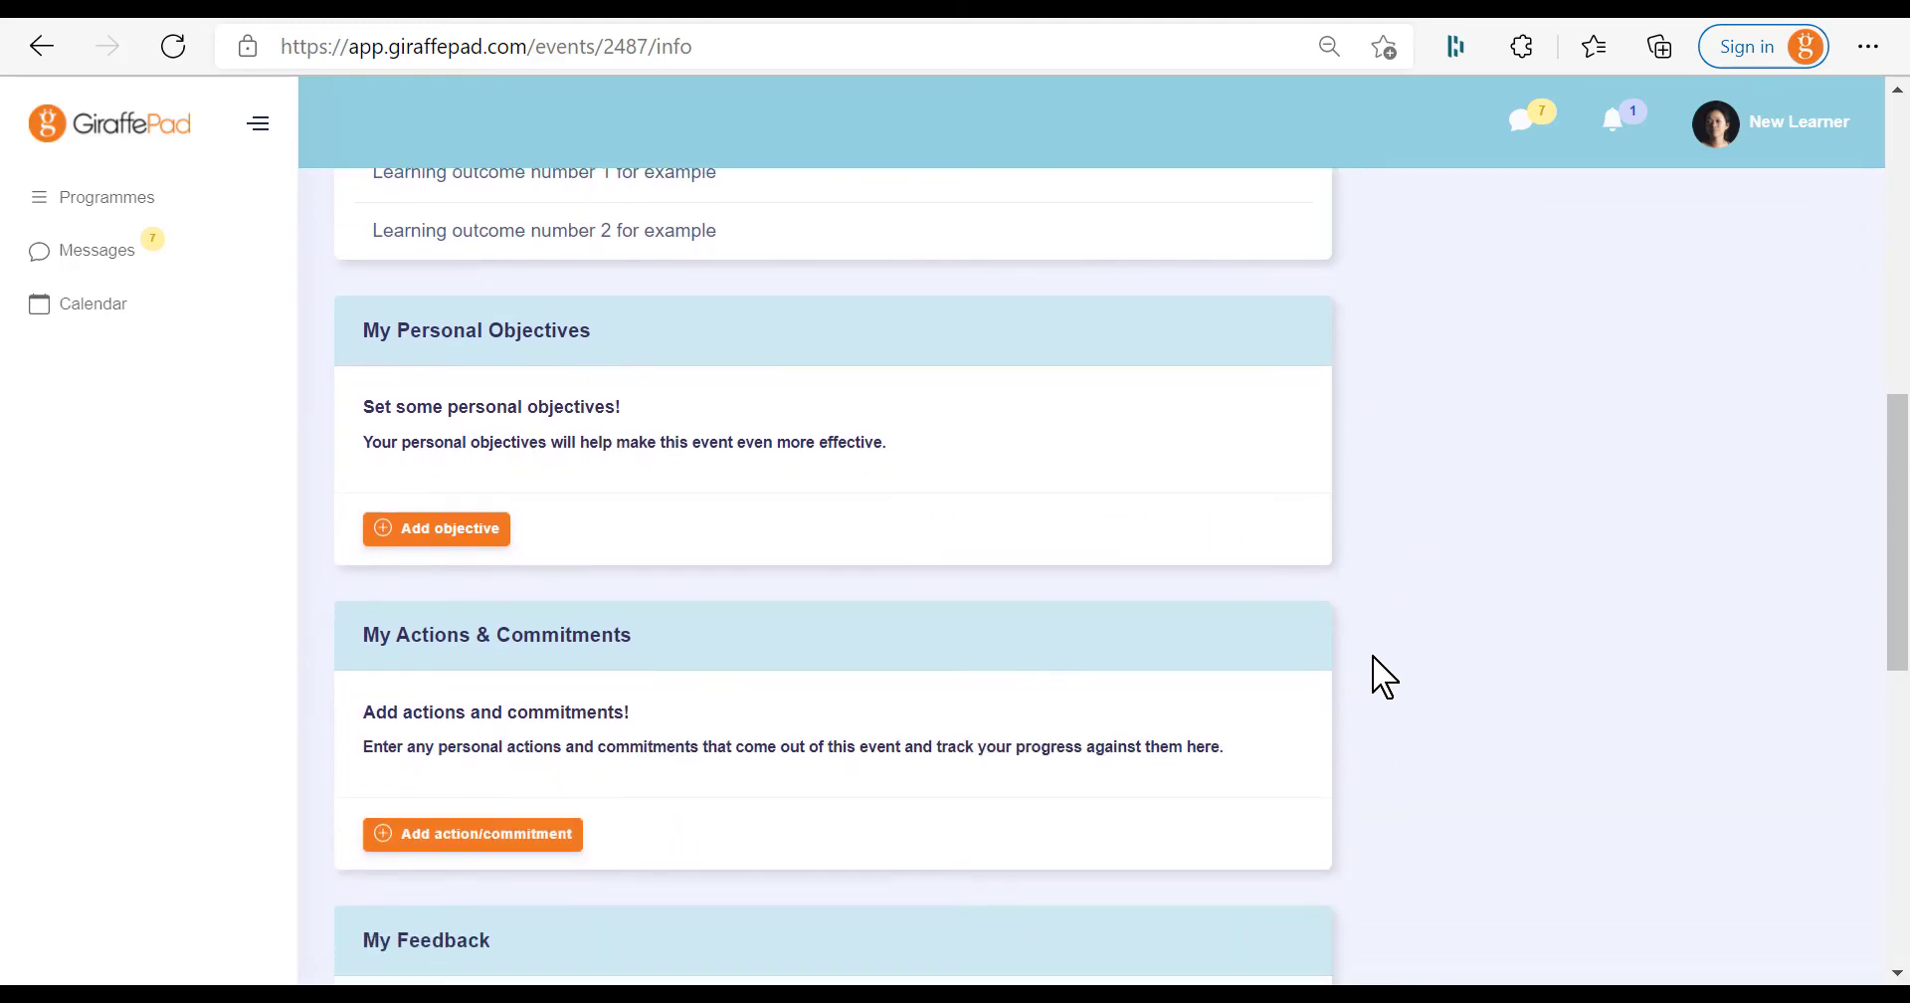
scroll(1382, 677, down, 3)
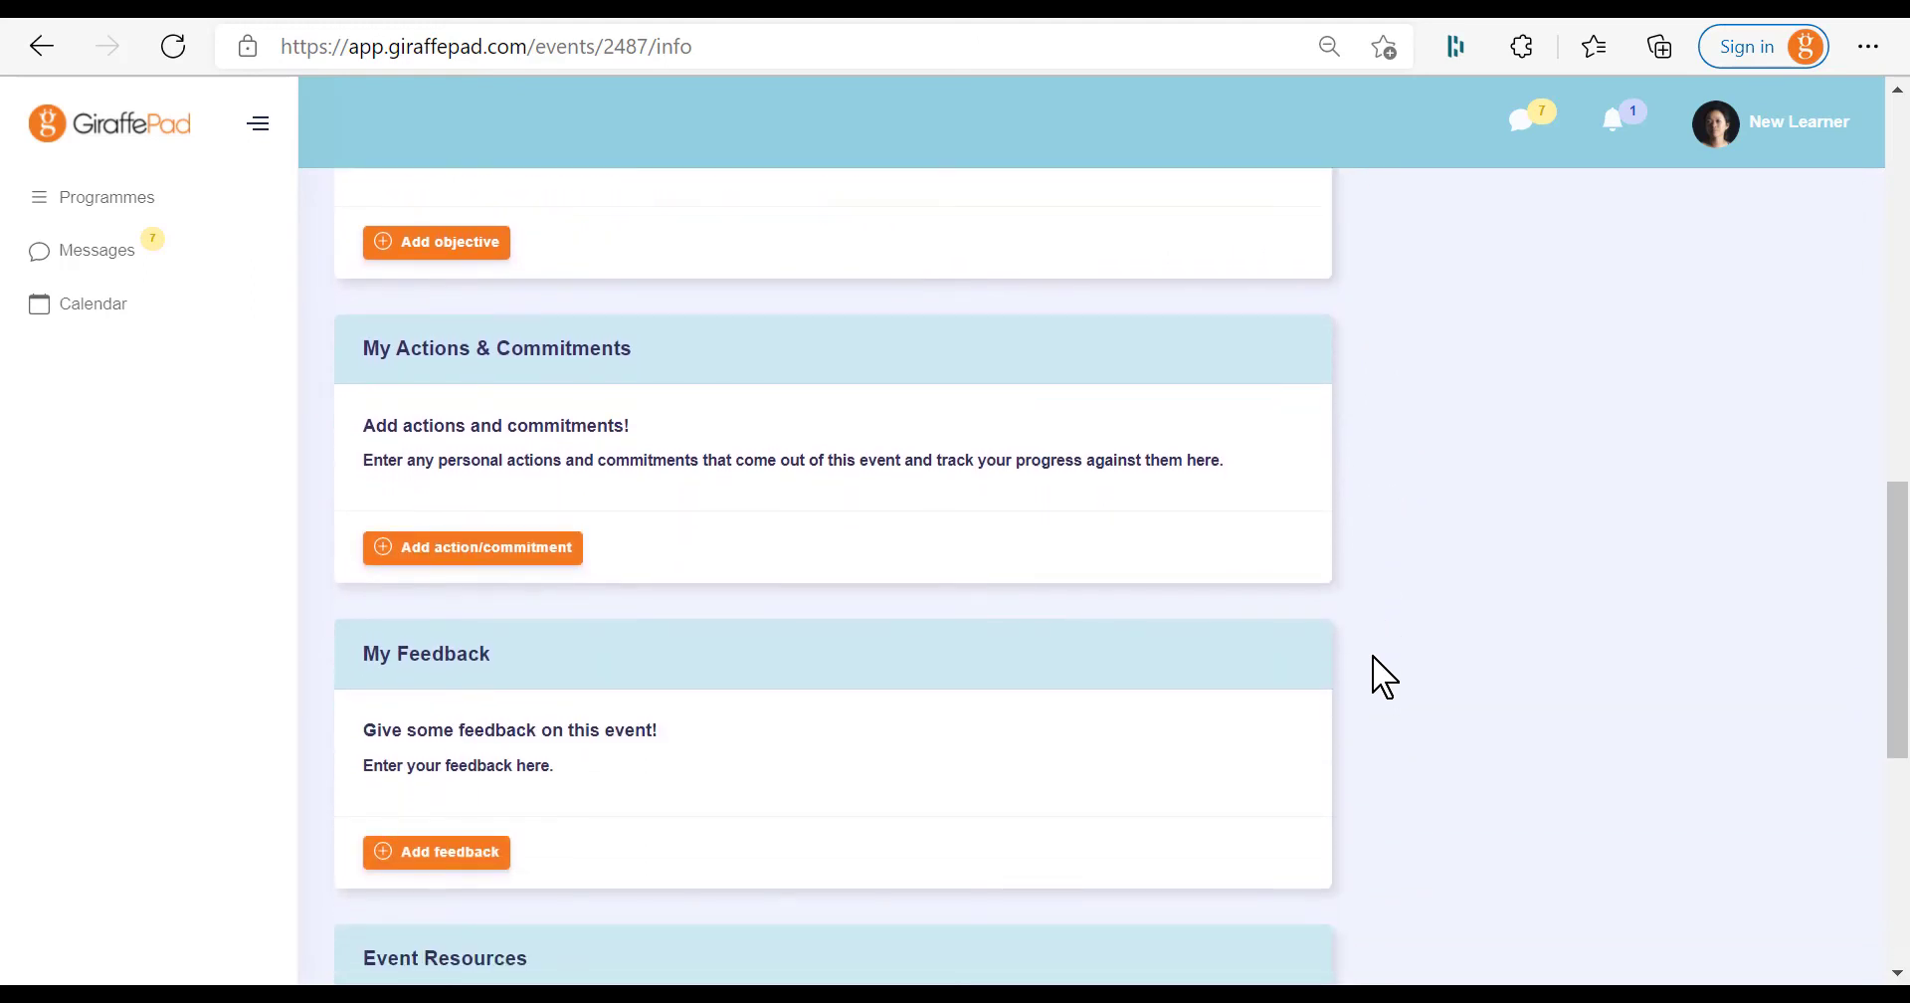
scroll(1383, 677, down, 3)
scroll(1383, 677, down, 3)
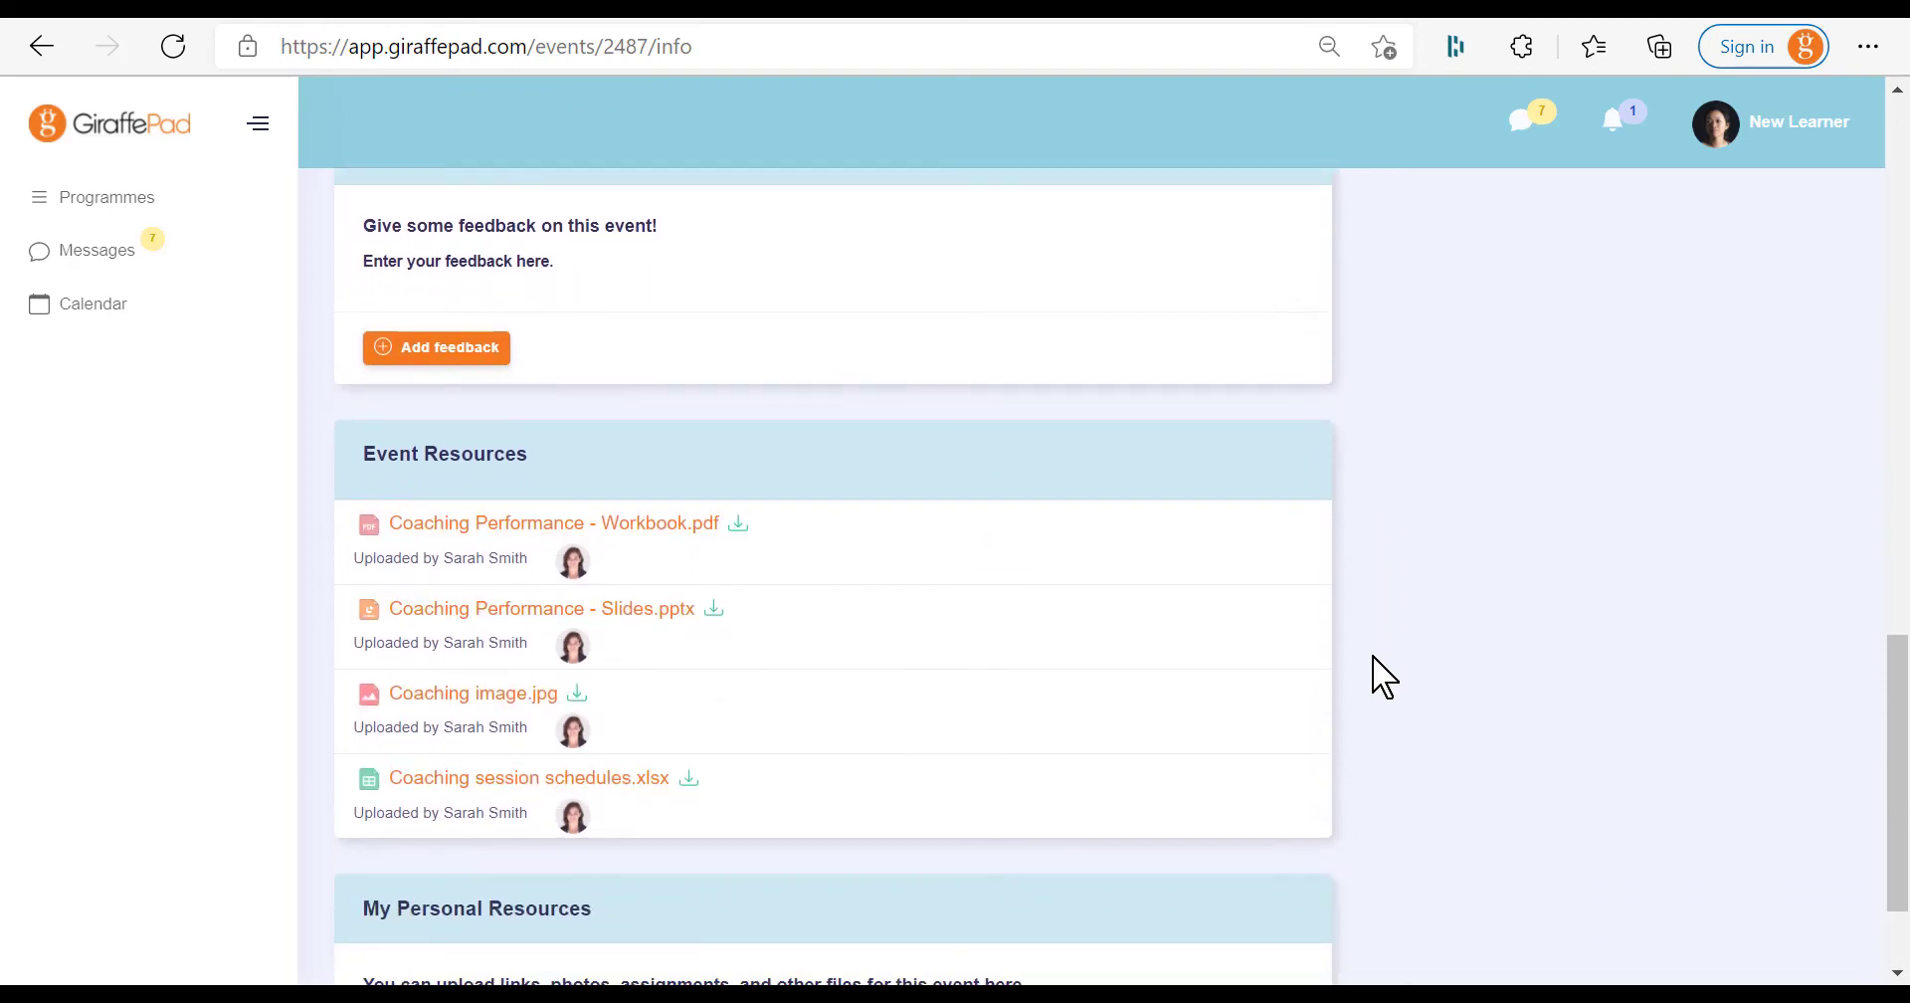
scroll(1383, 676, down, 1)
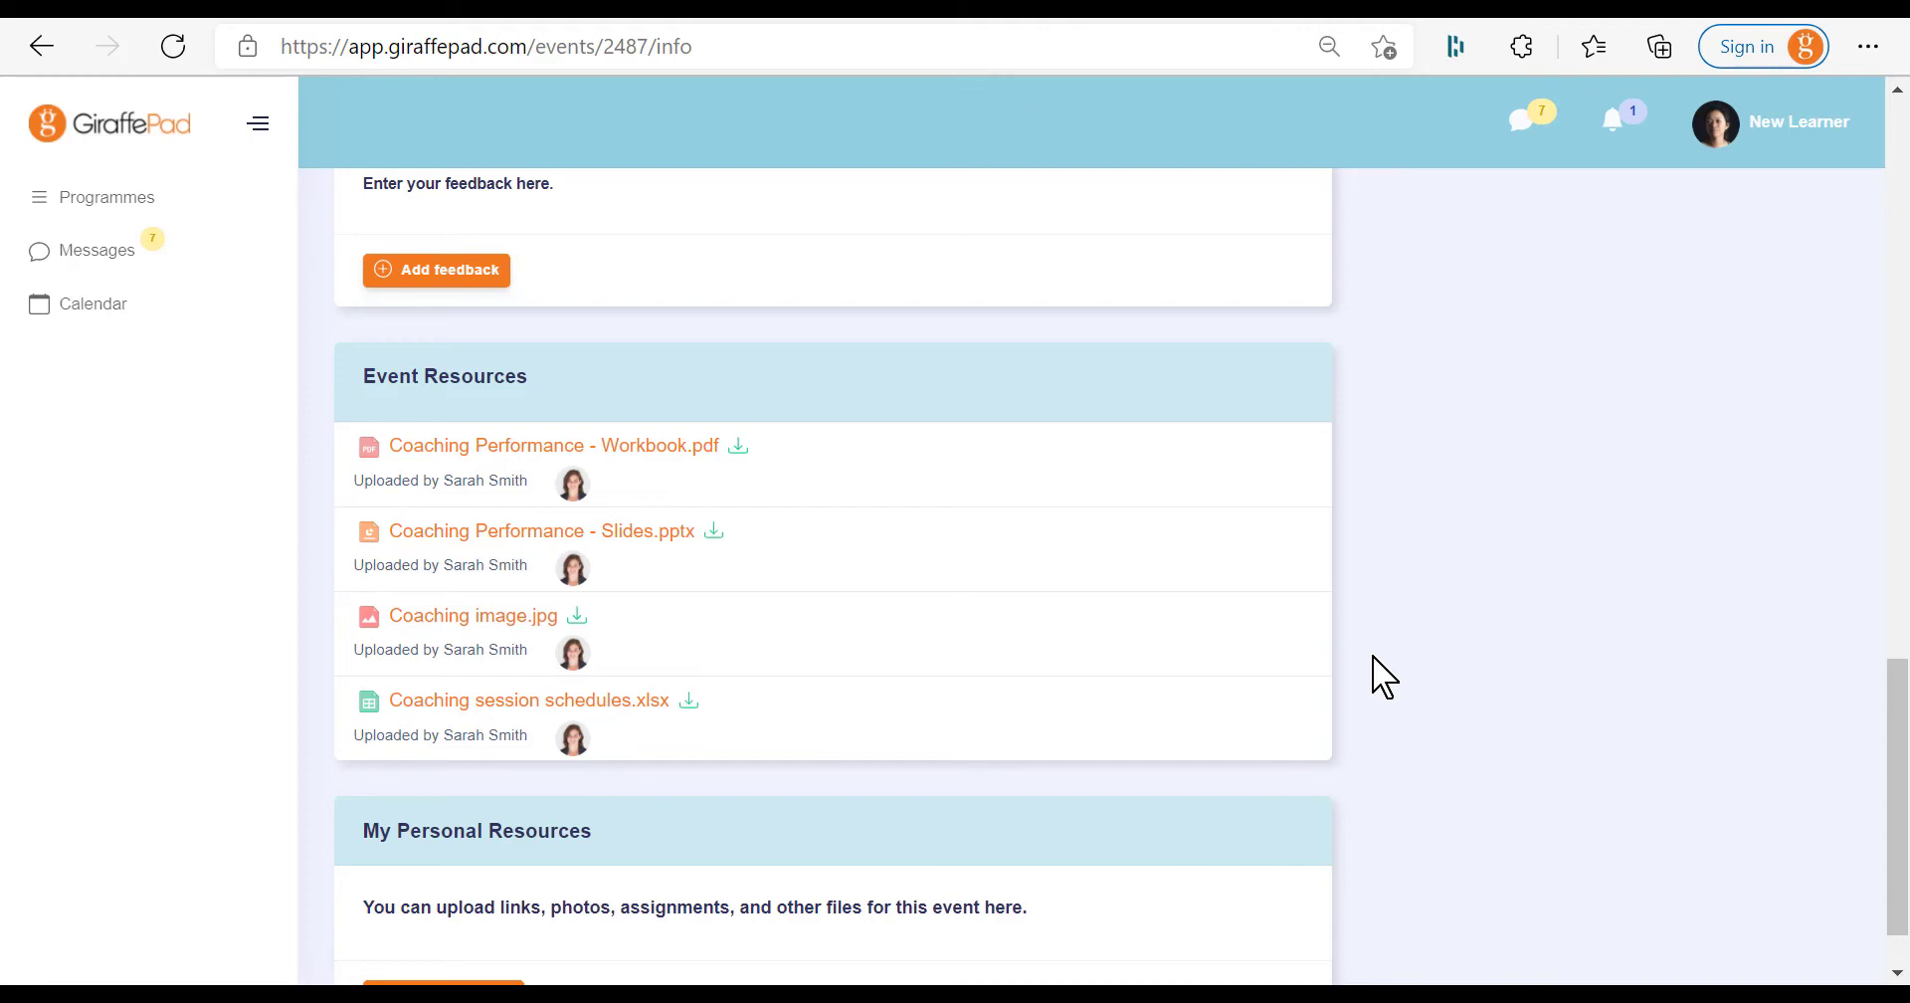
scroll(1383, 677, down, 1)
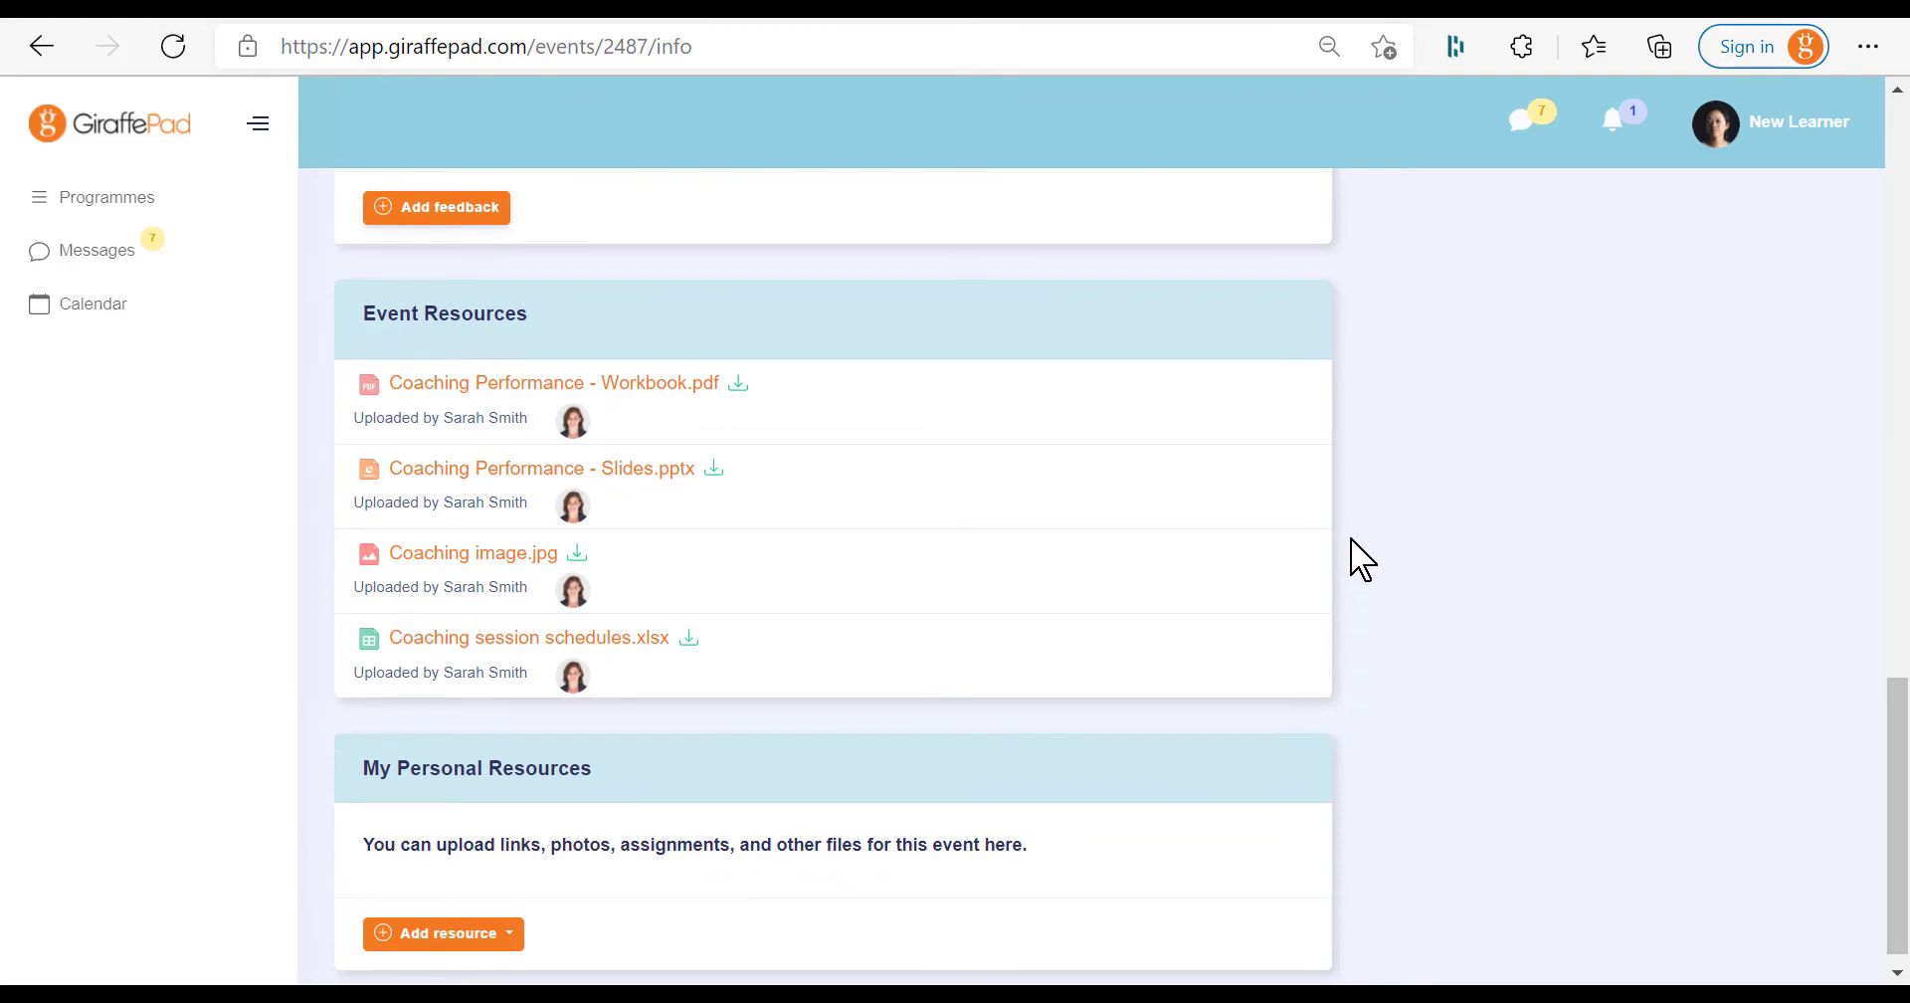
scroll(1361, 559, up, 10)
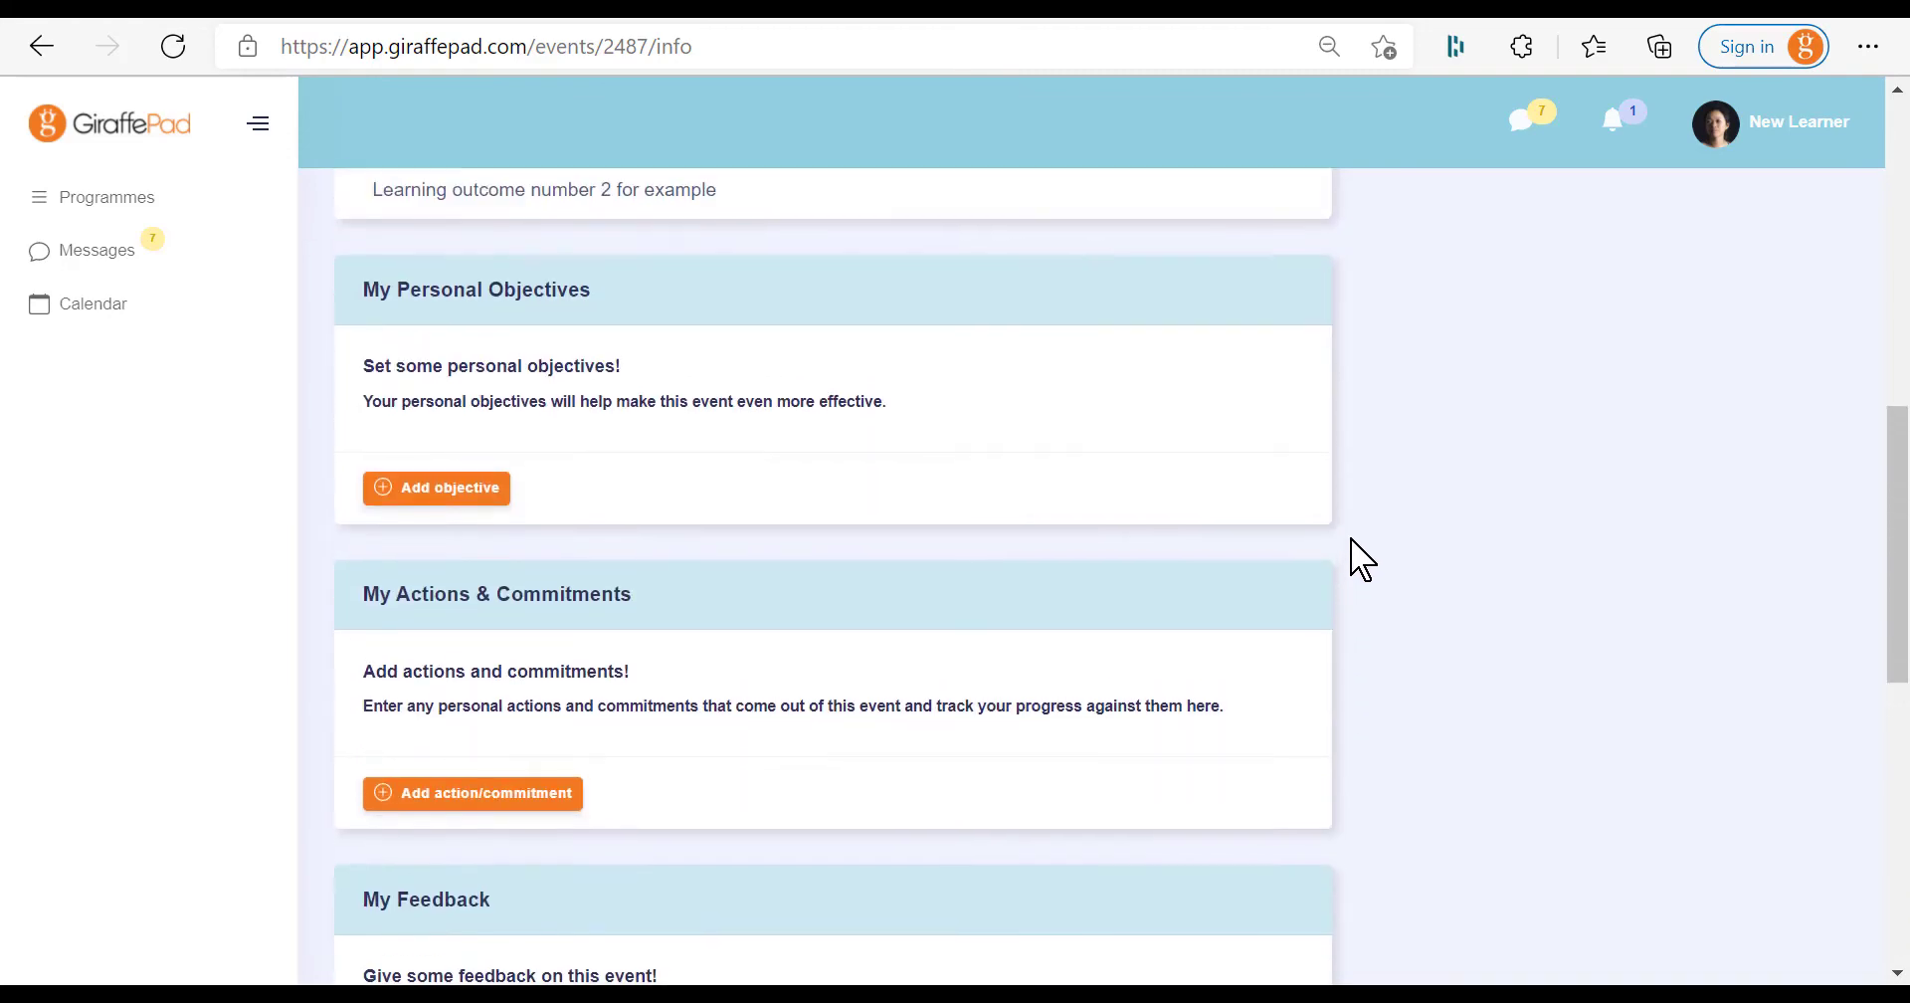
scroll(1361, 559, up, 5)
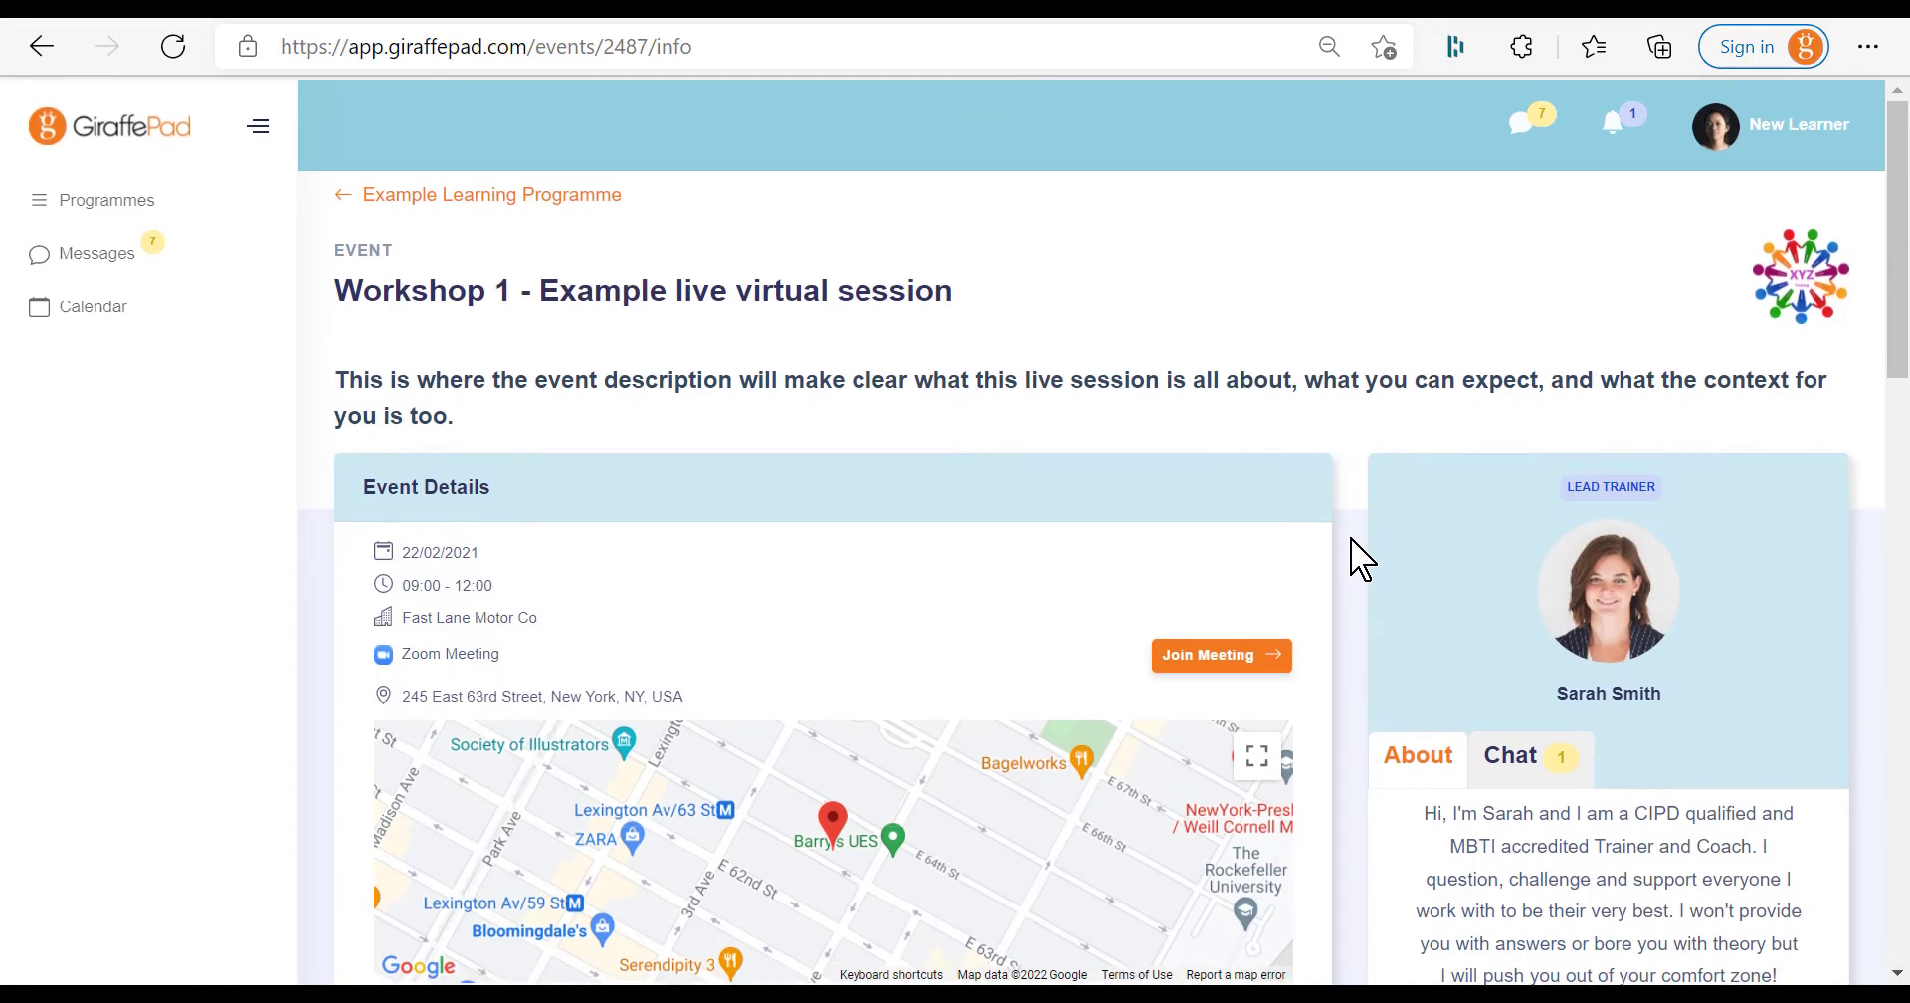
Back on the programme page, expand Coaching Sessions and open its Learning Reflections activity
click(513, 201)
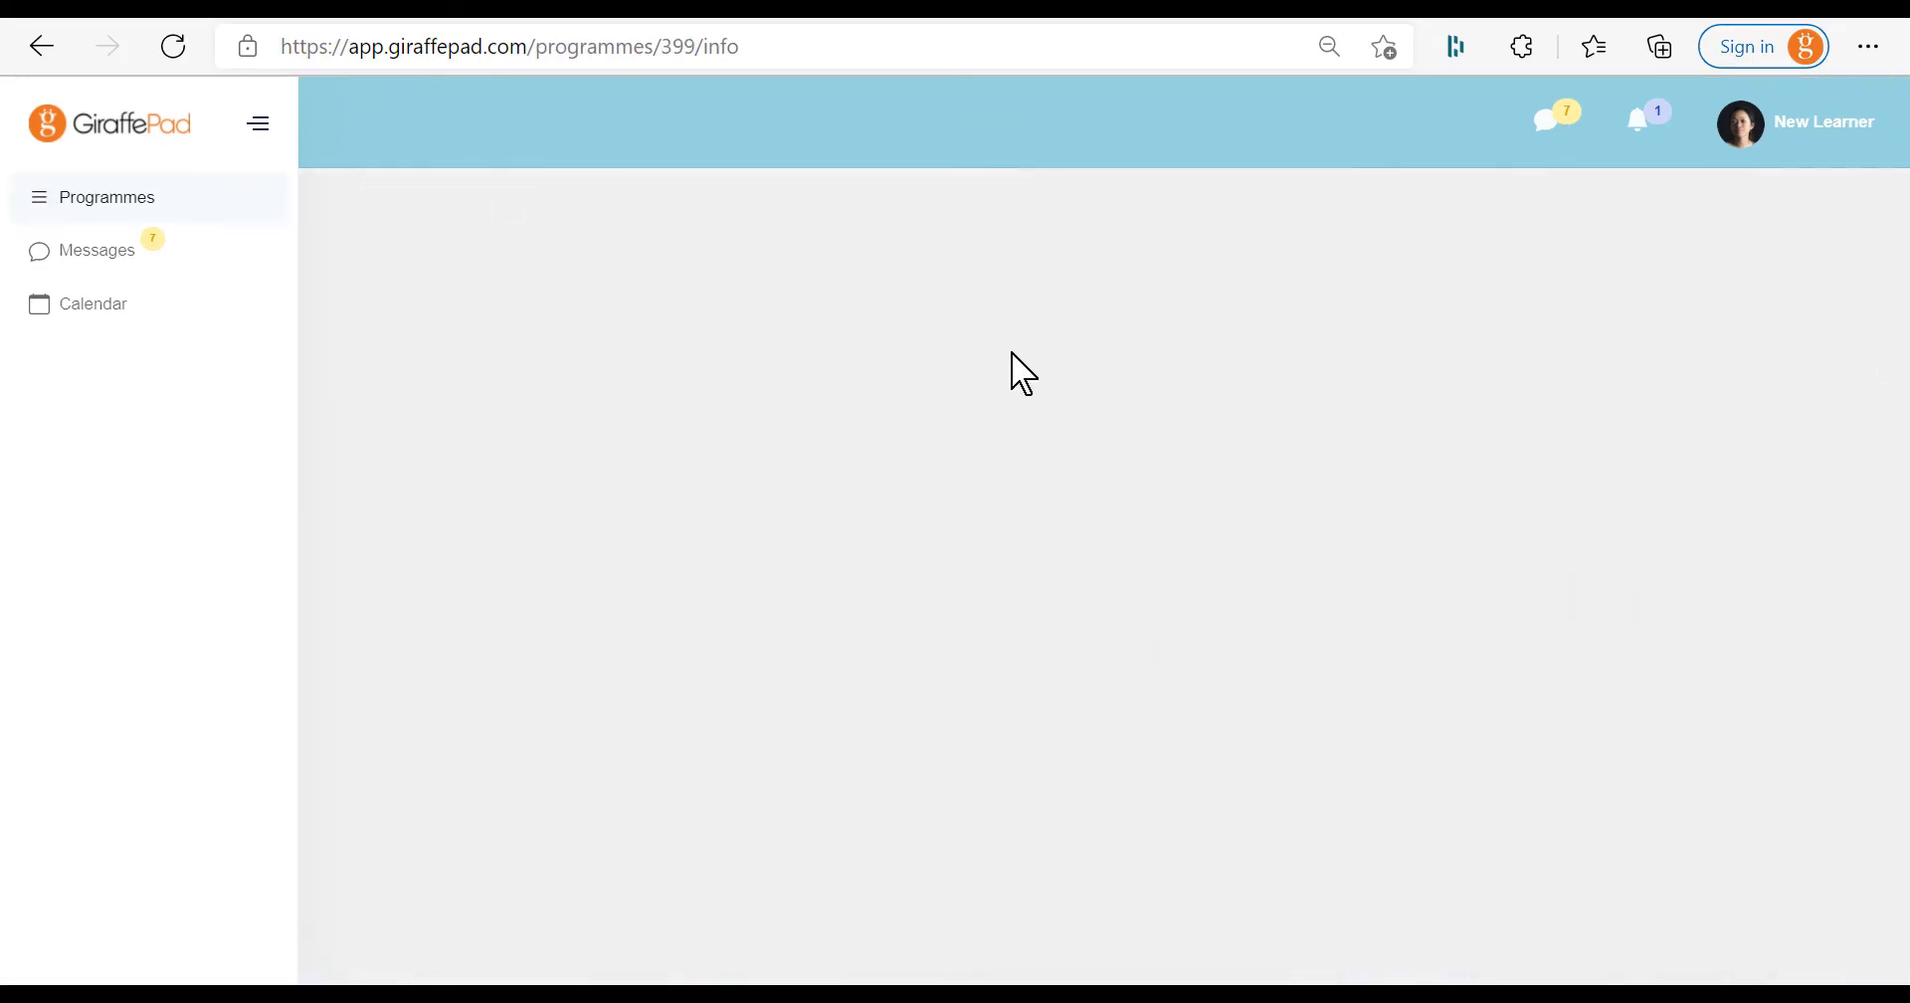
scroll(1250, 584, down, 5)
scroll(1285, 661, down, 10)
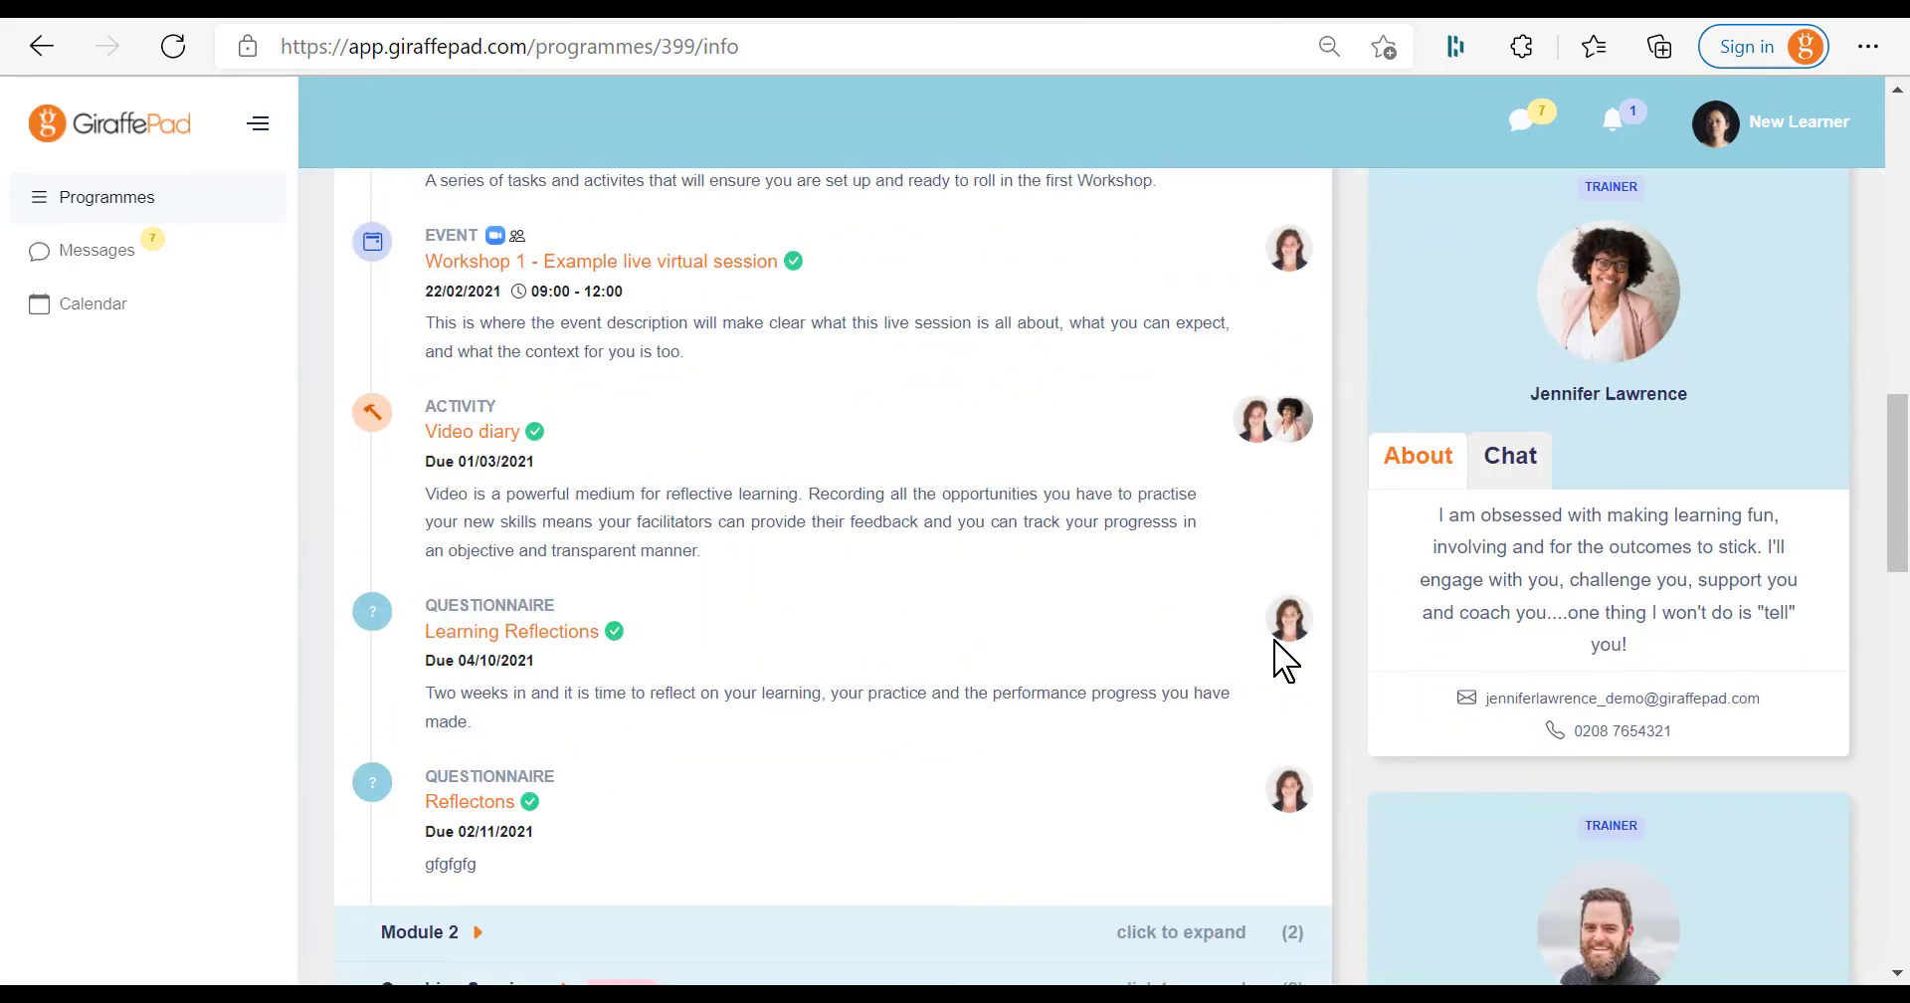
scroll(1286, 661, down, 3)
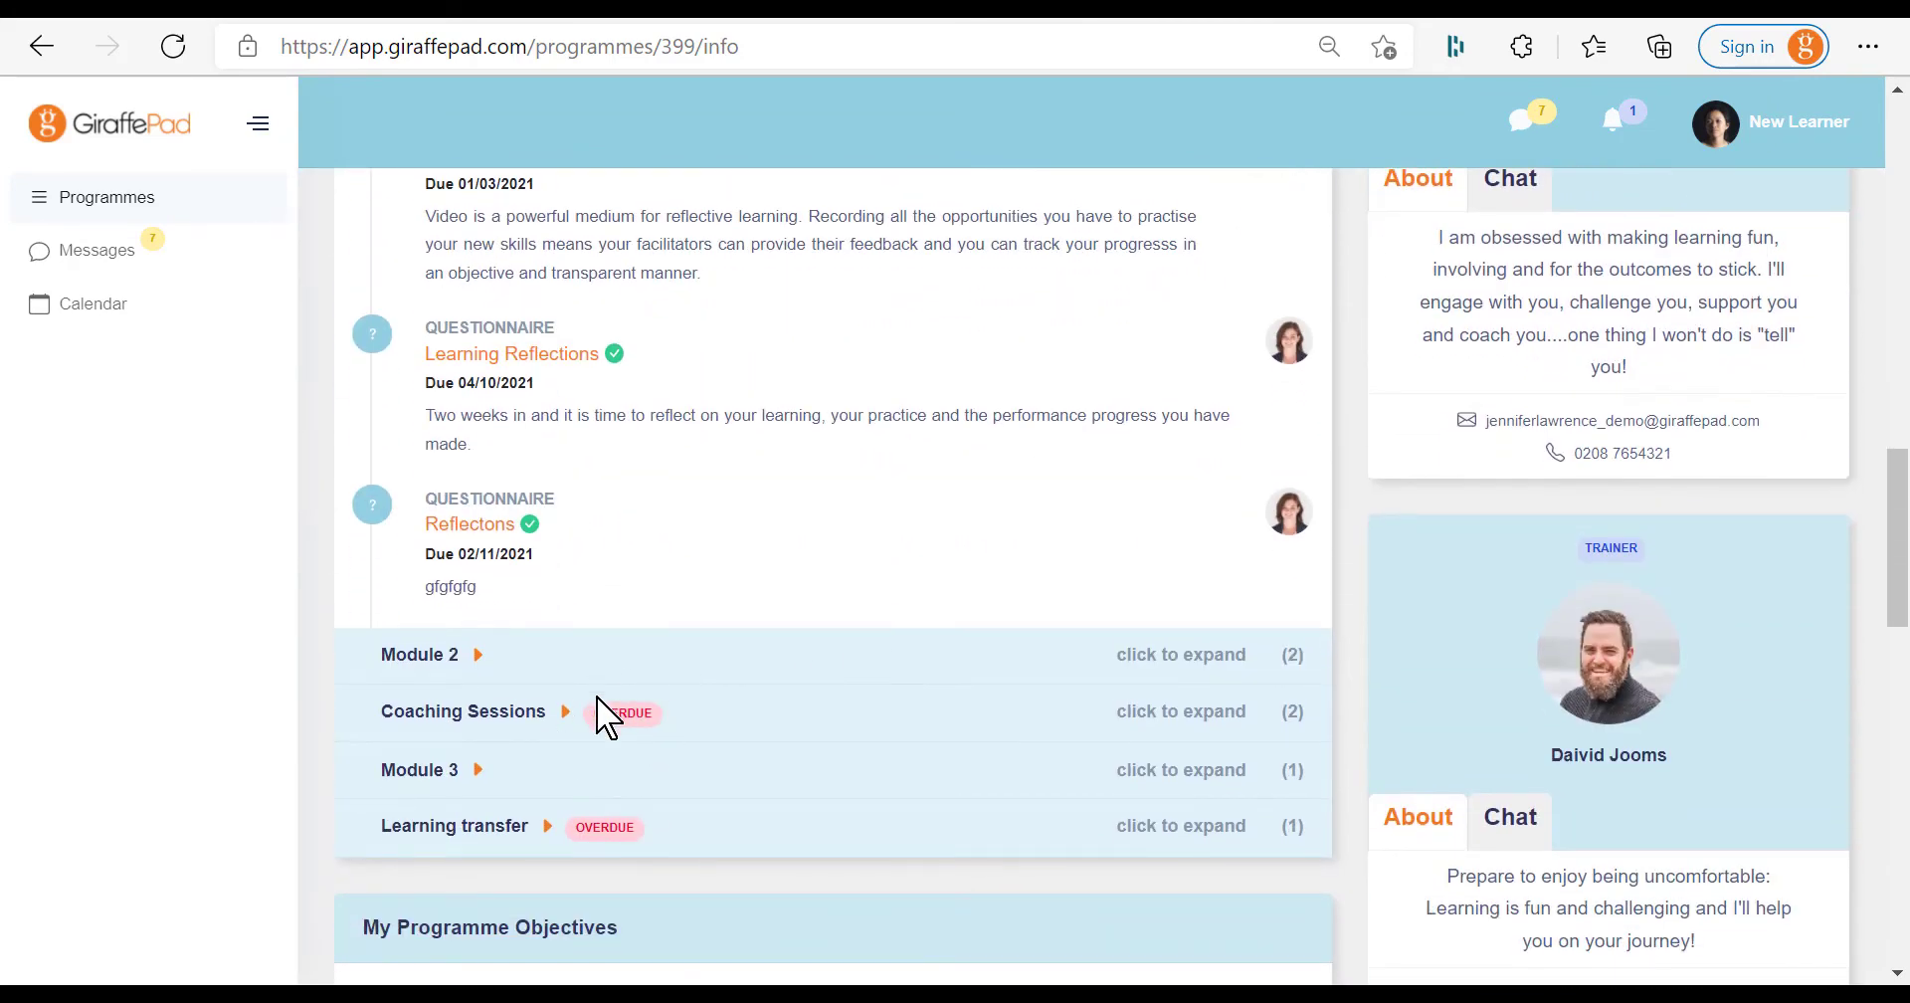
click(753, 734)
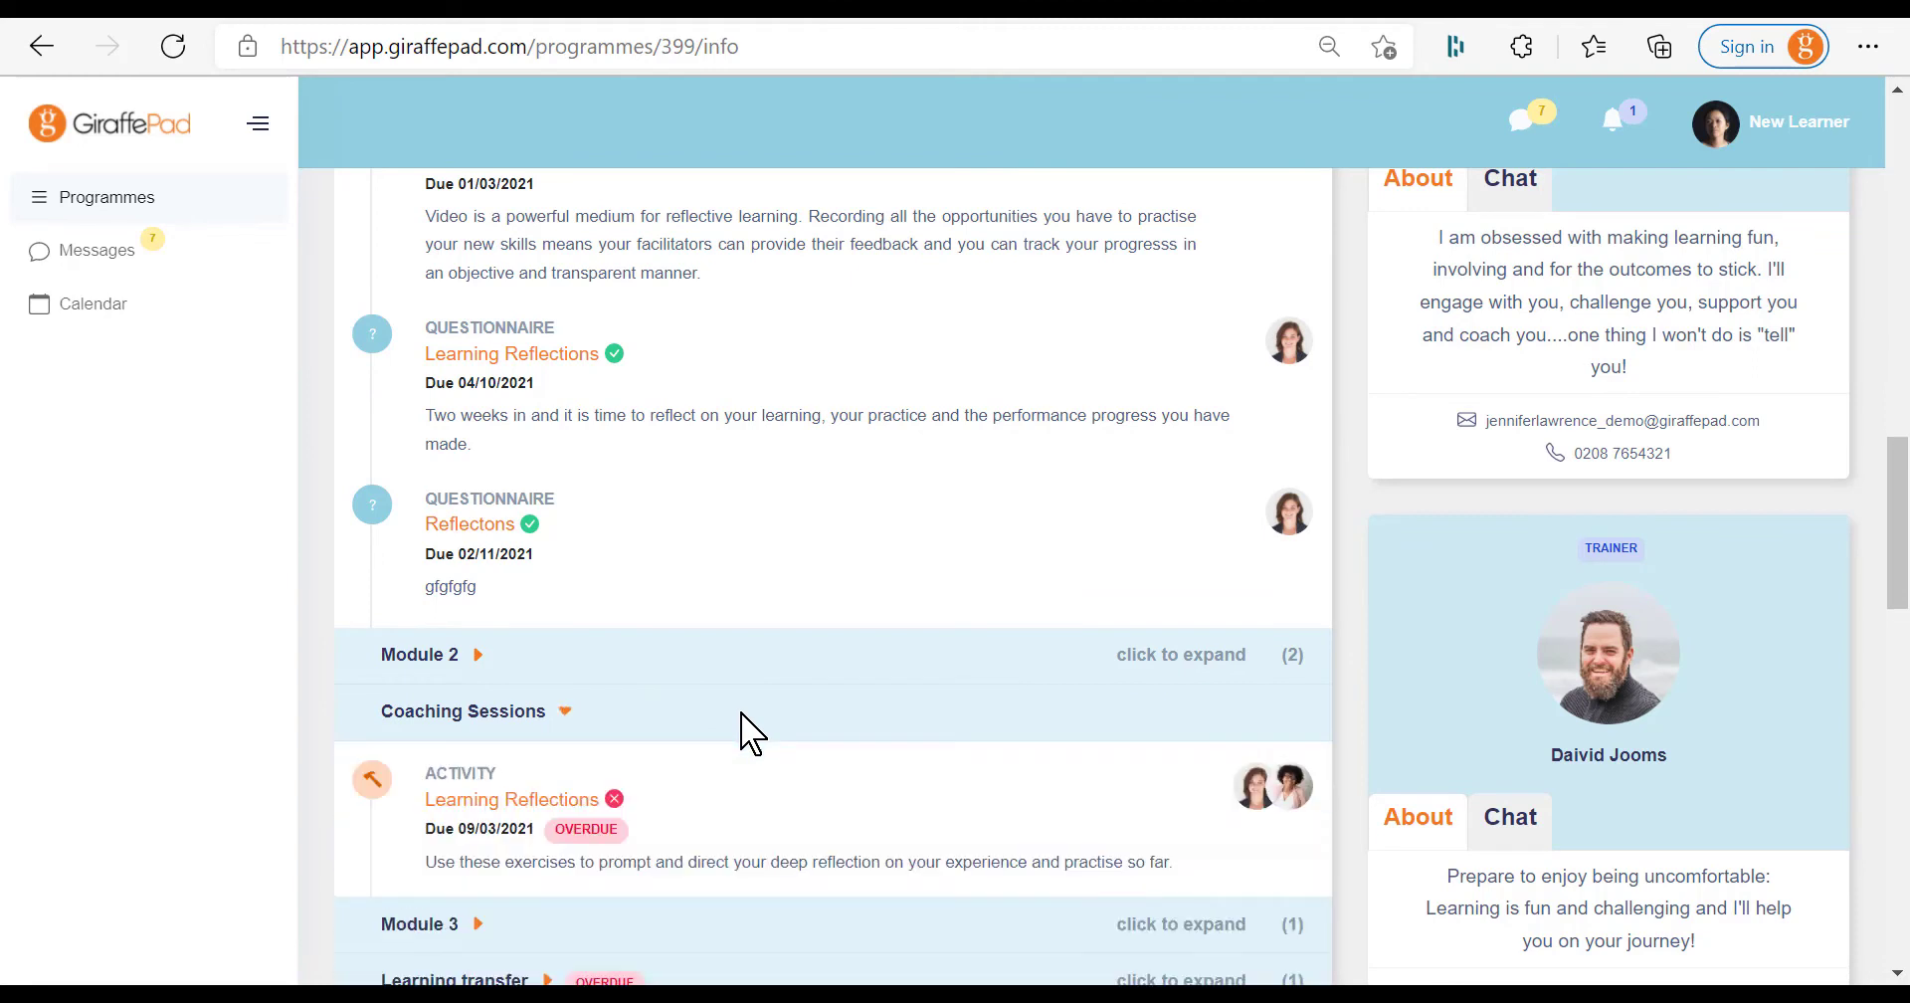
scroll(746, 733, down, 3)
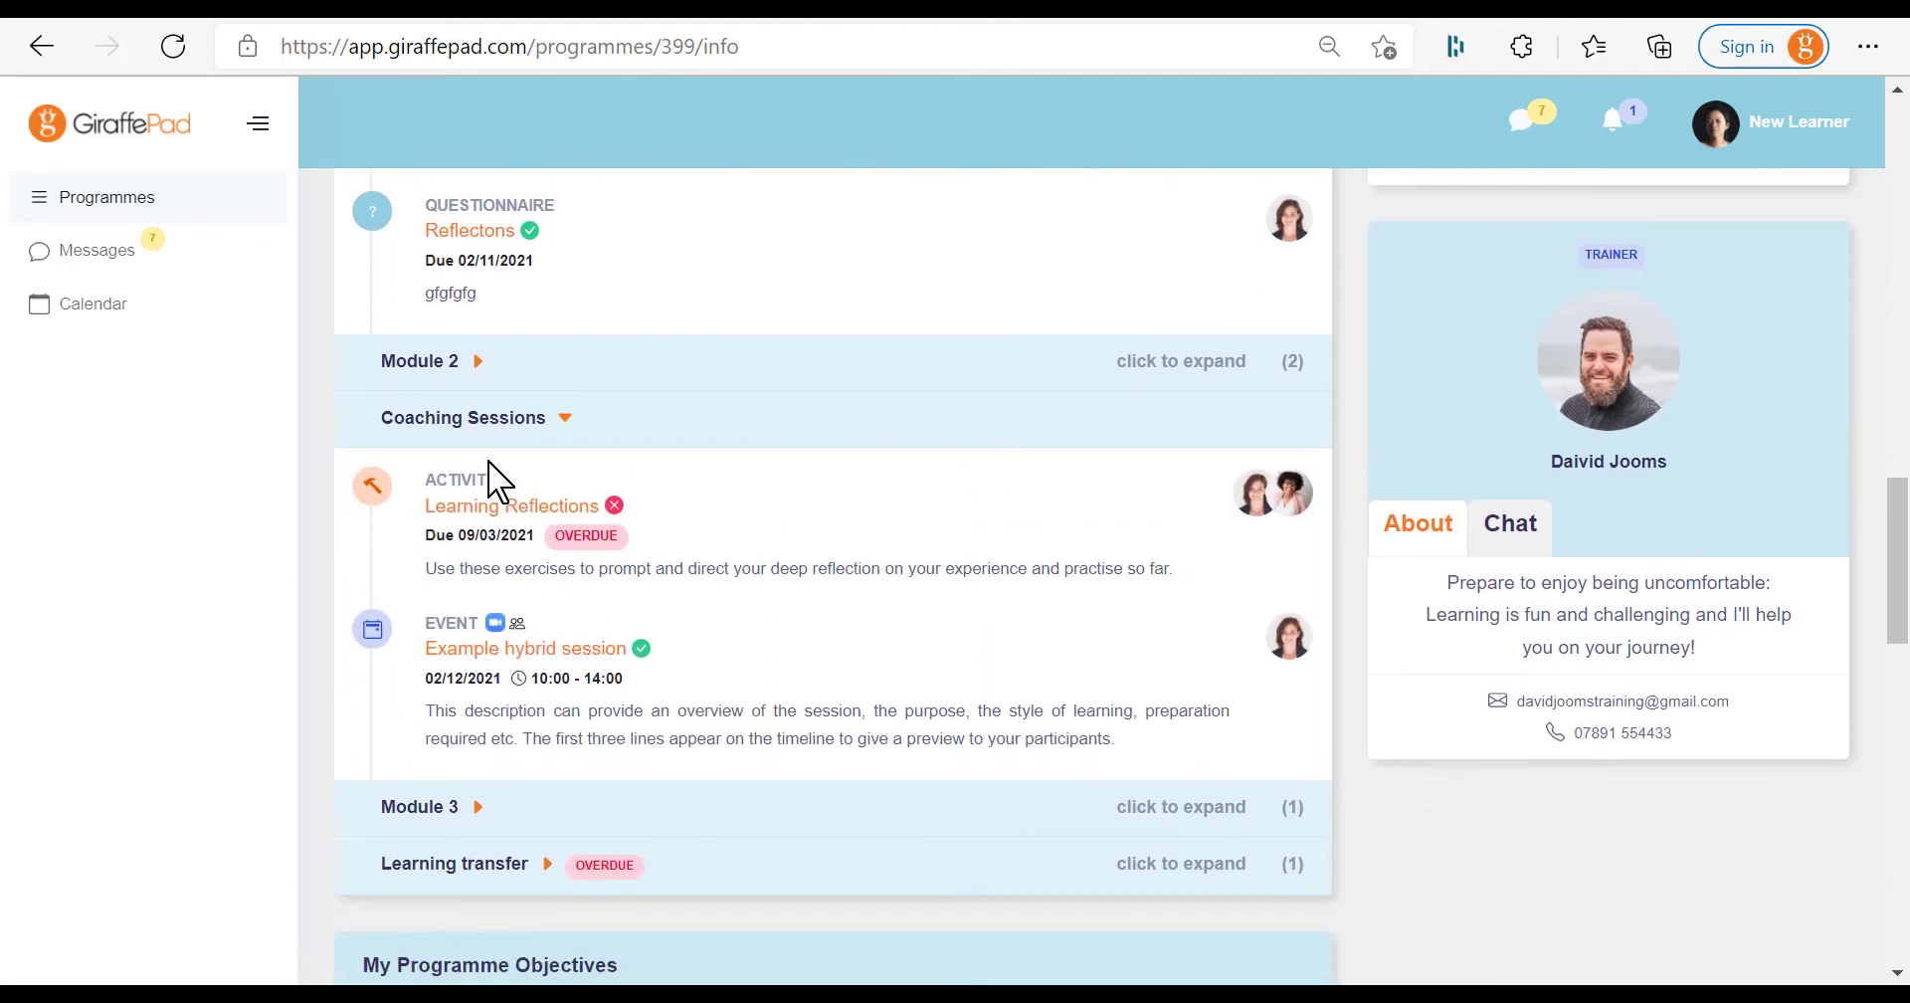
click(495, 521)
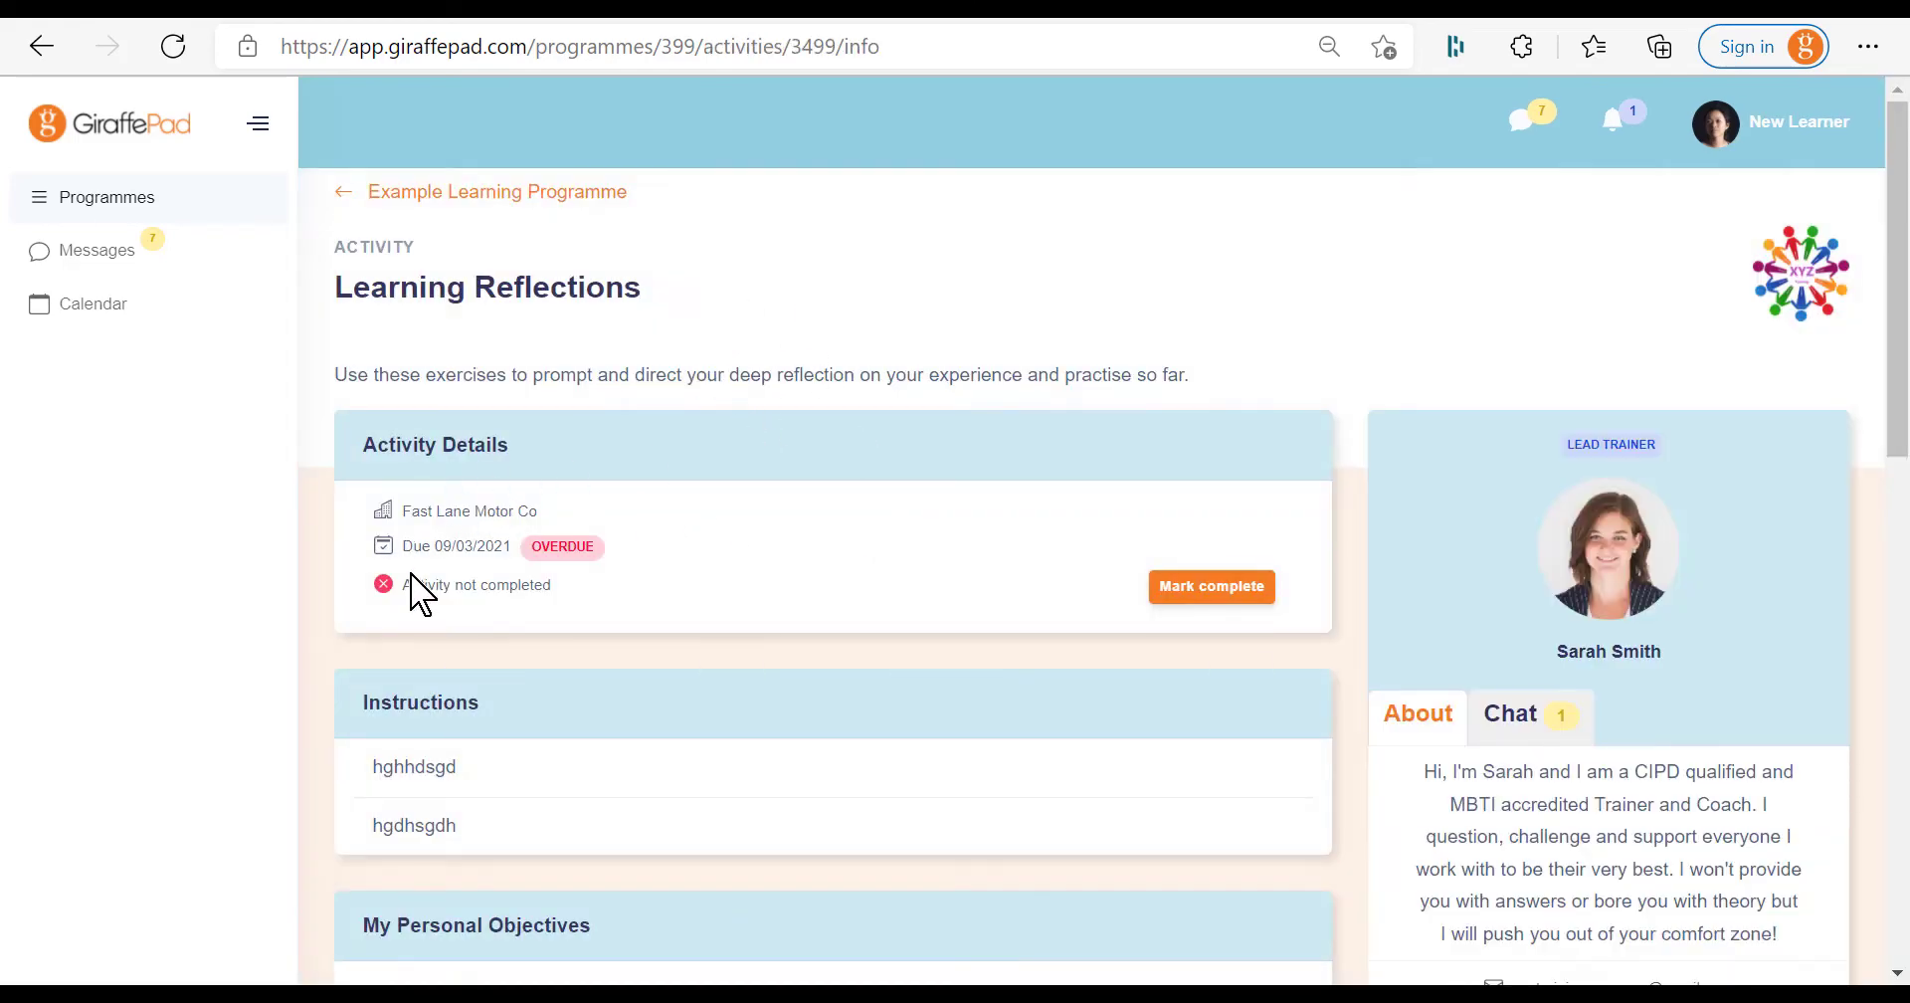
Read through the Learning Reflections activity page and mark it complete in Activity Details
scroll(892, 564, down, 2)
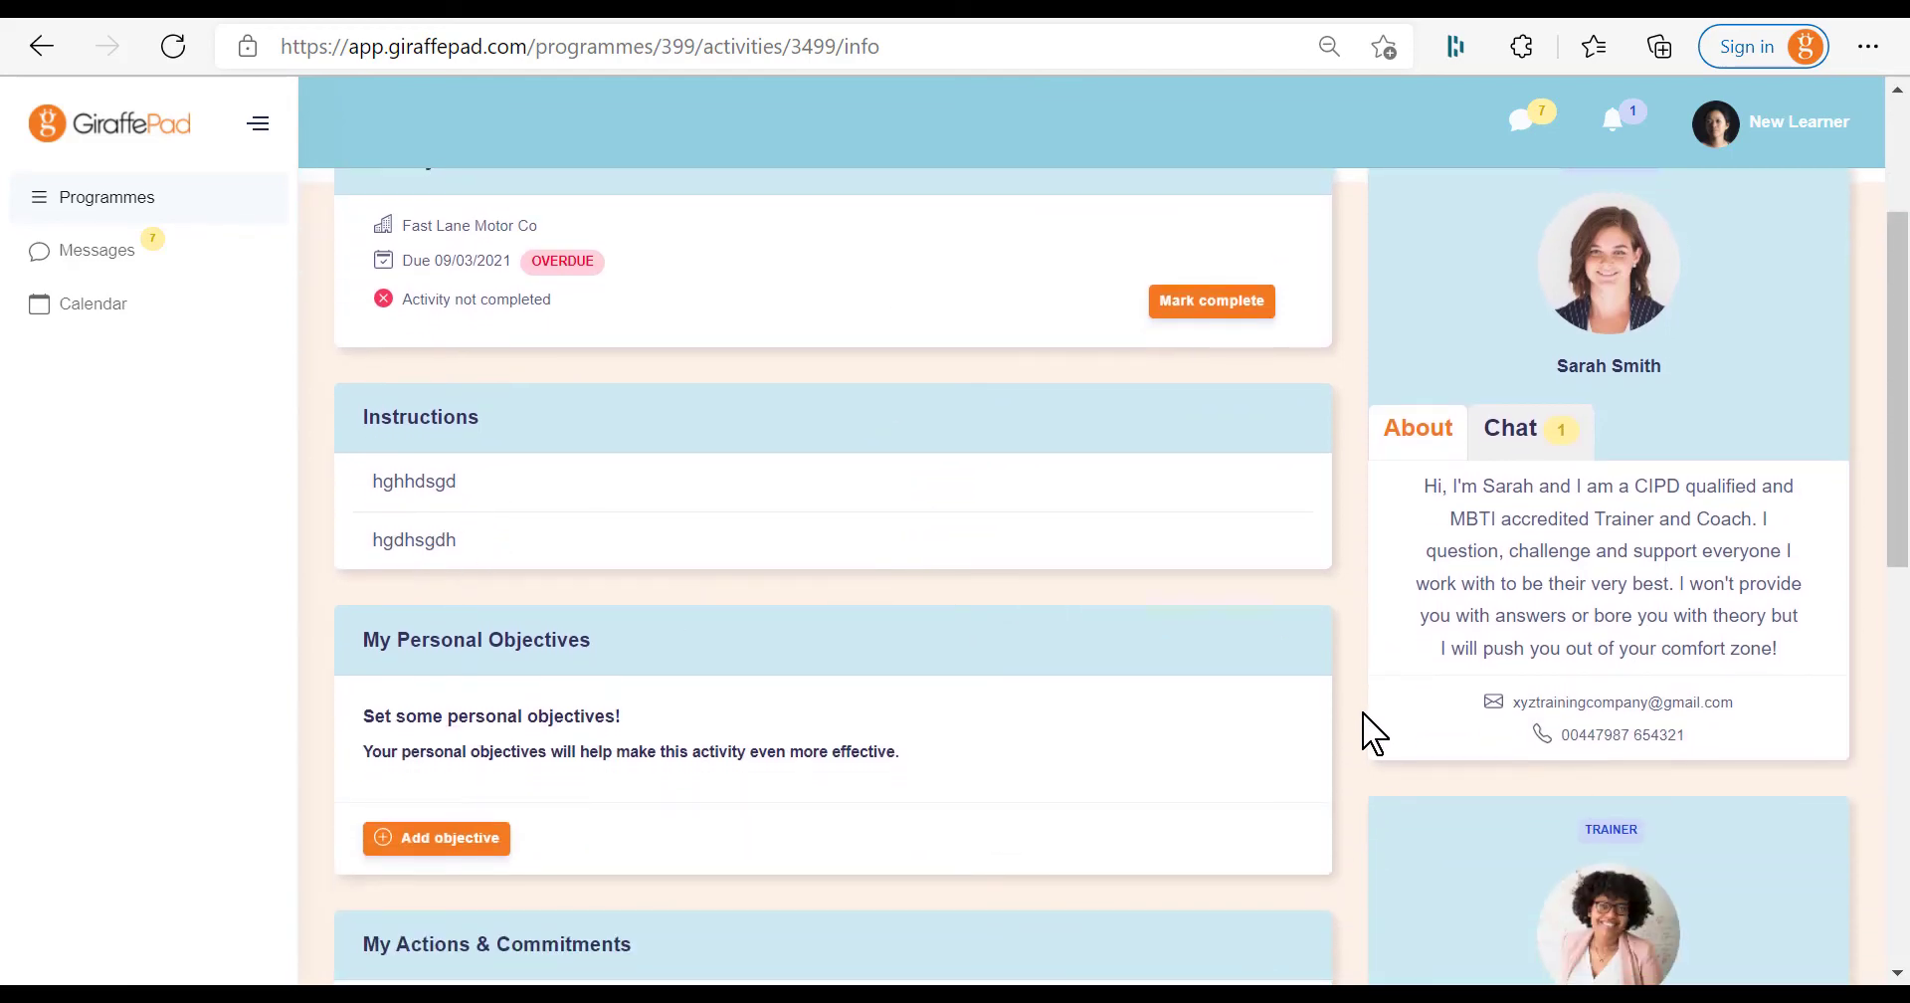
scroll(1373, 734, down, 5)
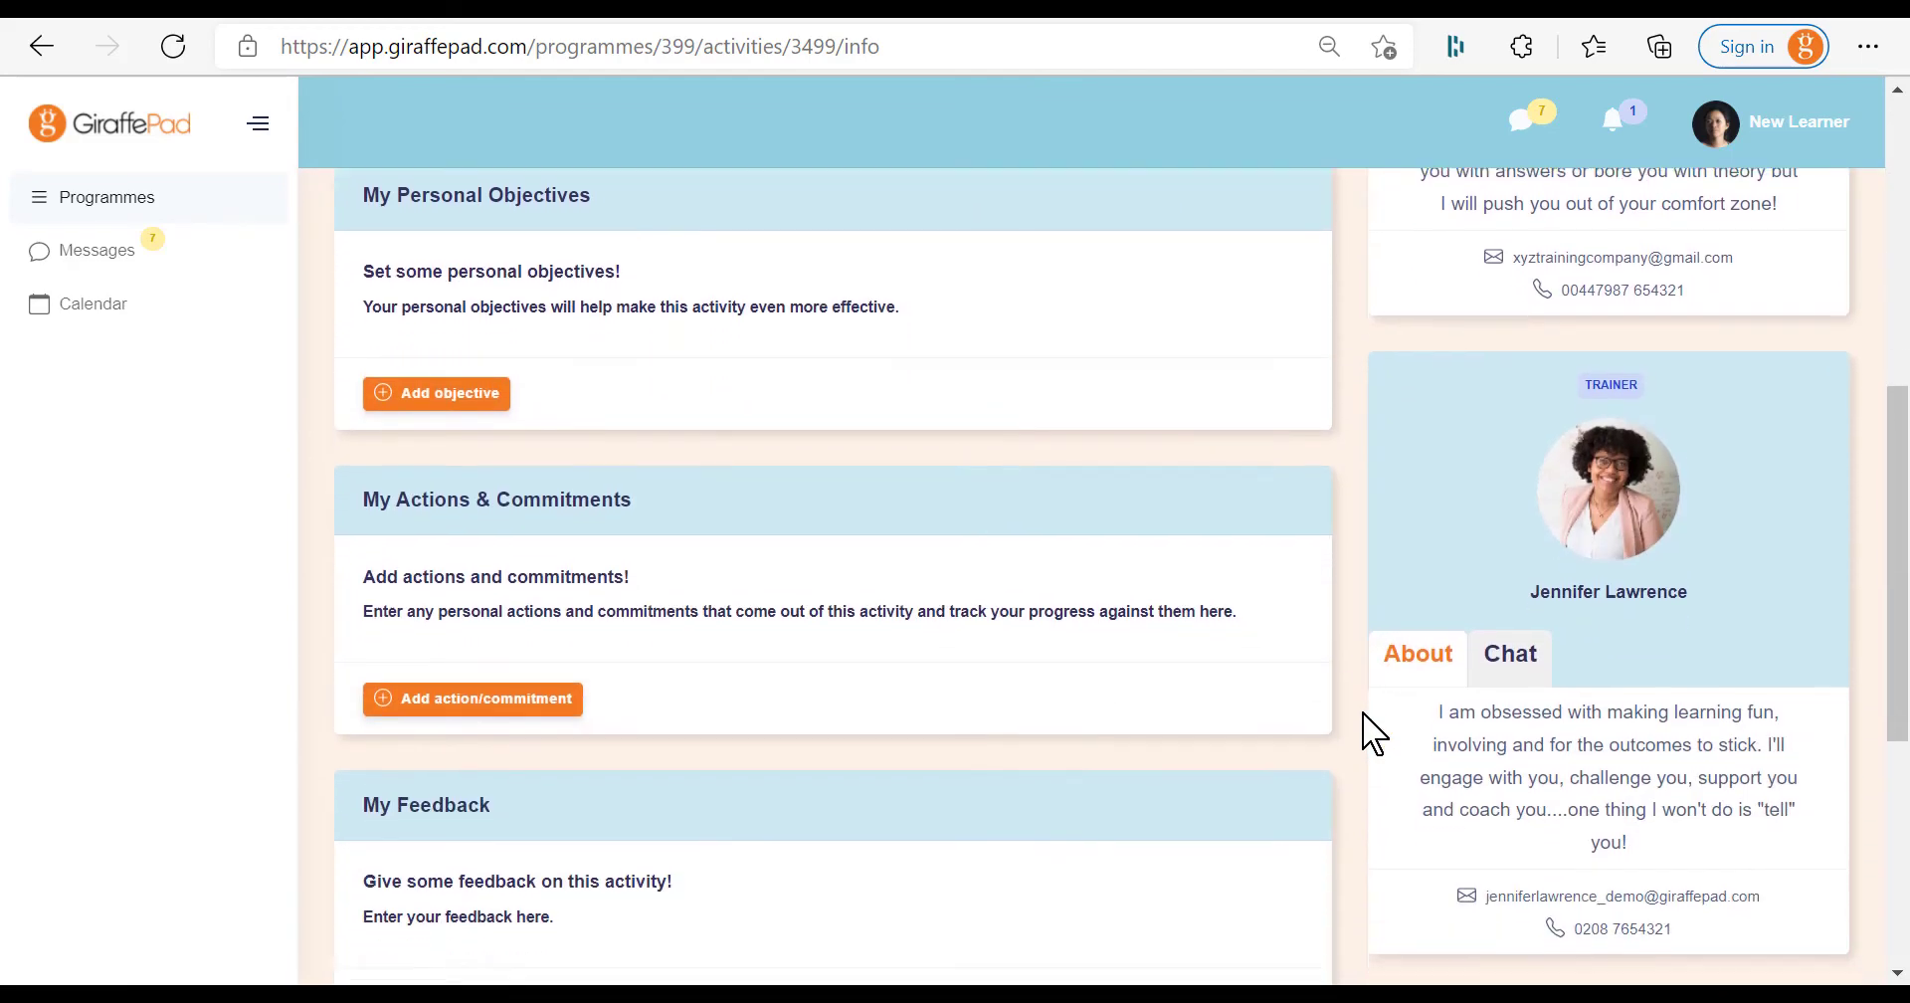
scroll(1373, 735, down, 5)
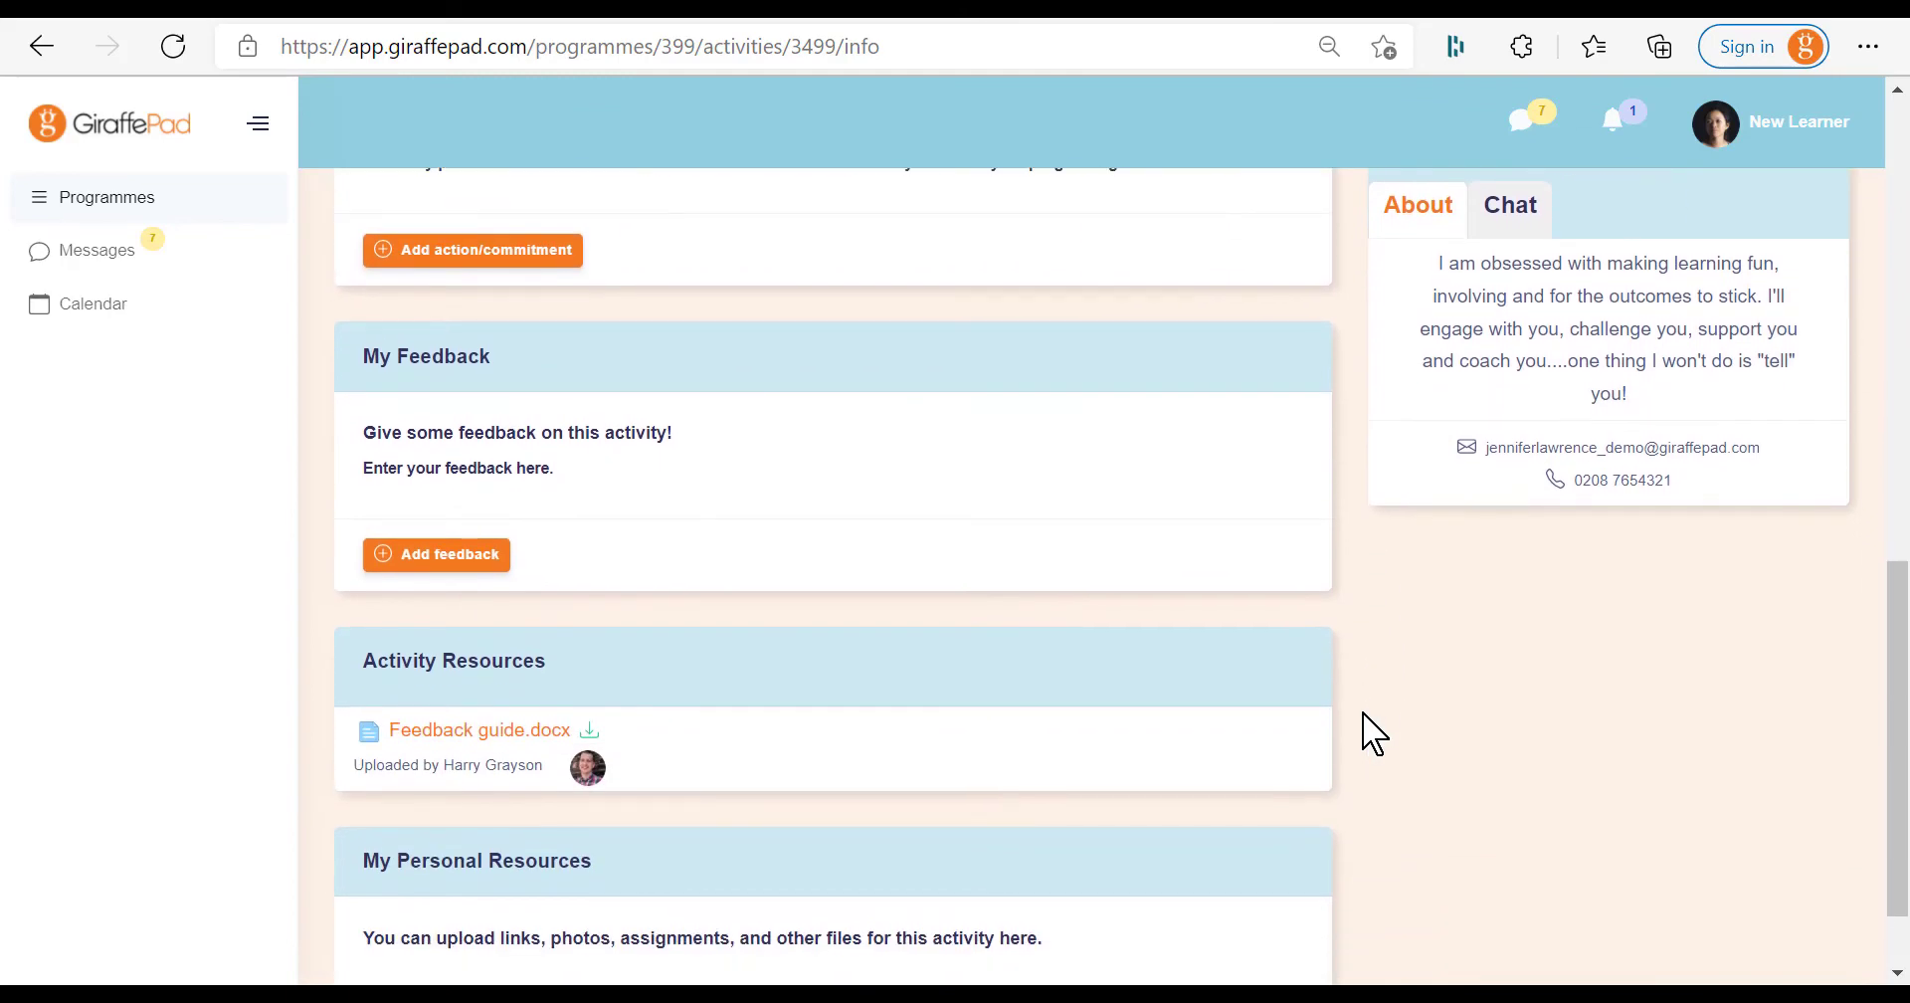
scroll(1372, 734, up, 6)
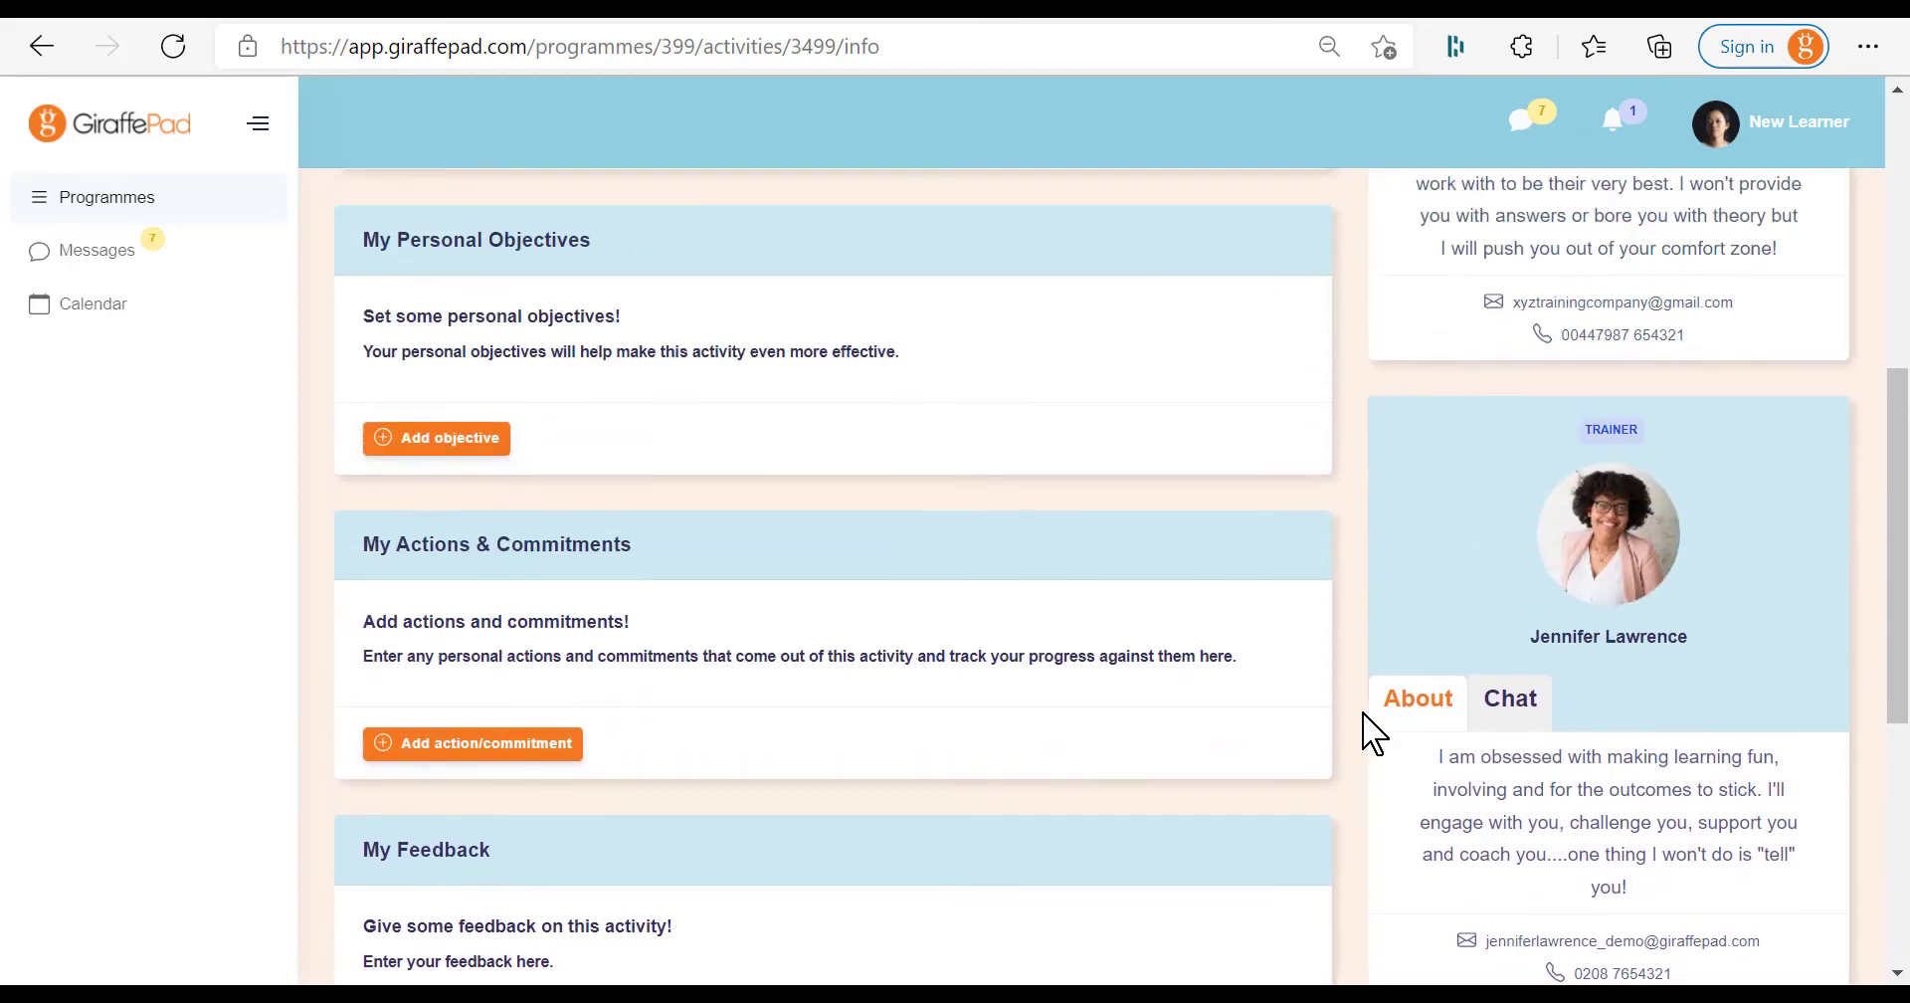
scroll(1373, 734, up, 6)
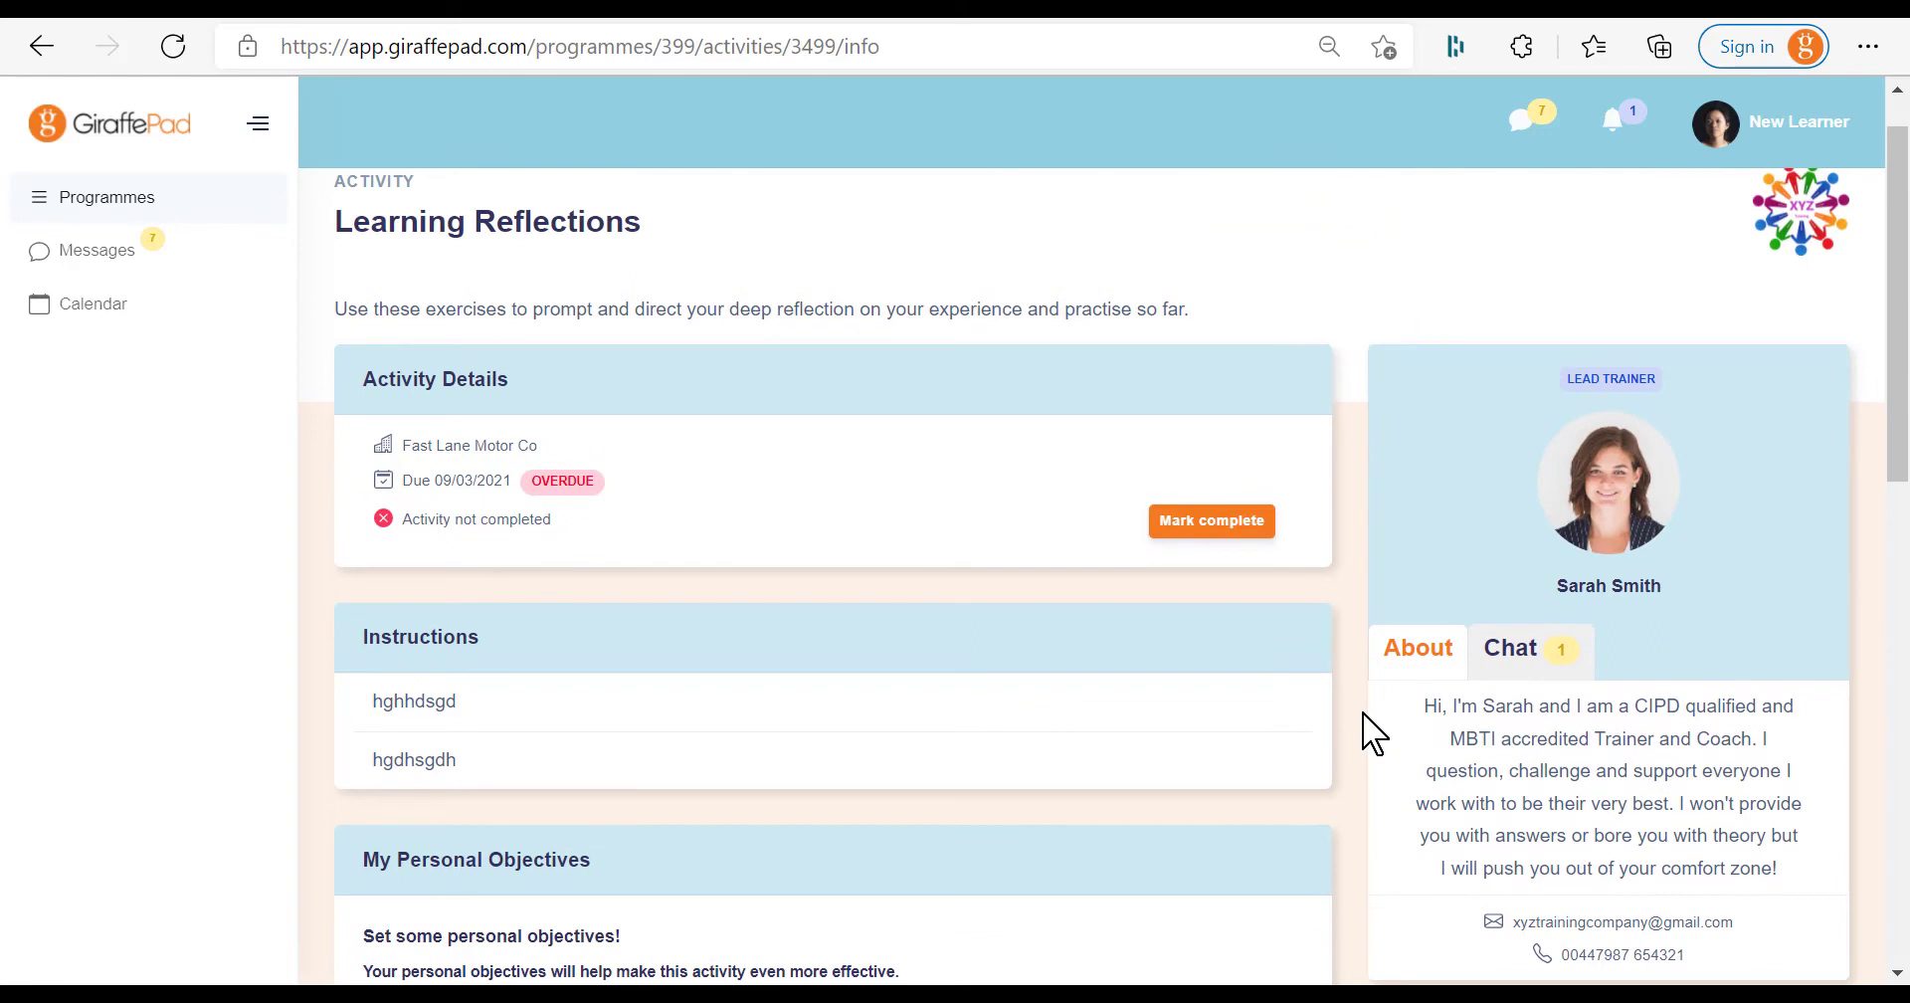
click(1209, 521)
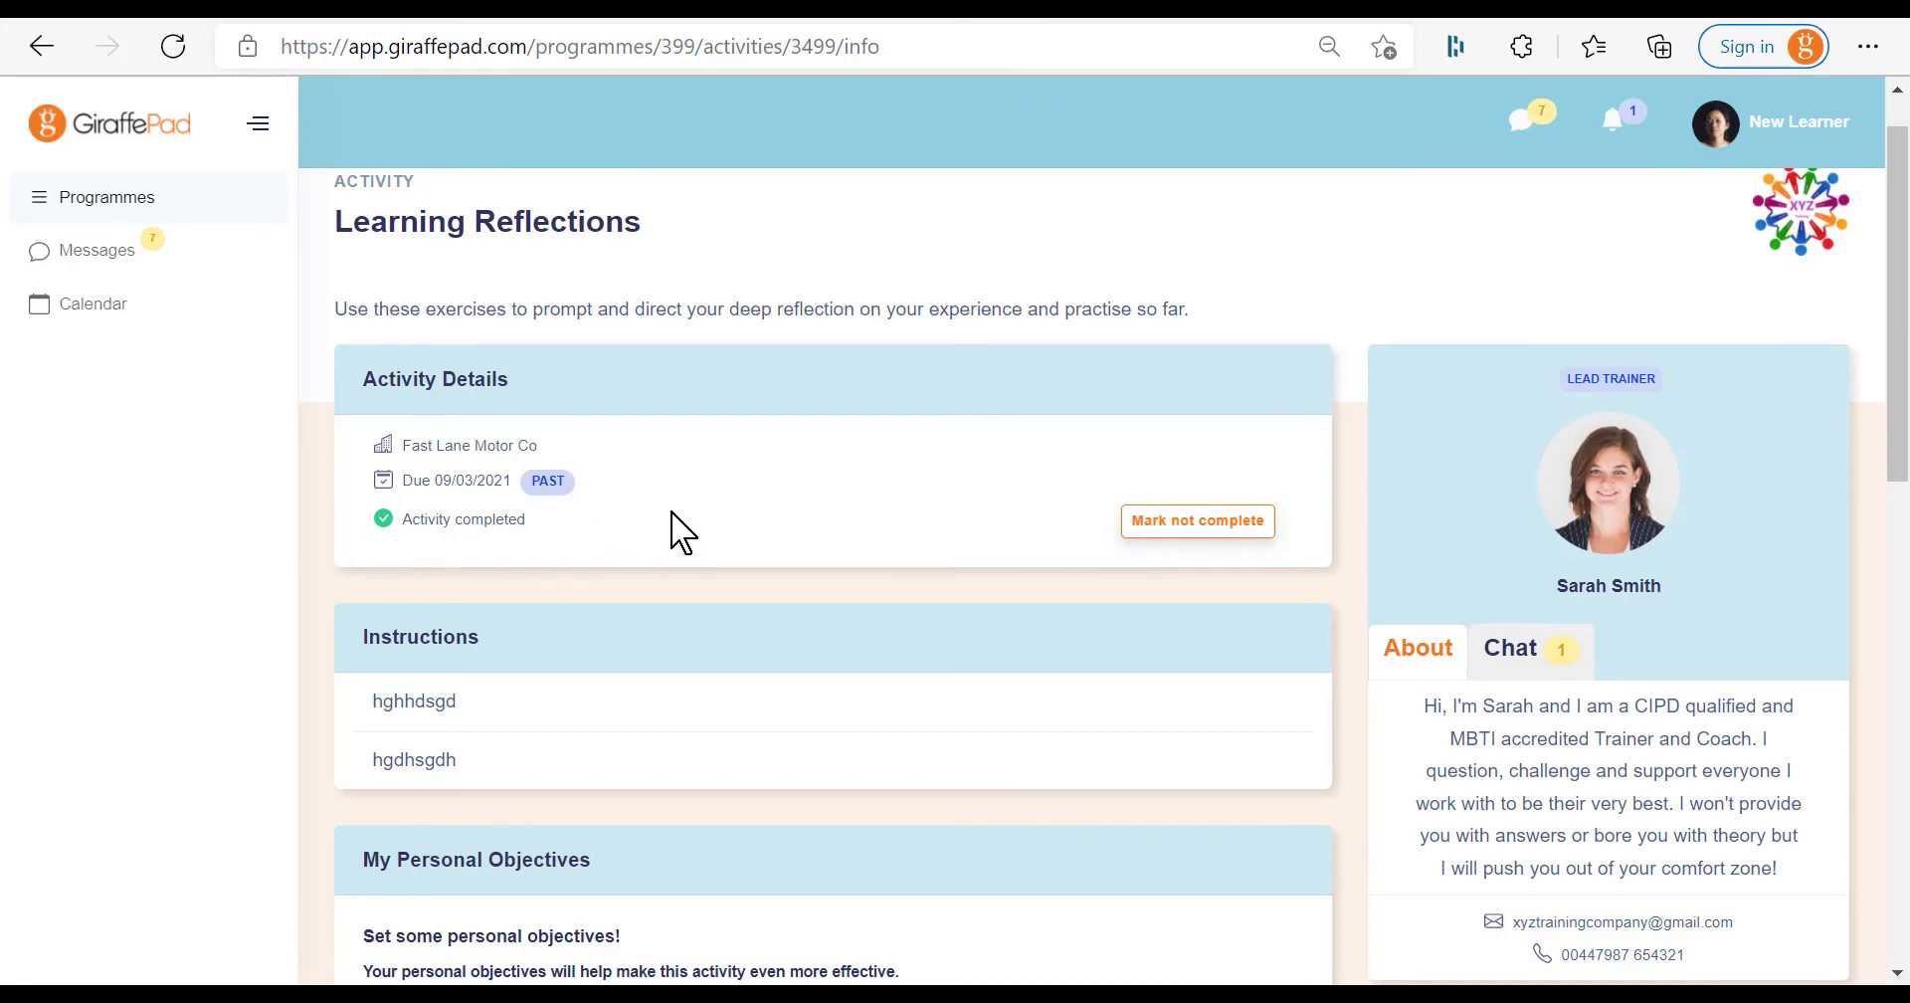
scroll(672, 526, up, 1)
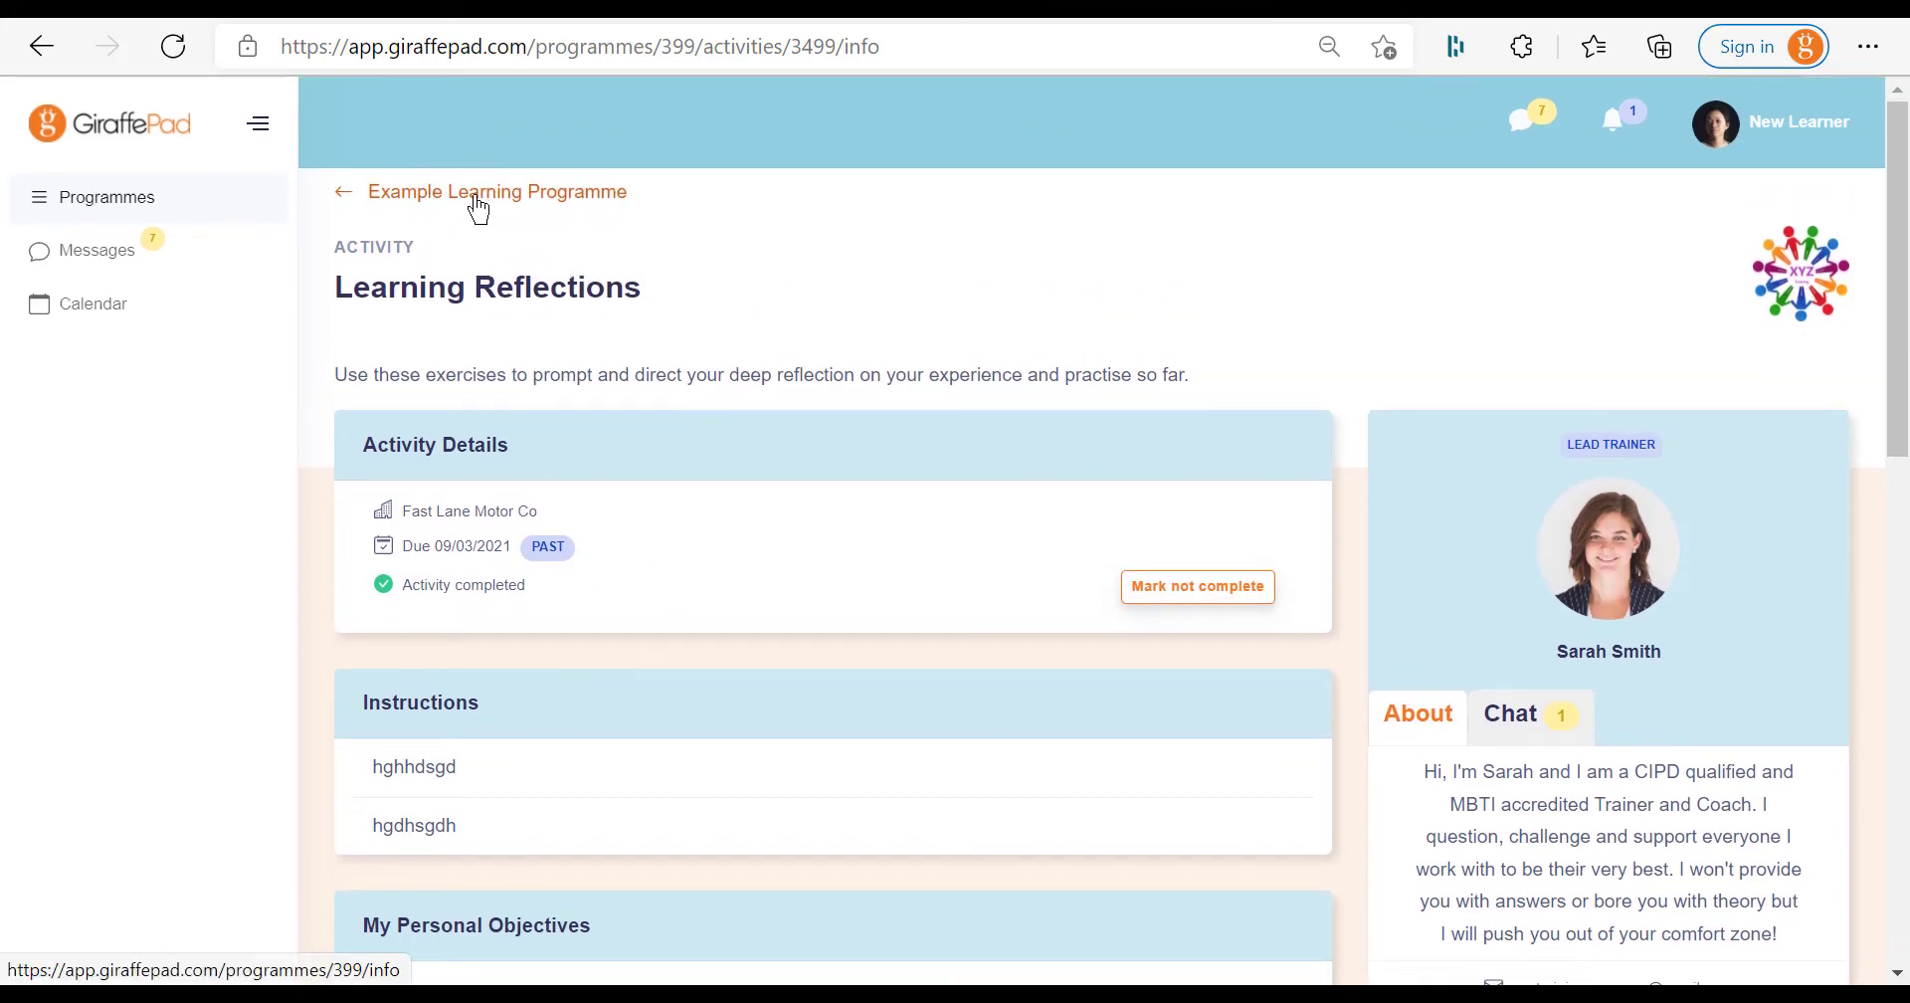
Return to Example Learning Programme, expand Learning transfer and open Example Questionnaire
click(478, 204)
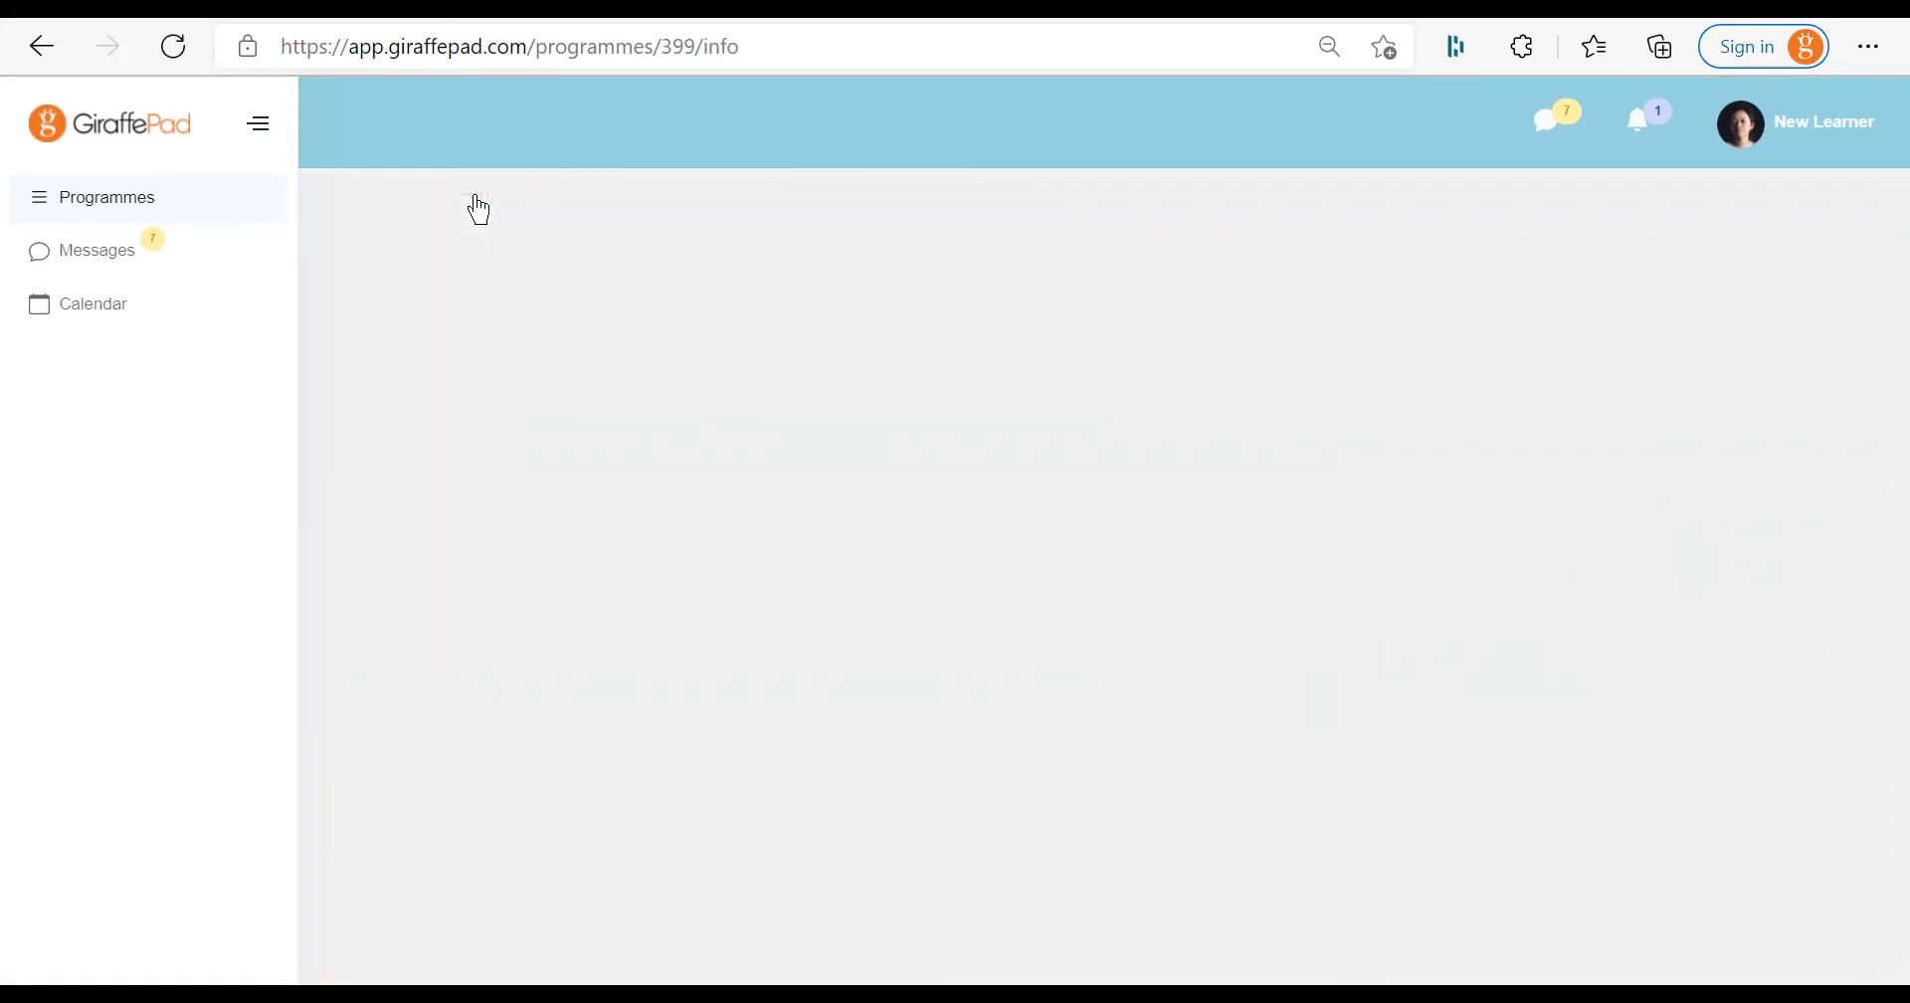
scroll(1020, 746, down, 2)
scroll(1019, 746, down, 10)
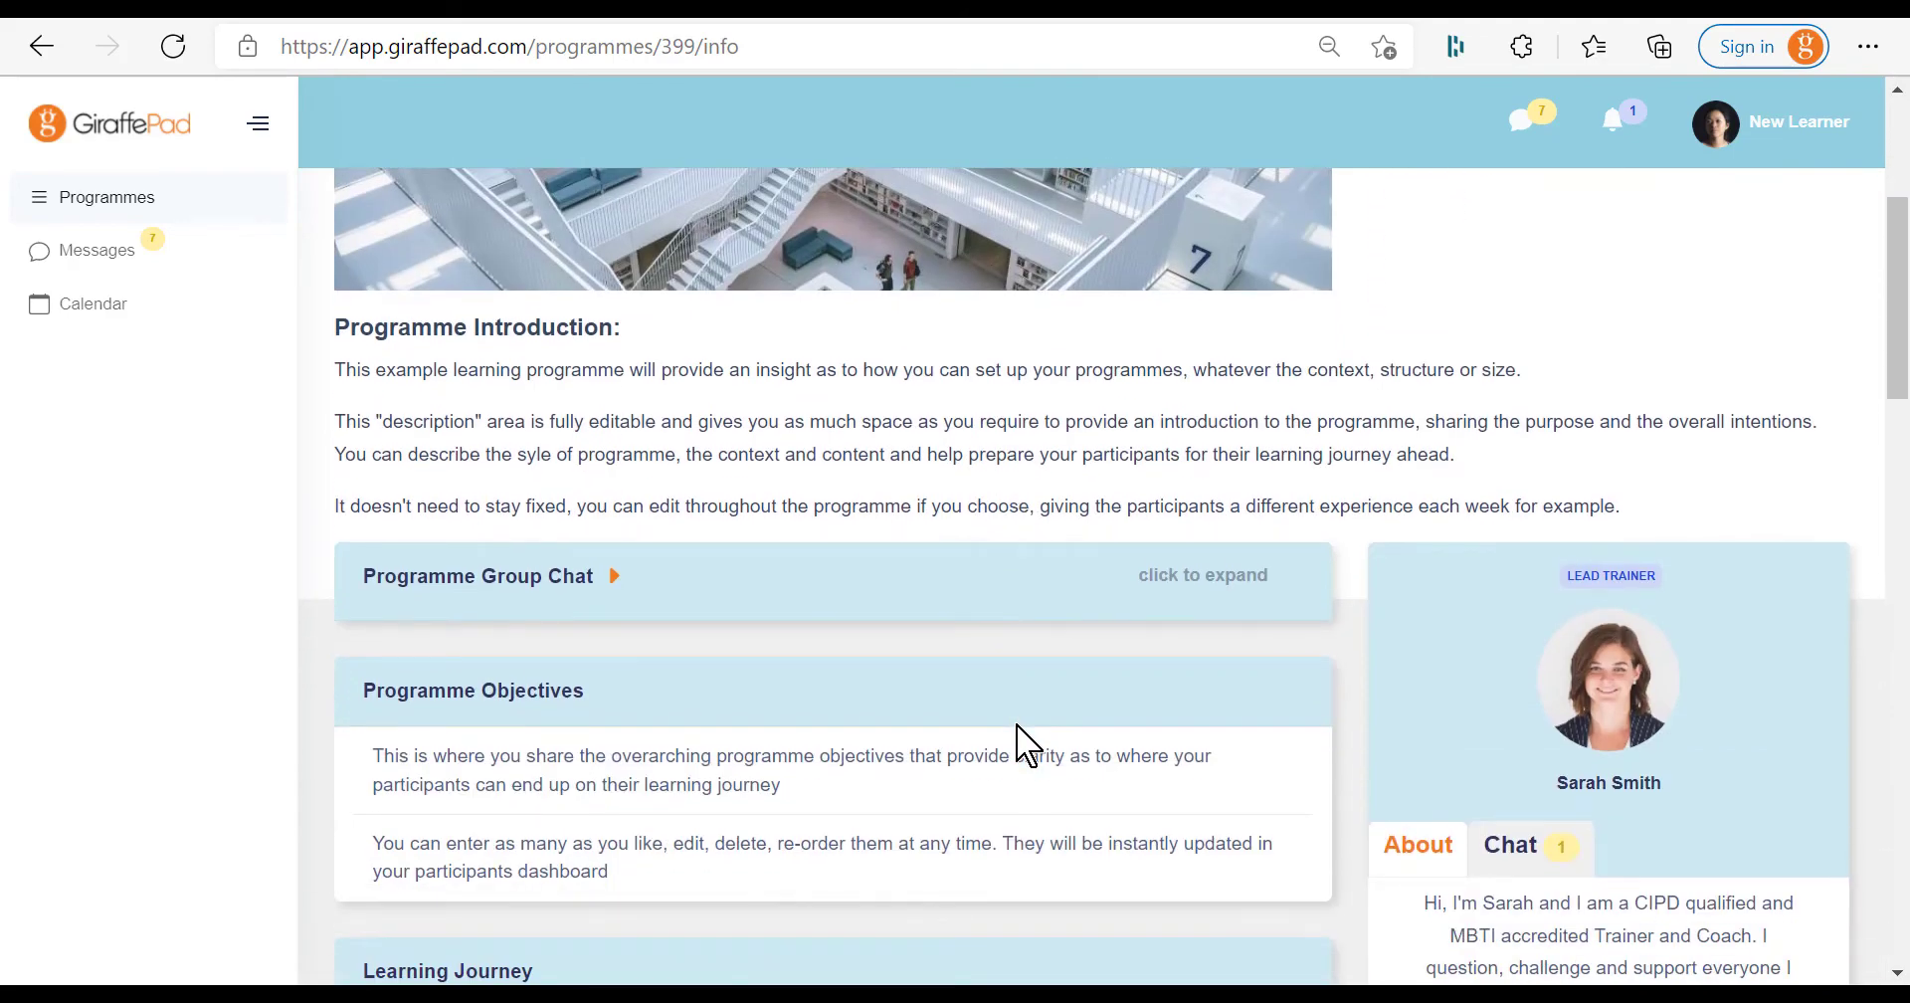
scroll(1016, 731, down, 3)
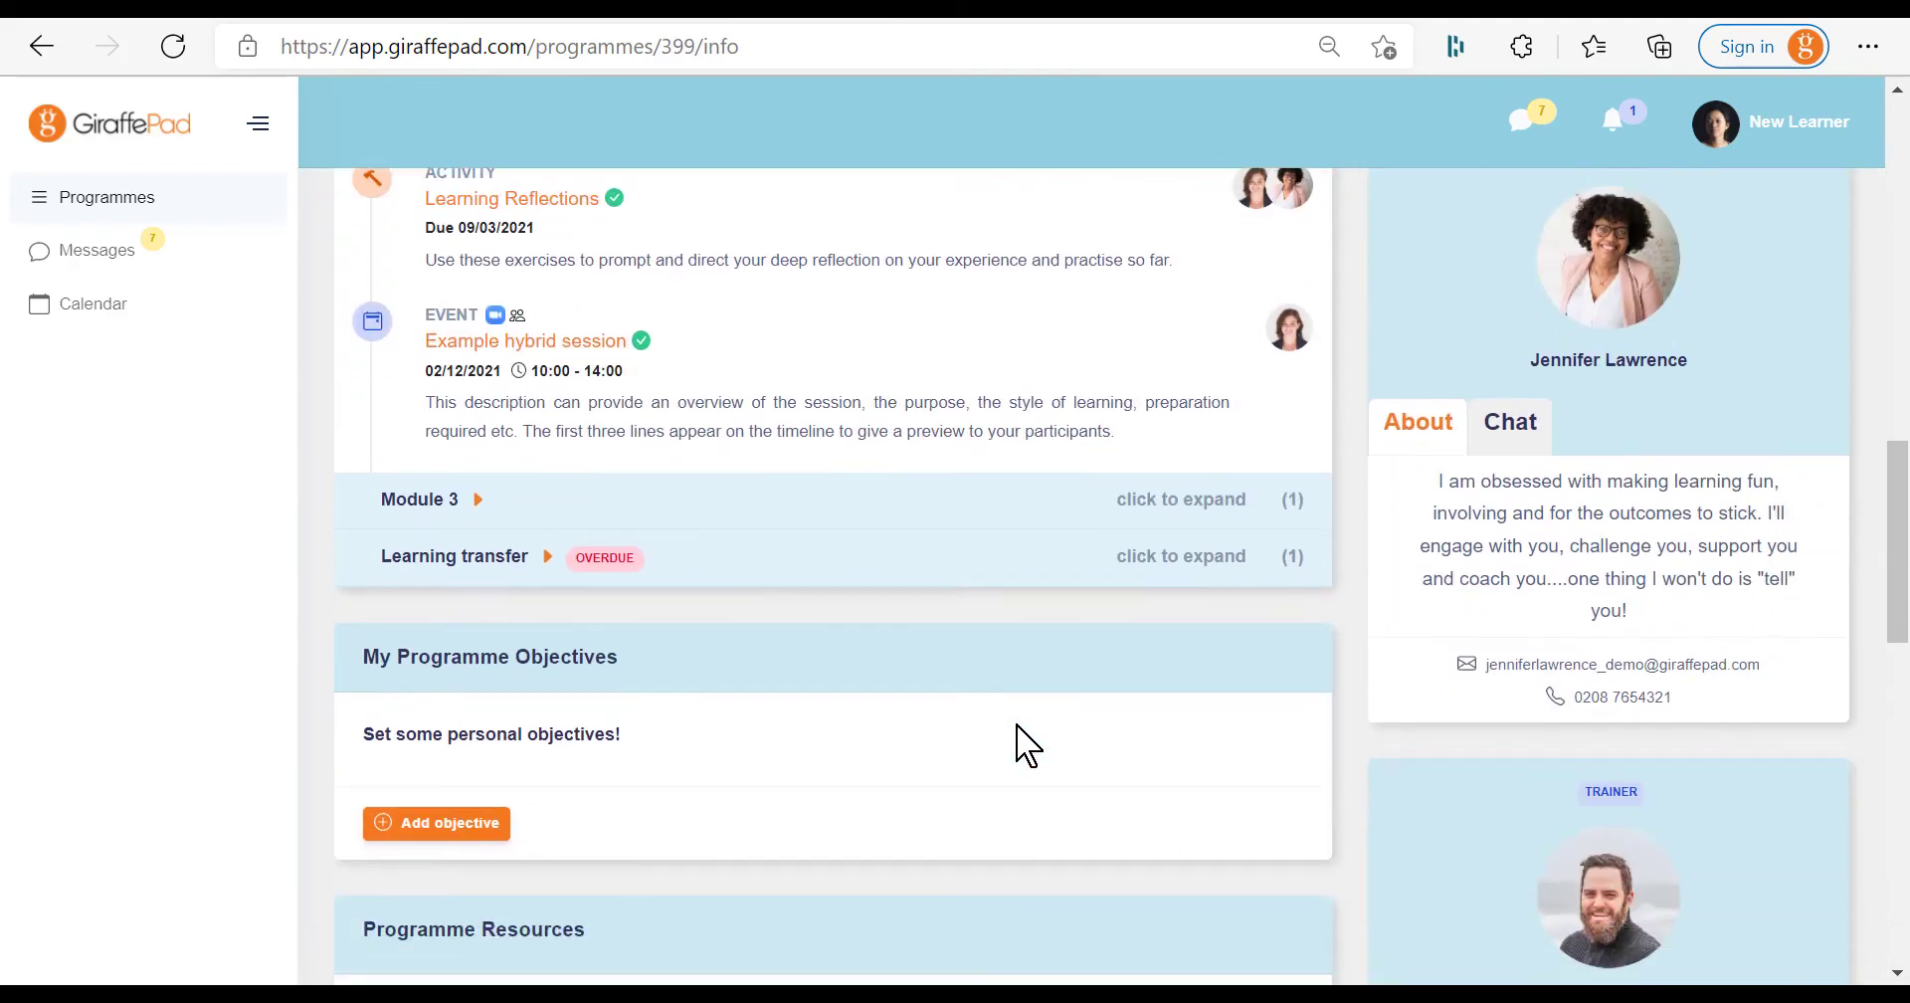
click(741, 557)
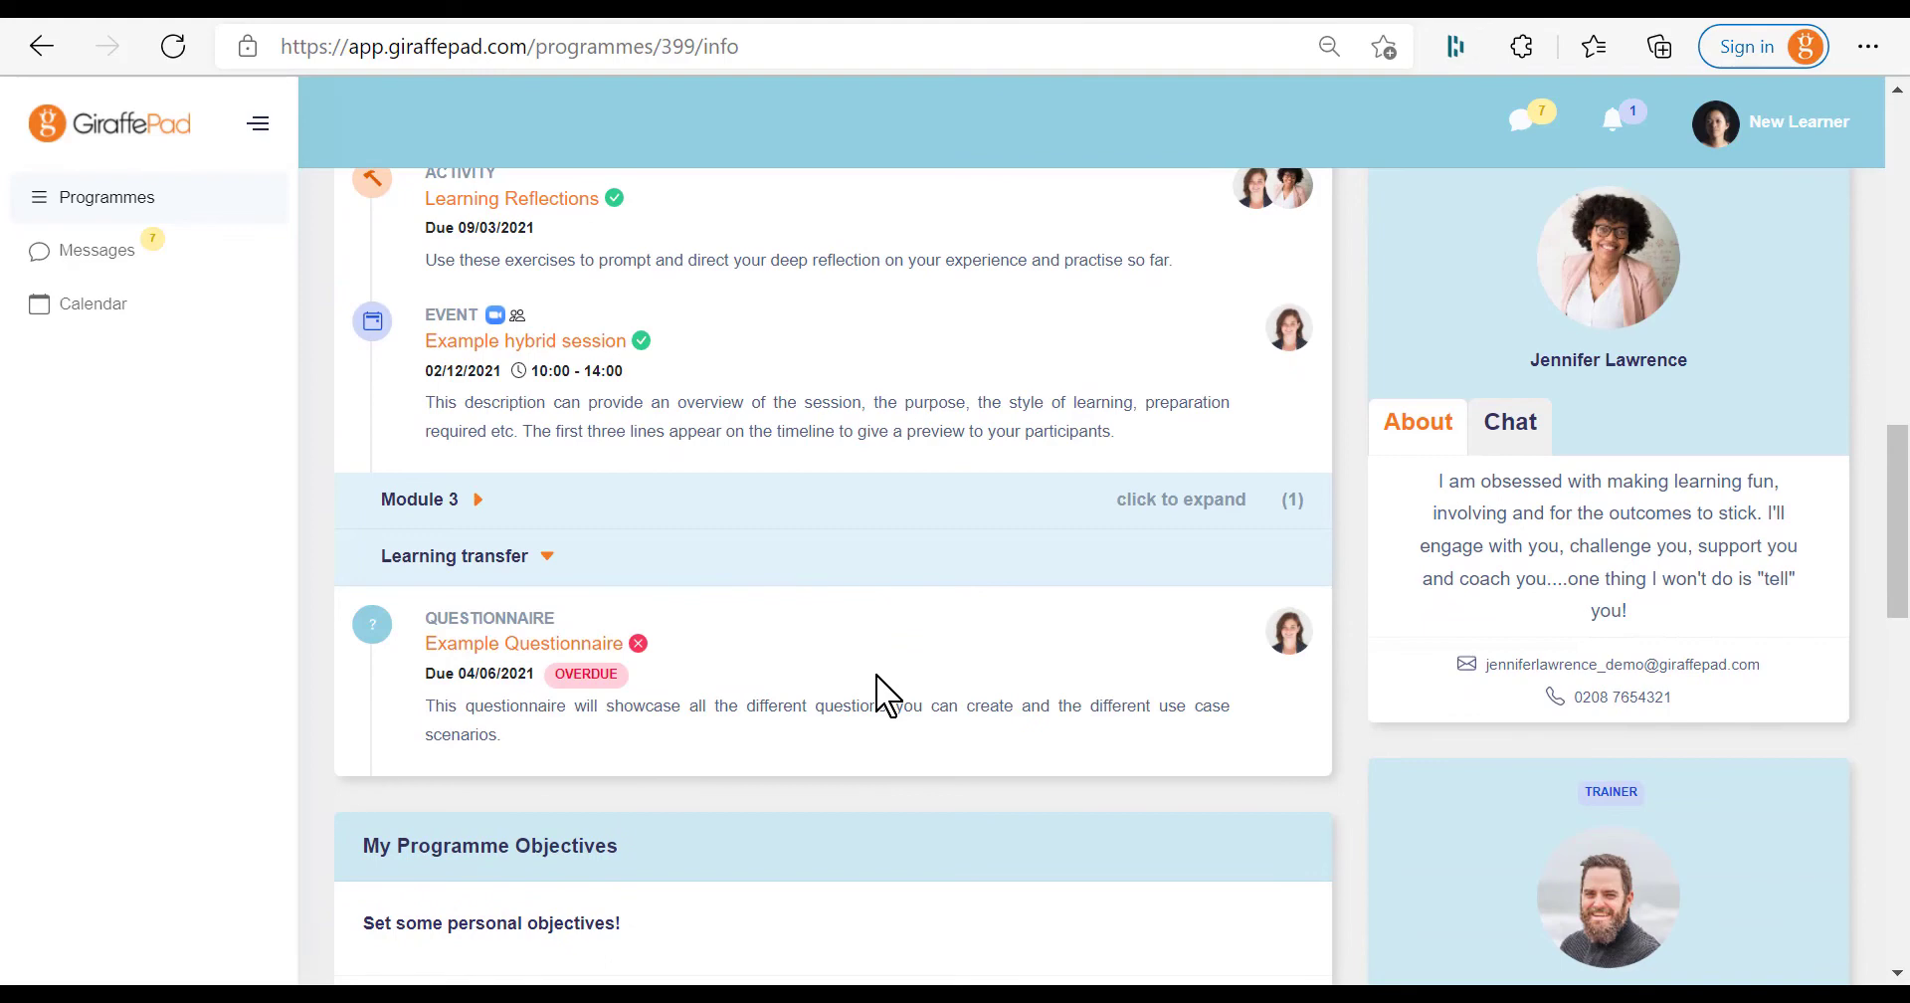
click(506, 661)
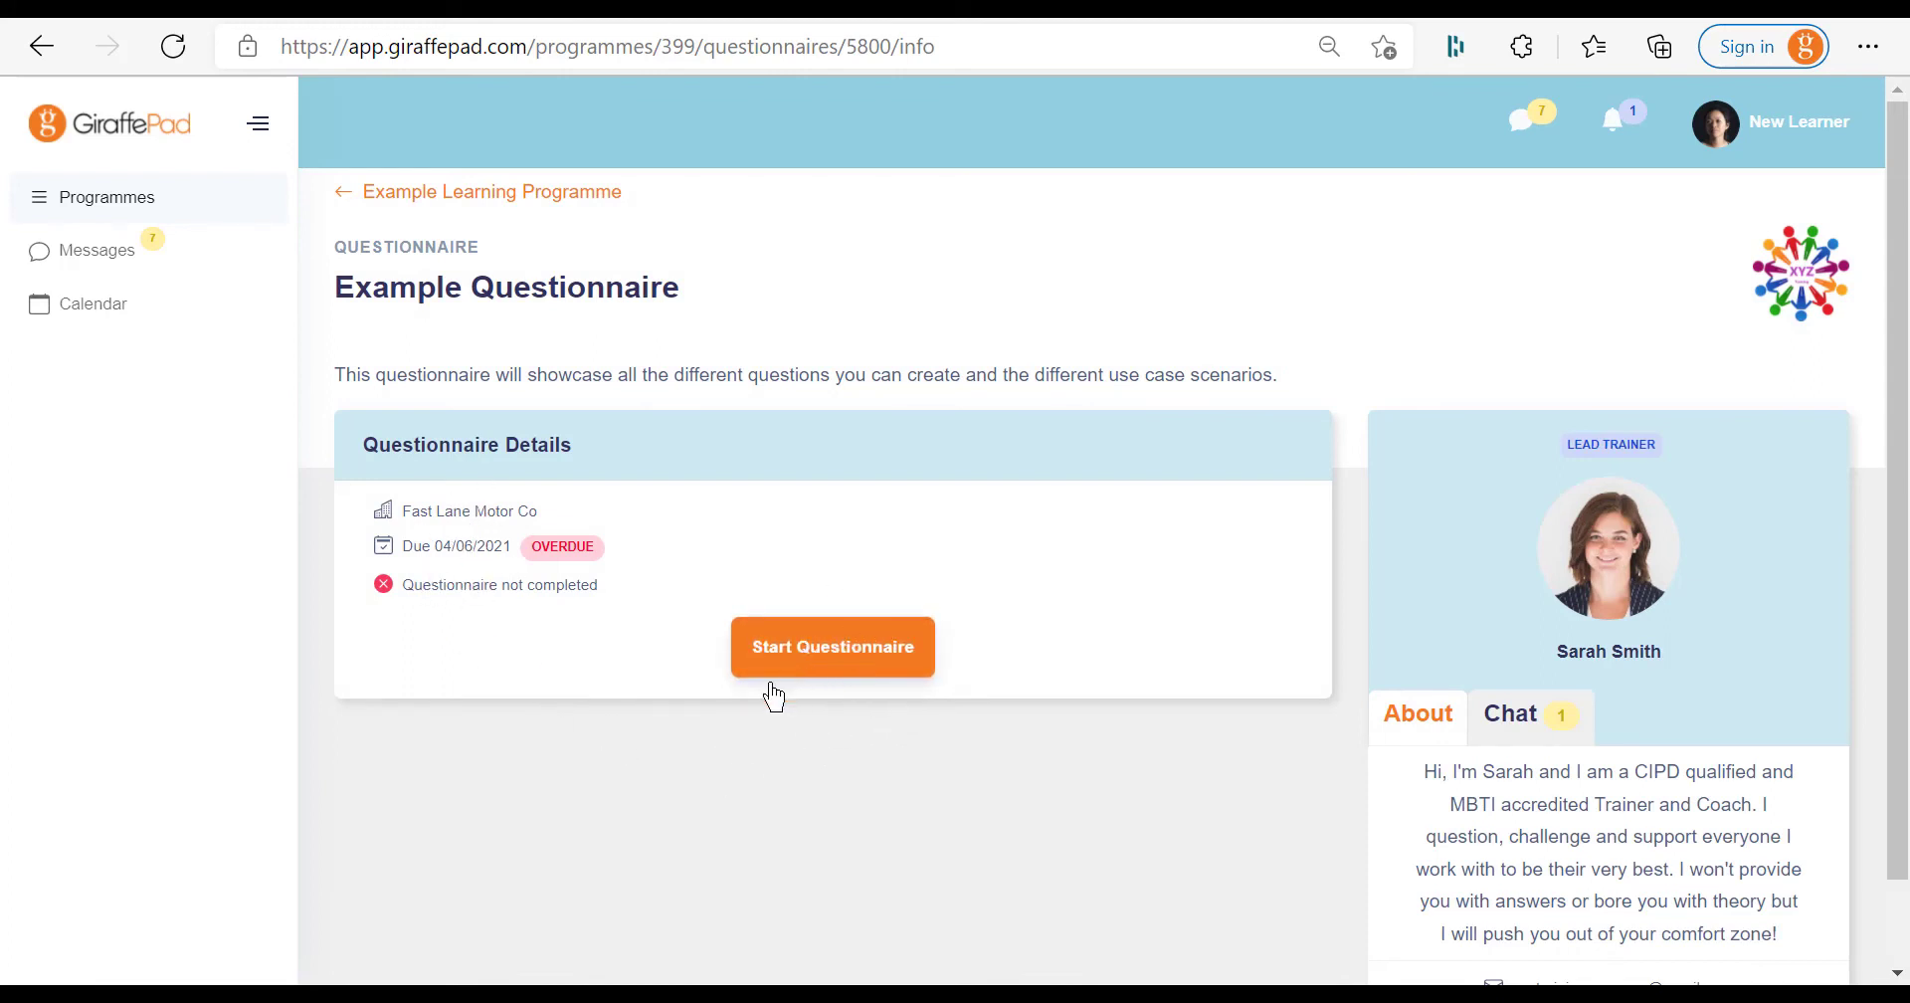
Take the Example Questionnaire, answering Q1 with 'This could be another answer', and finish it
click(837, 648)
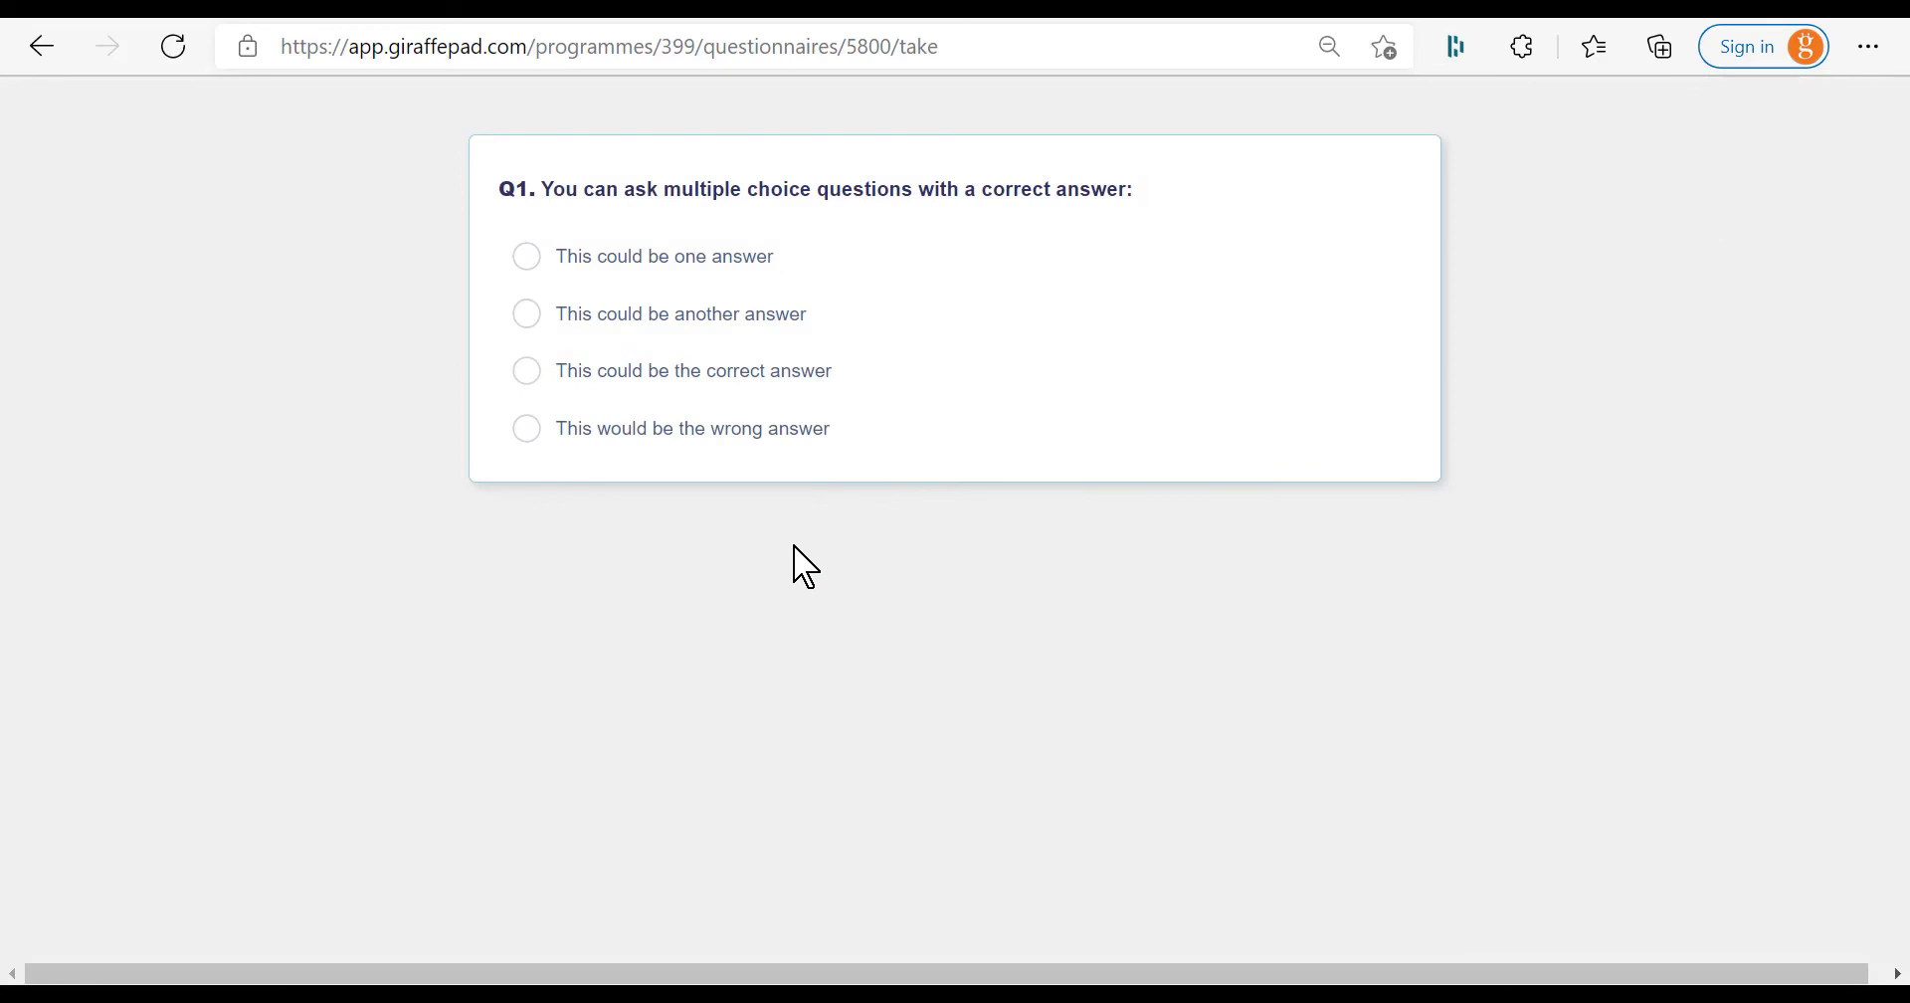
click(521, 312)
click(977, 543)
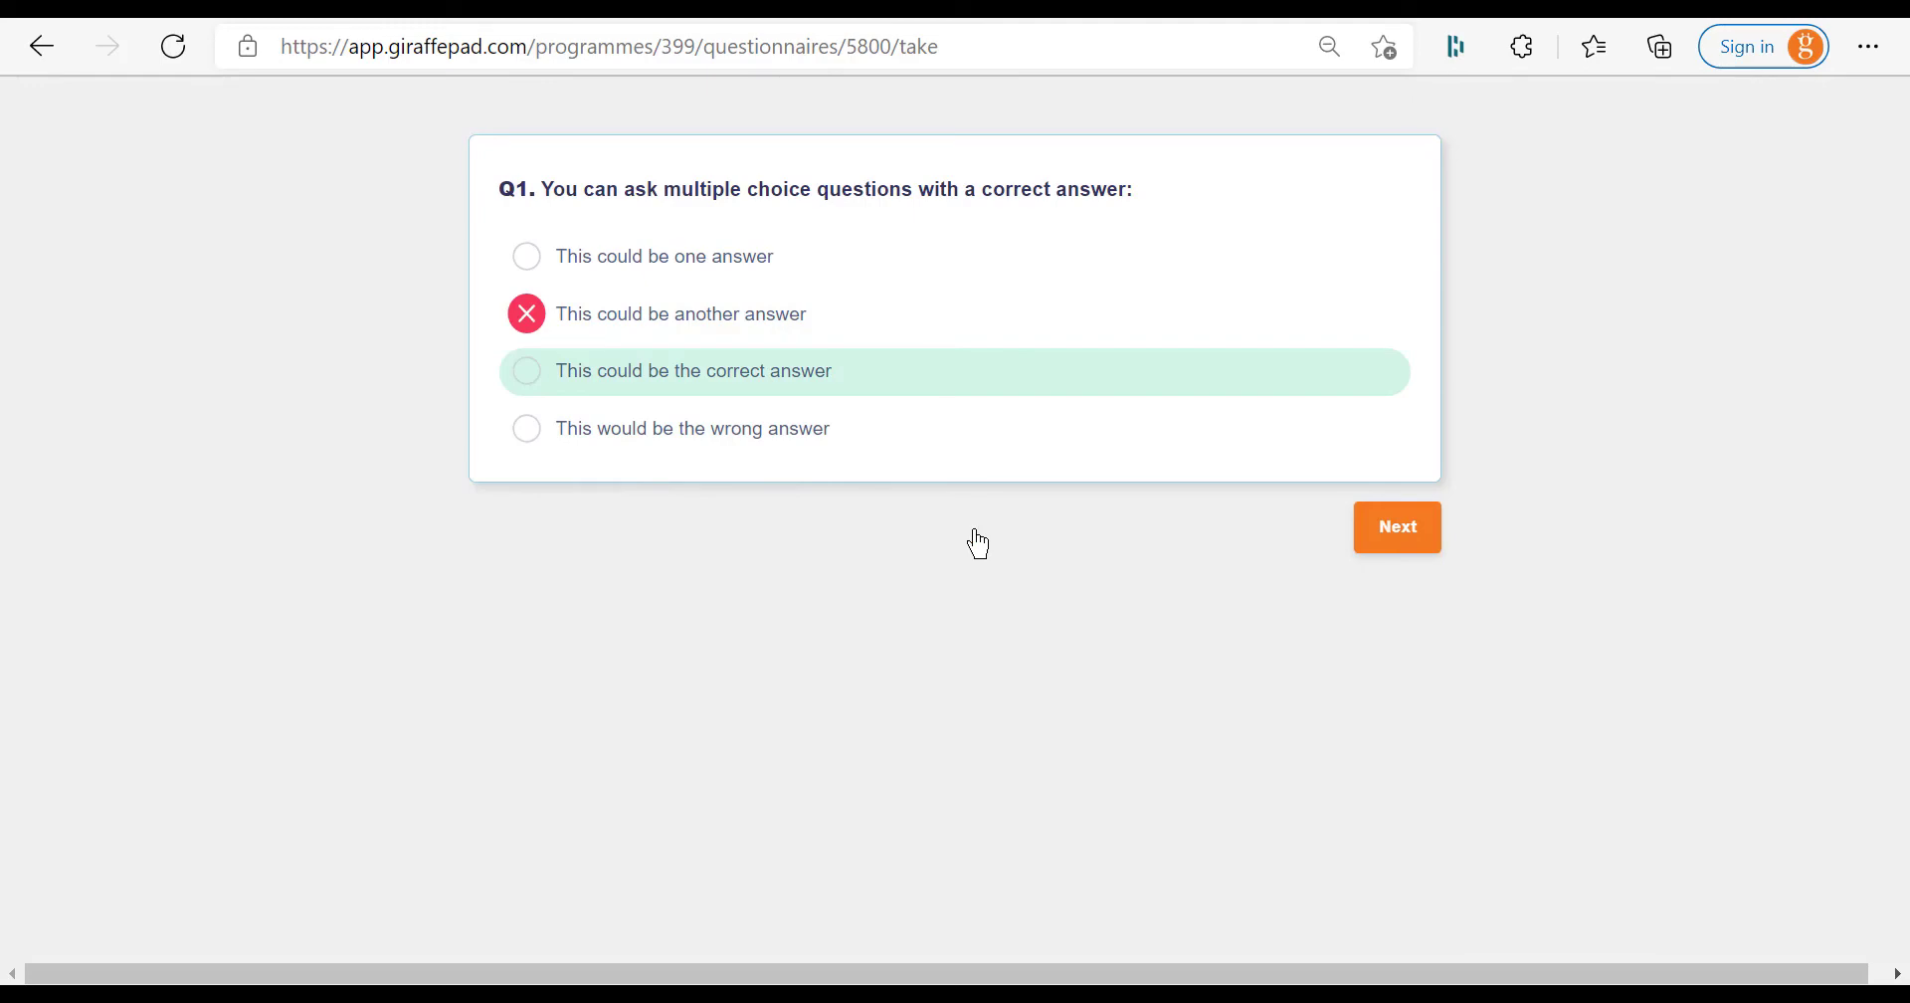
click(1412, 542)
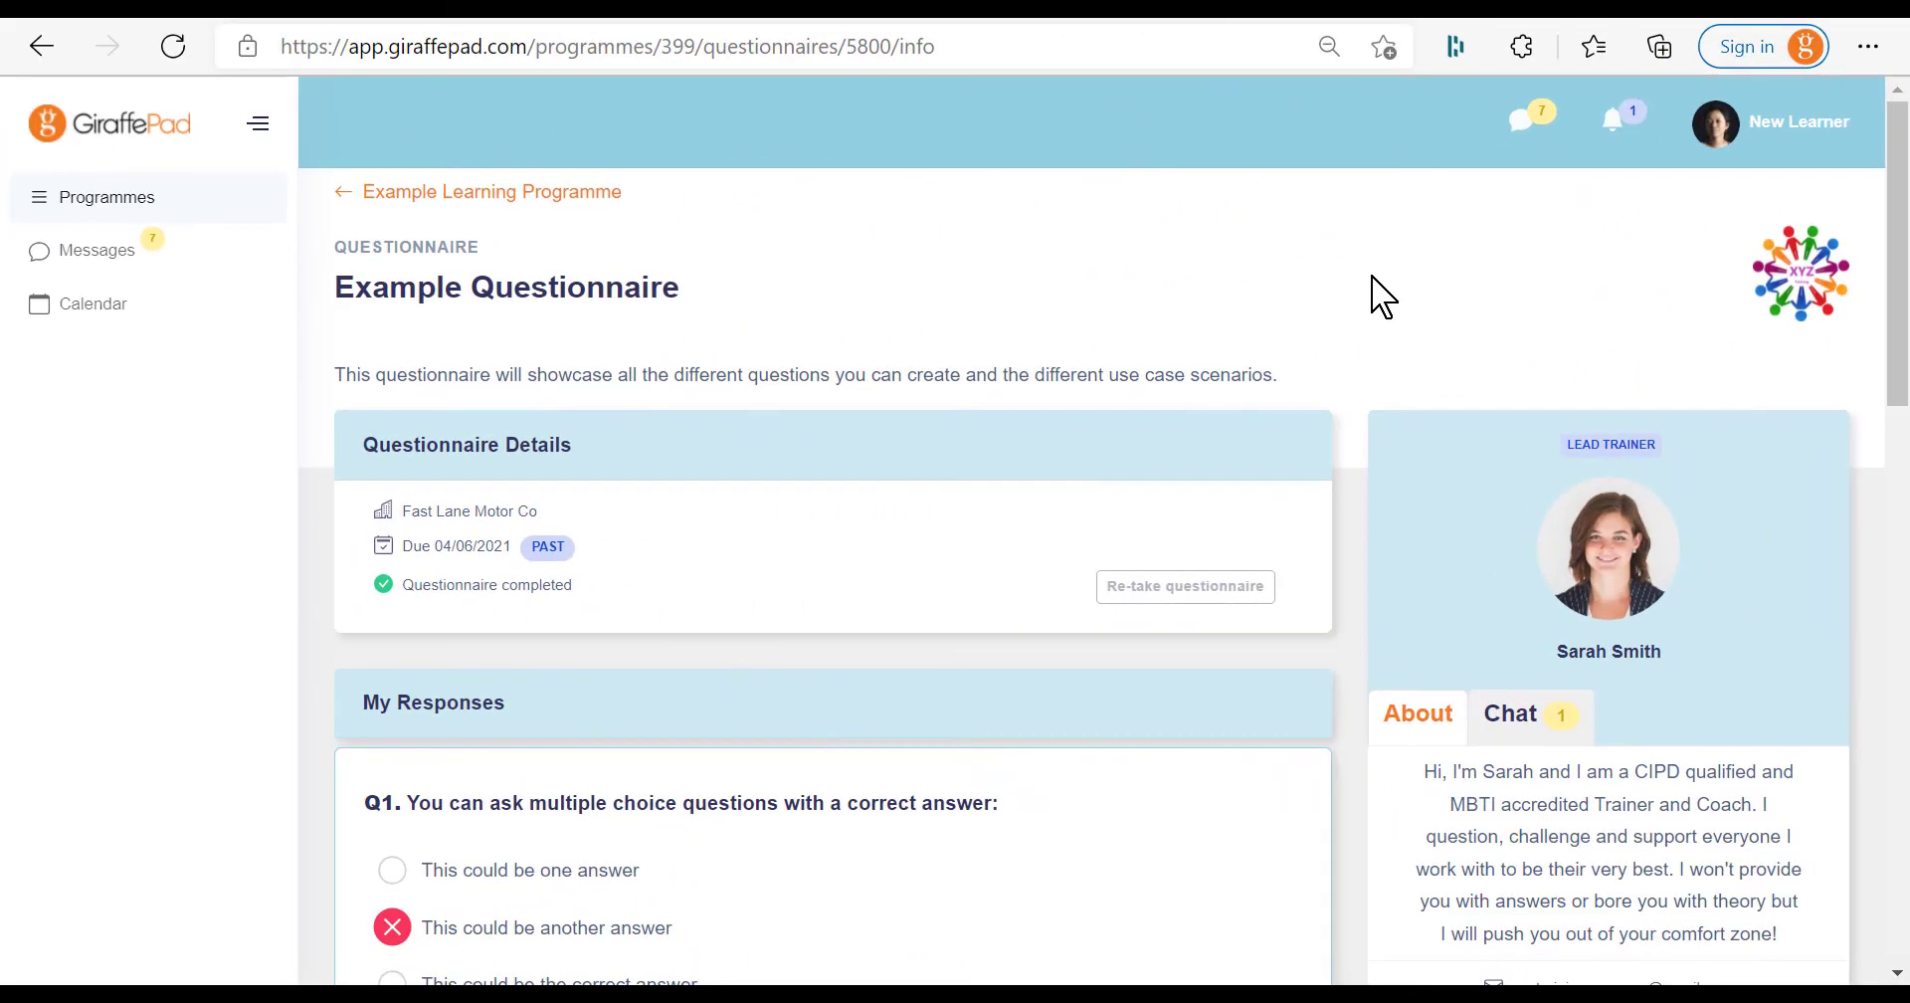
Review My Responses, then go back to the Example Learning Programme's Learning transfer module
scroll(1373, 296, down, 5)
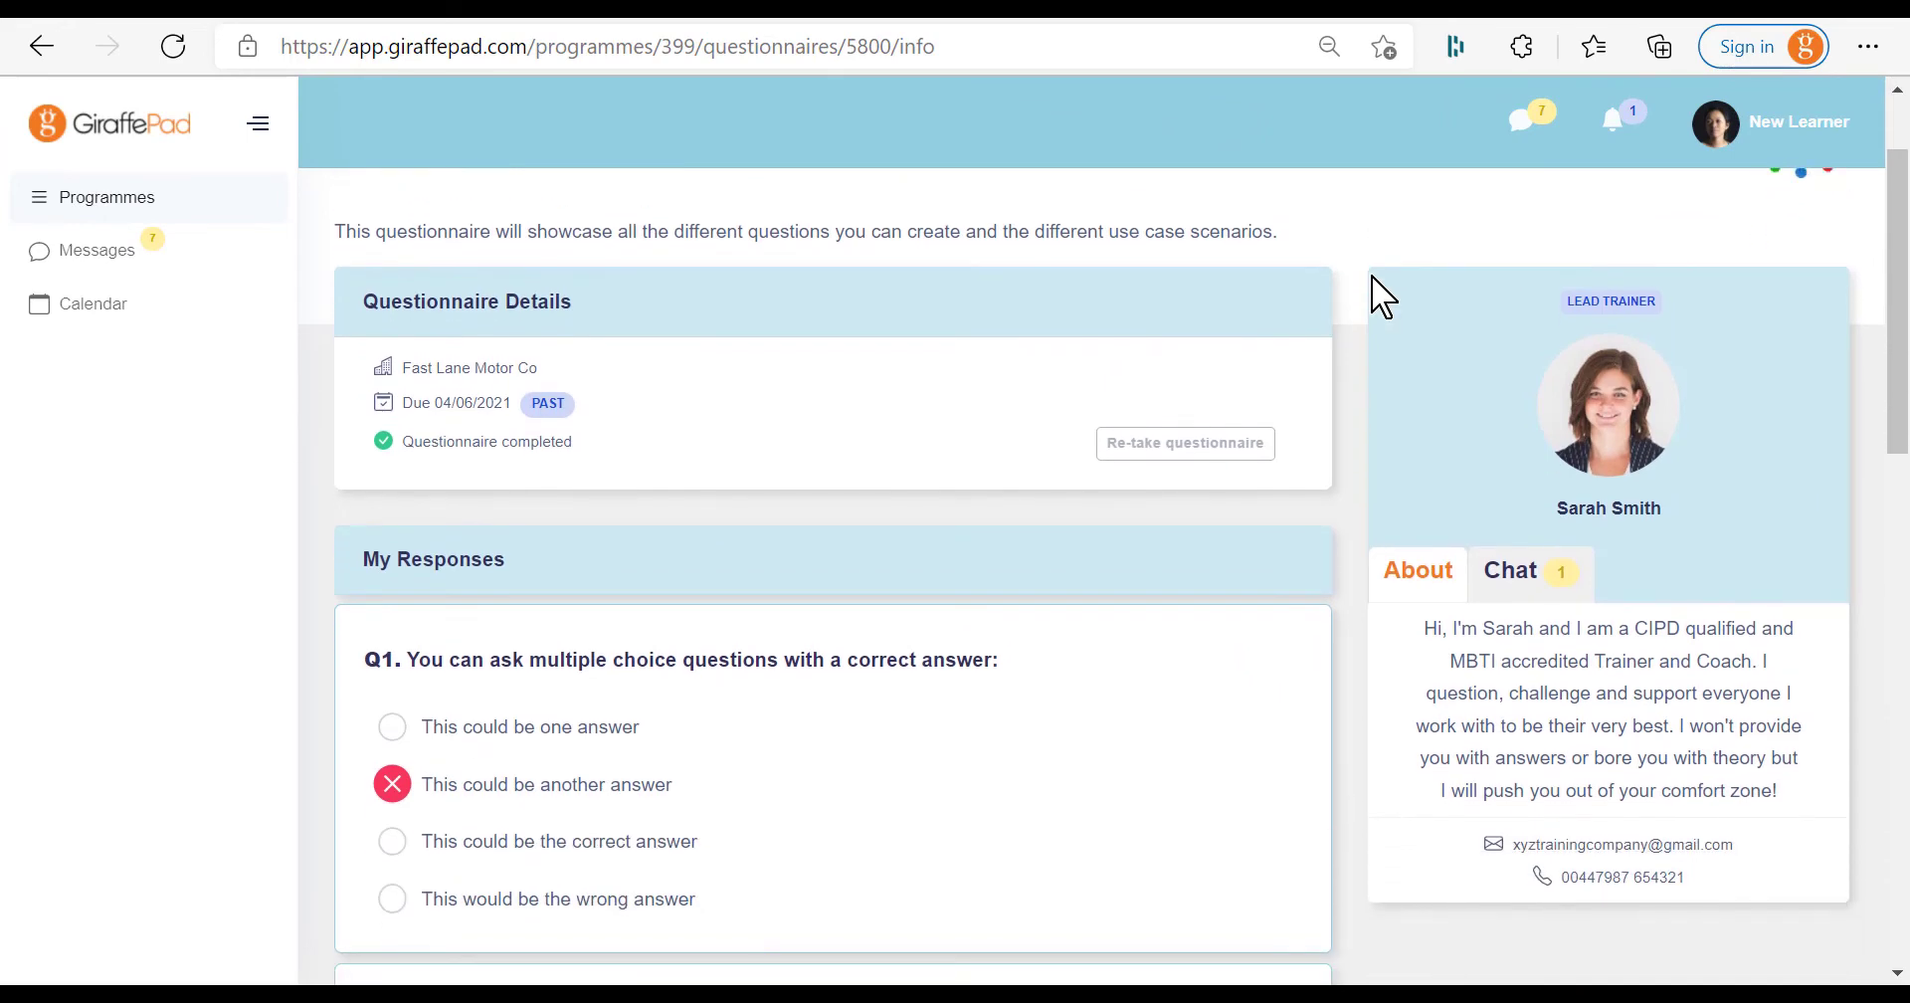
scroll(1373, 295, down, 3)
scroll(1373, 295, up, 6)
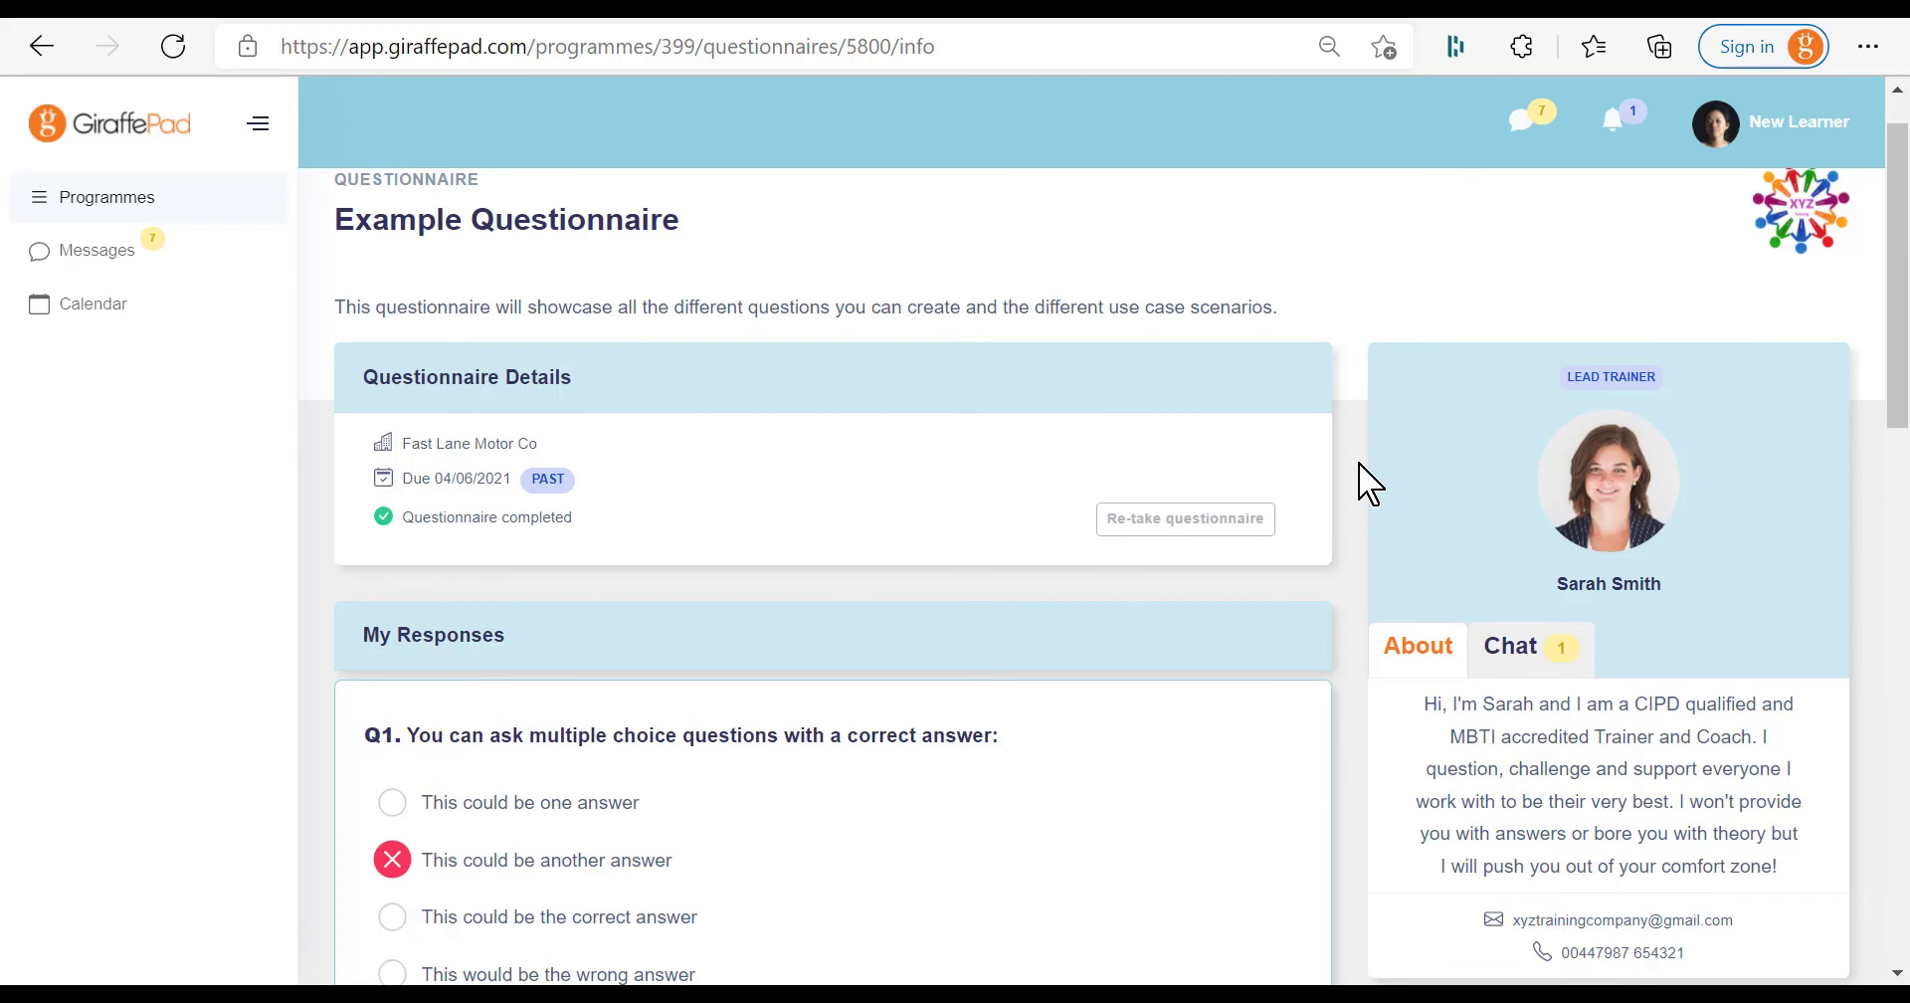
scroll(1370, 485, up, 1)
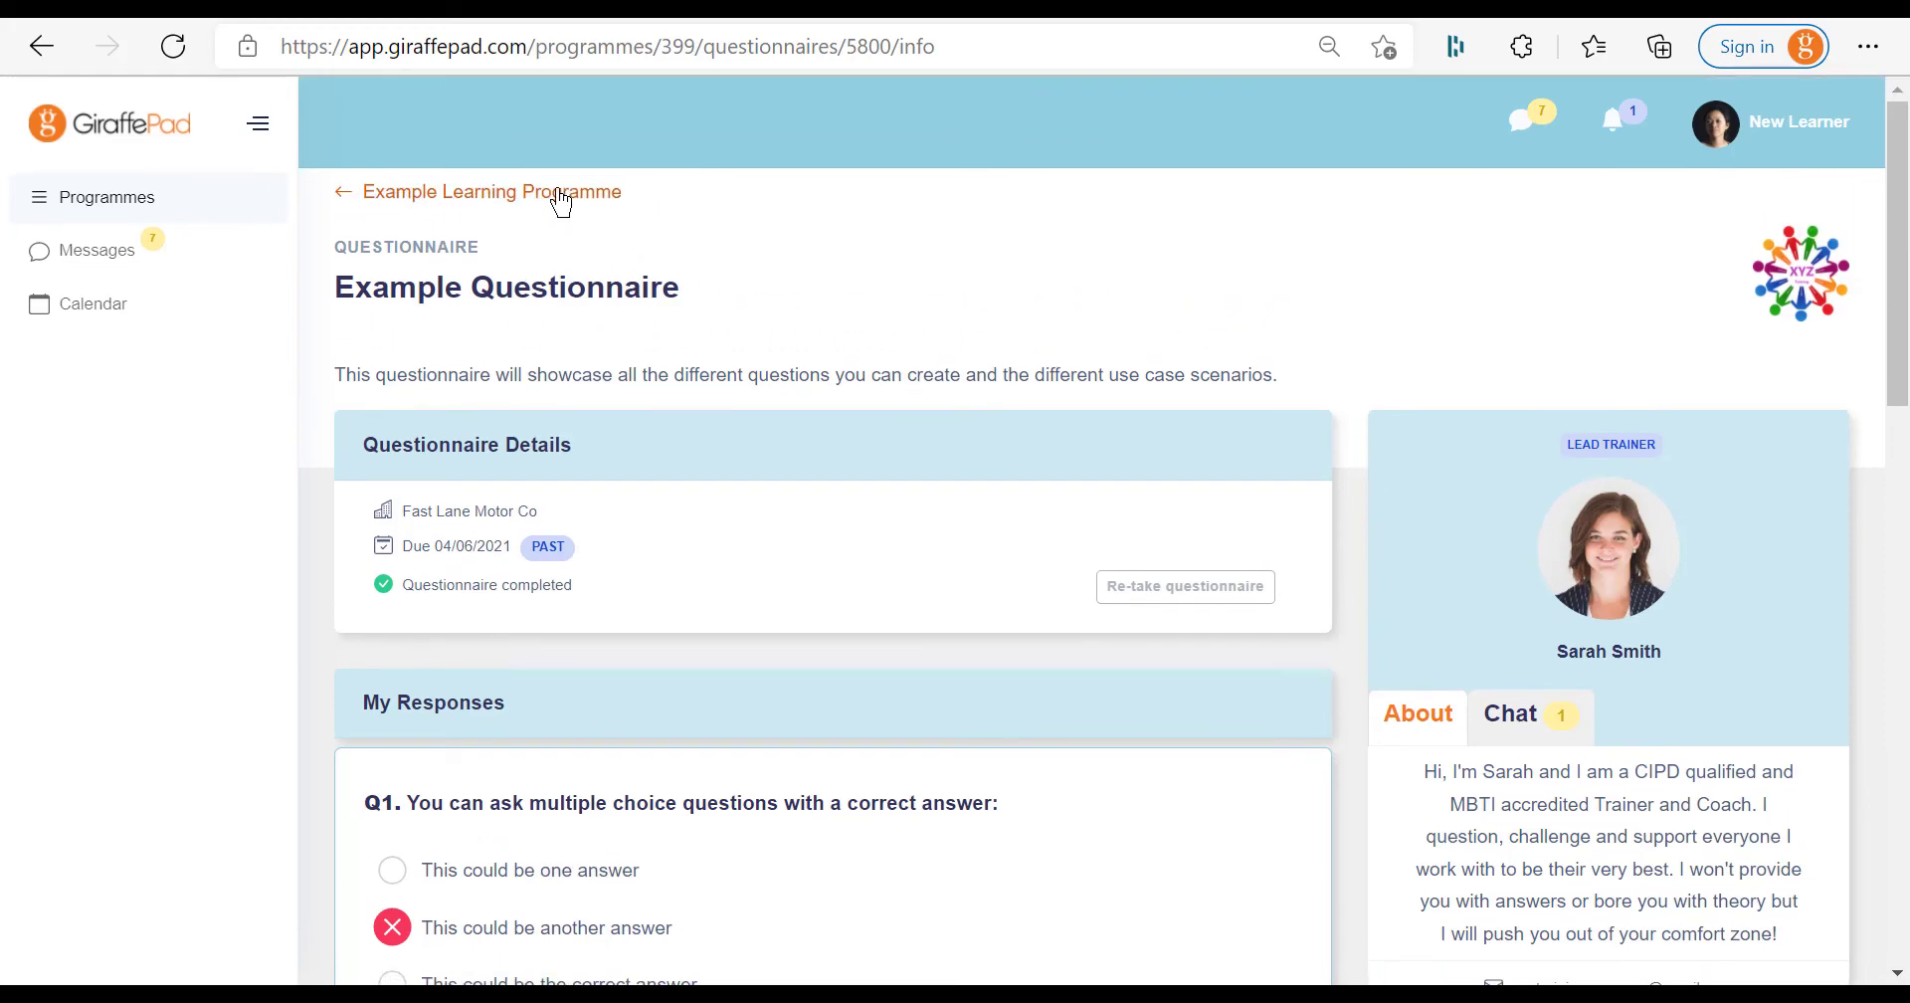
click(472, 195)
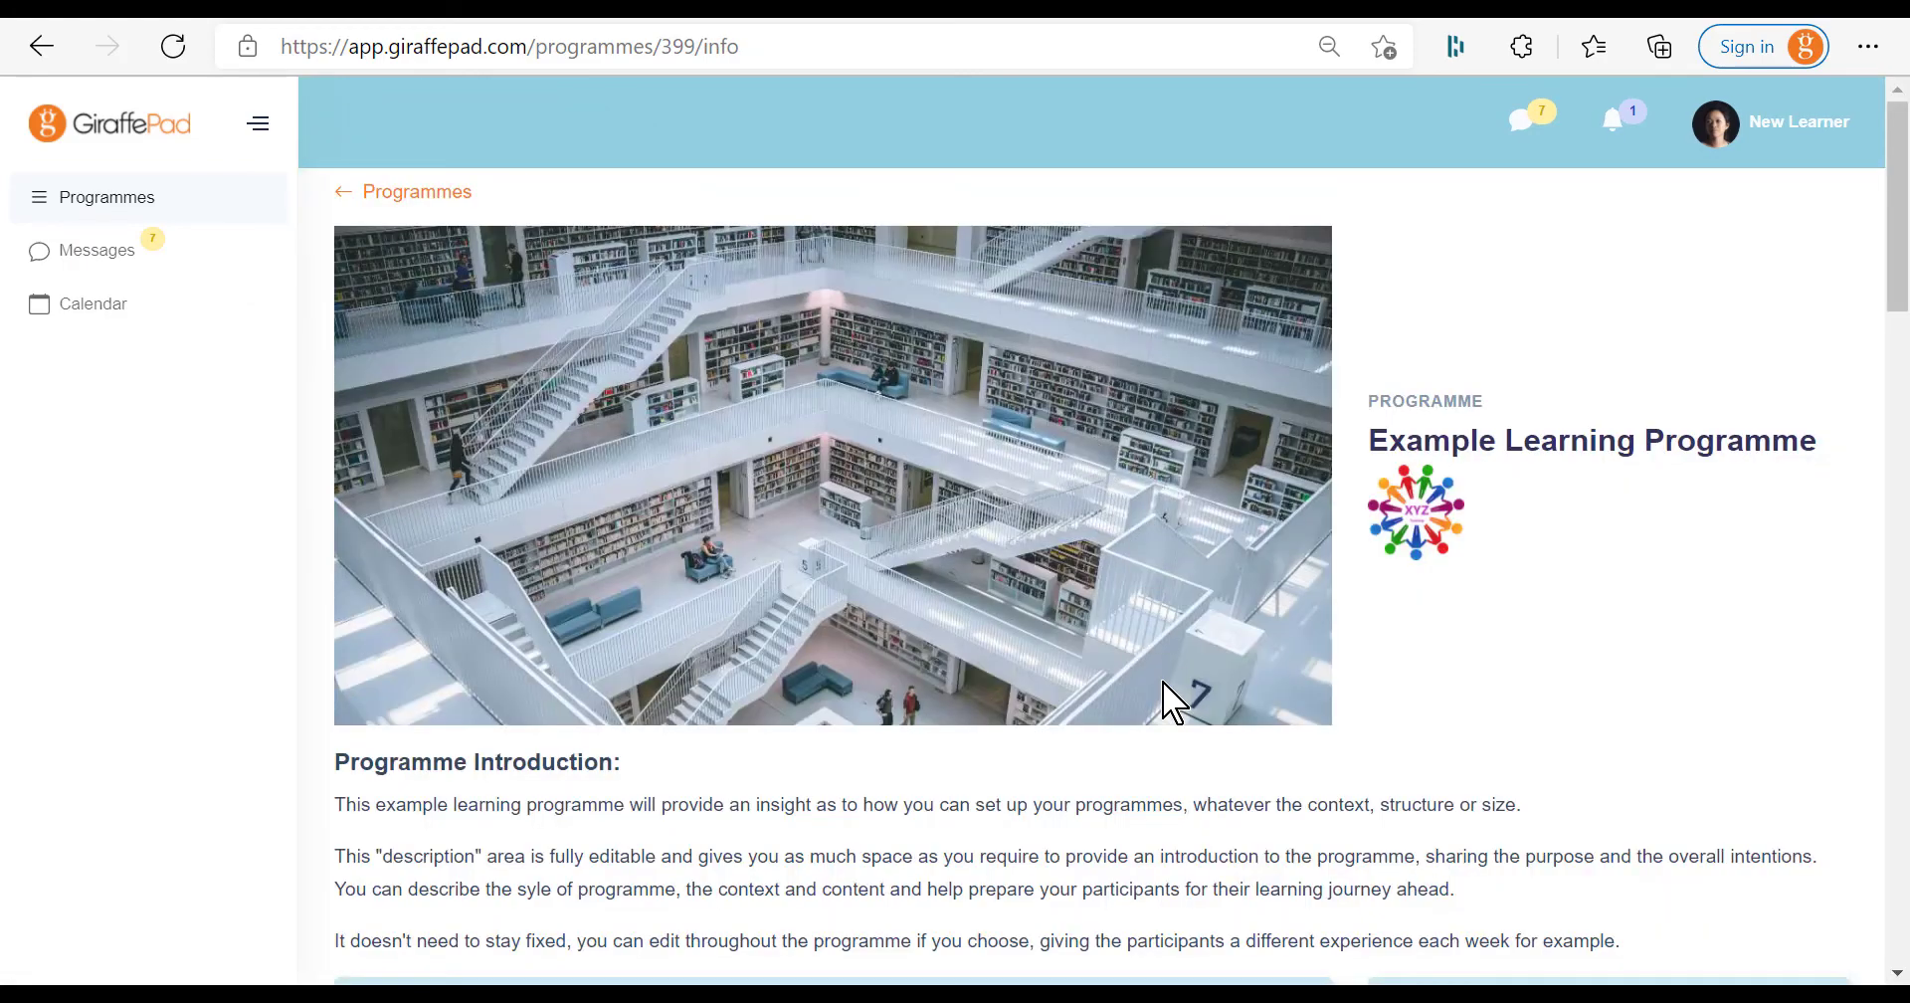
scroll(1176, 695, down, 10)
scroll(1173, 702, down, 3)
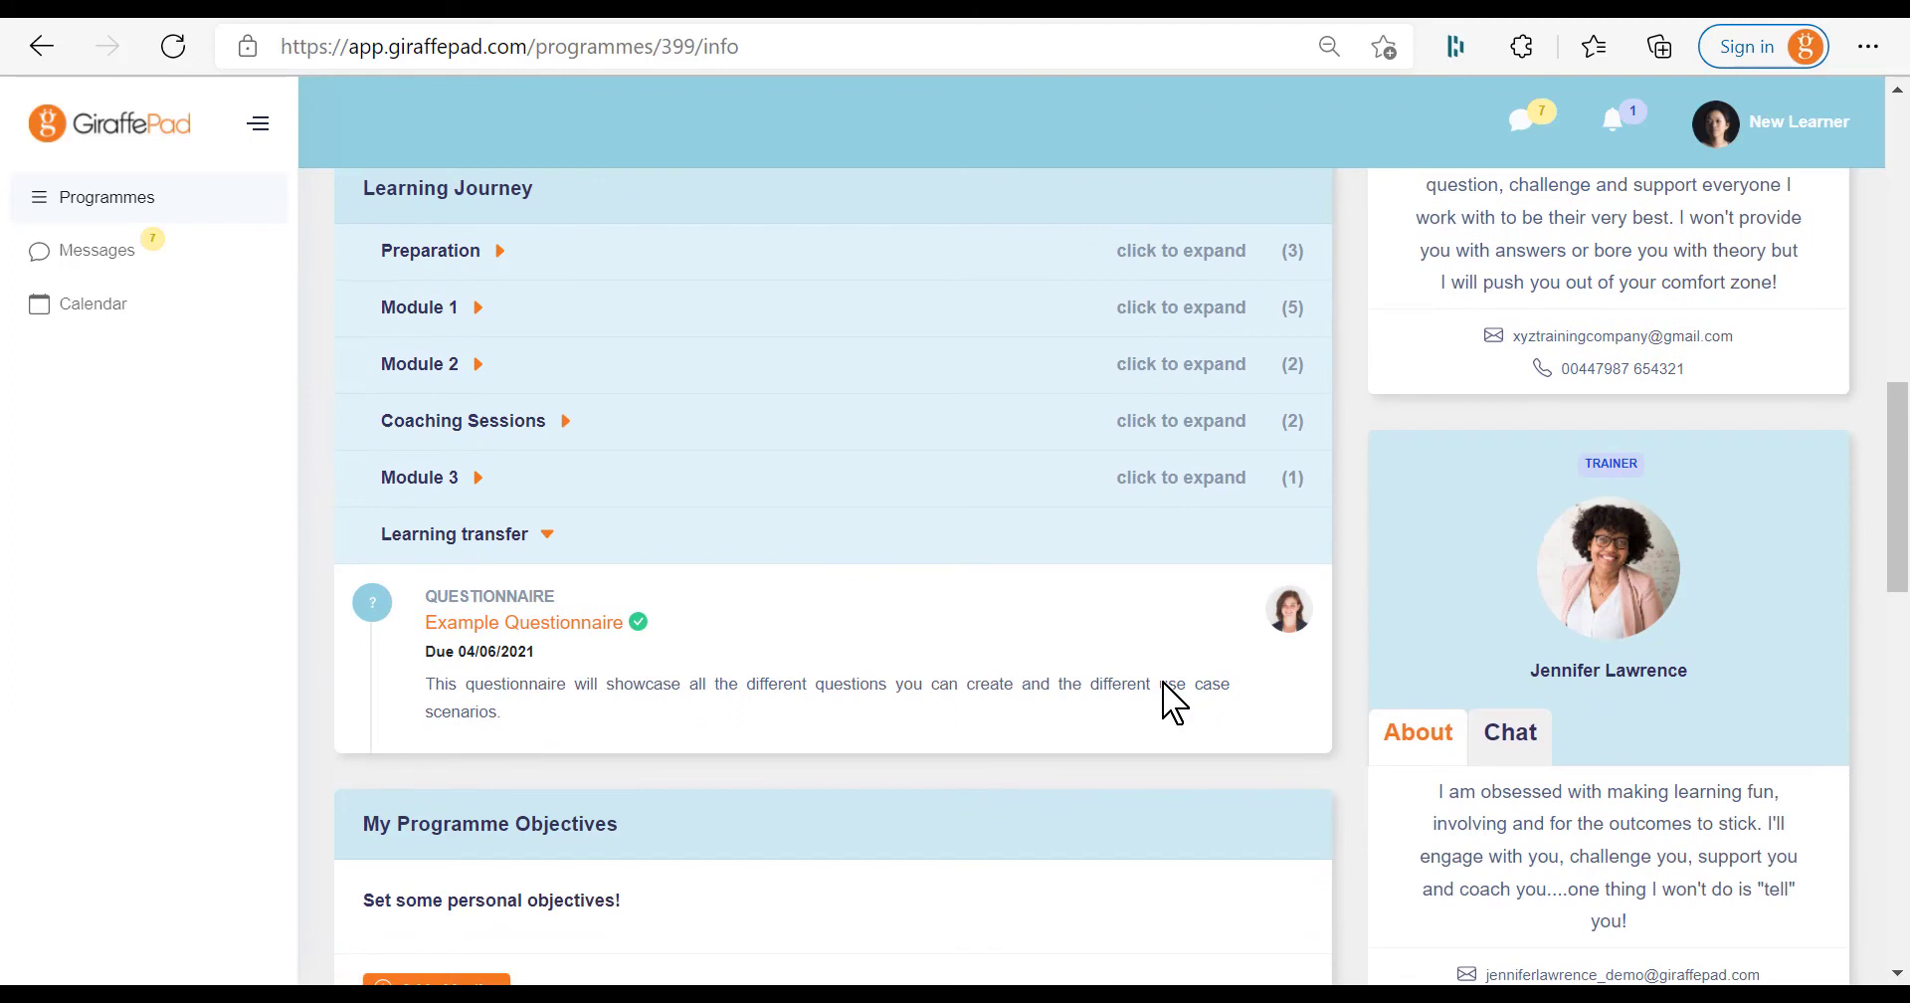